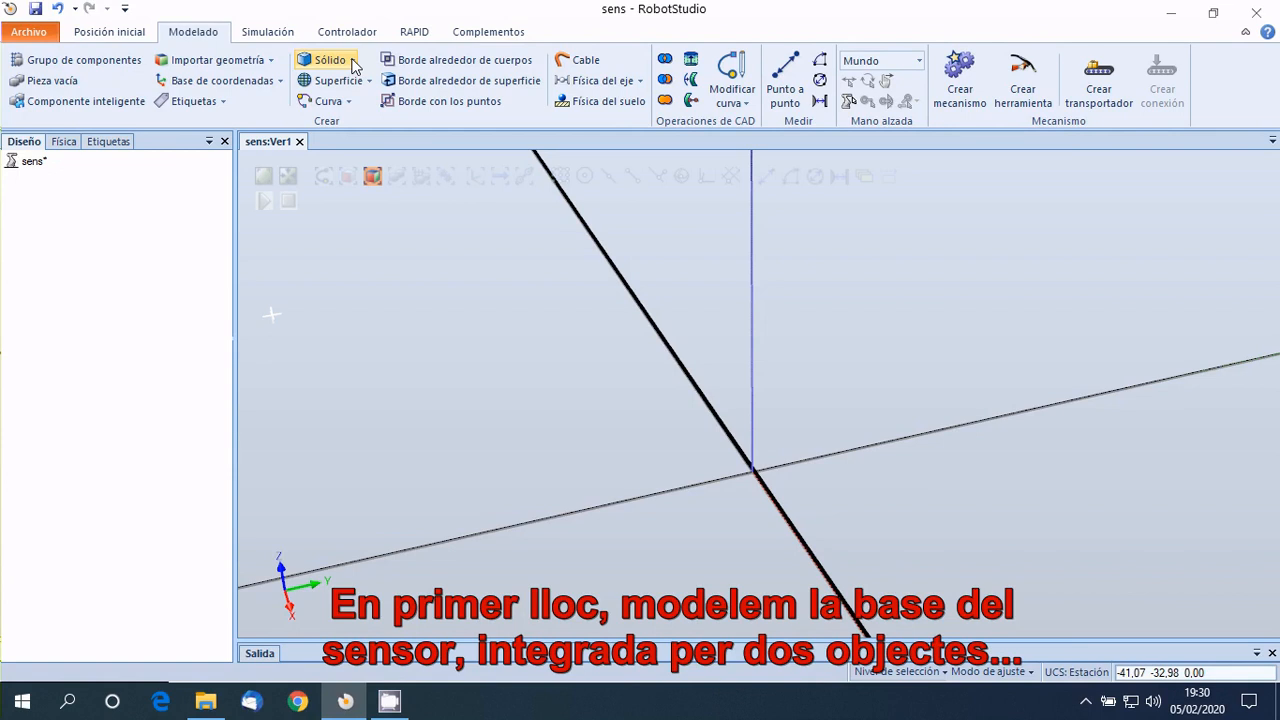
Create a box solid 20 mm long, 18 mm wide and 2 mm high with its corner point at 0, -9, 0.
click(354, 63)
click(369, 92)
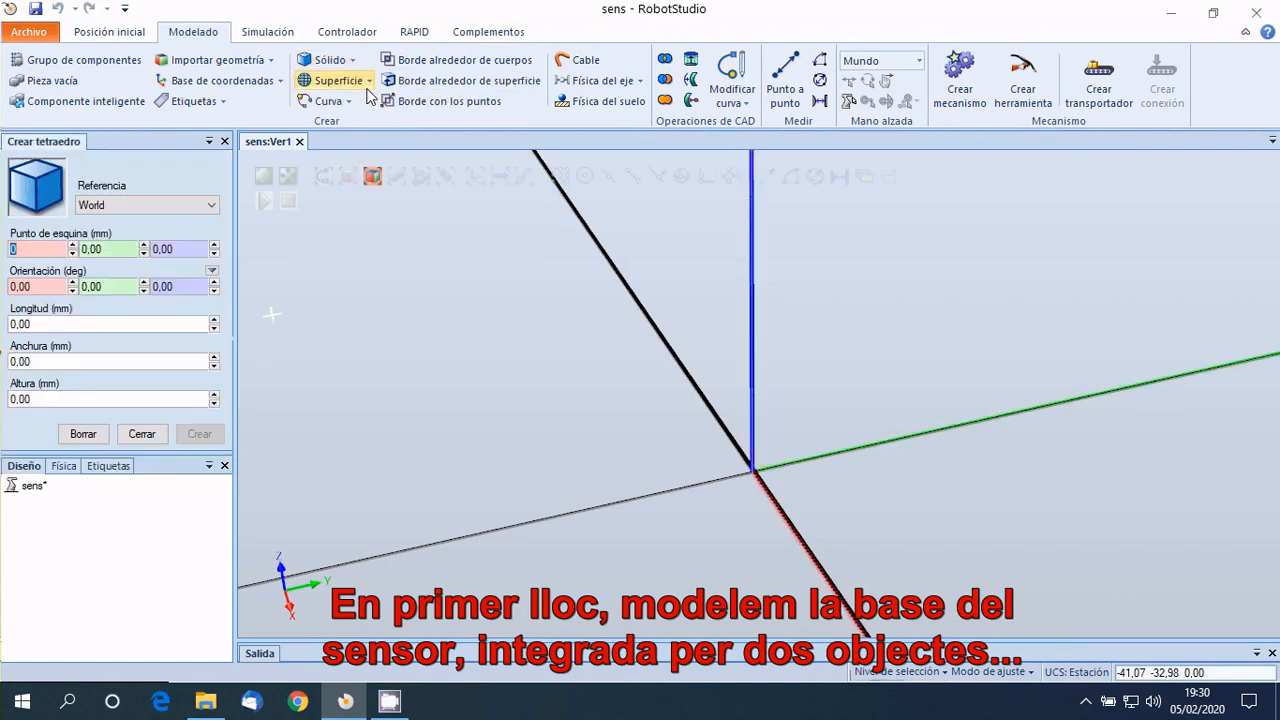
click(42, 322)
text(0)
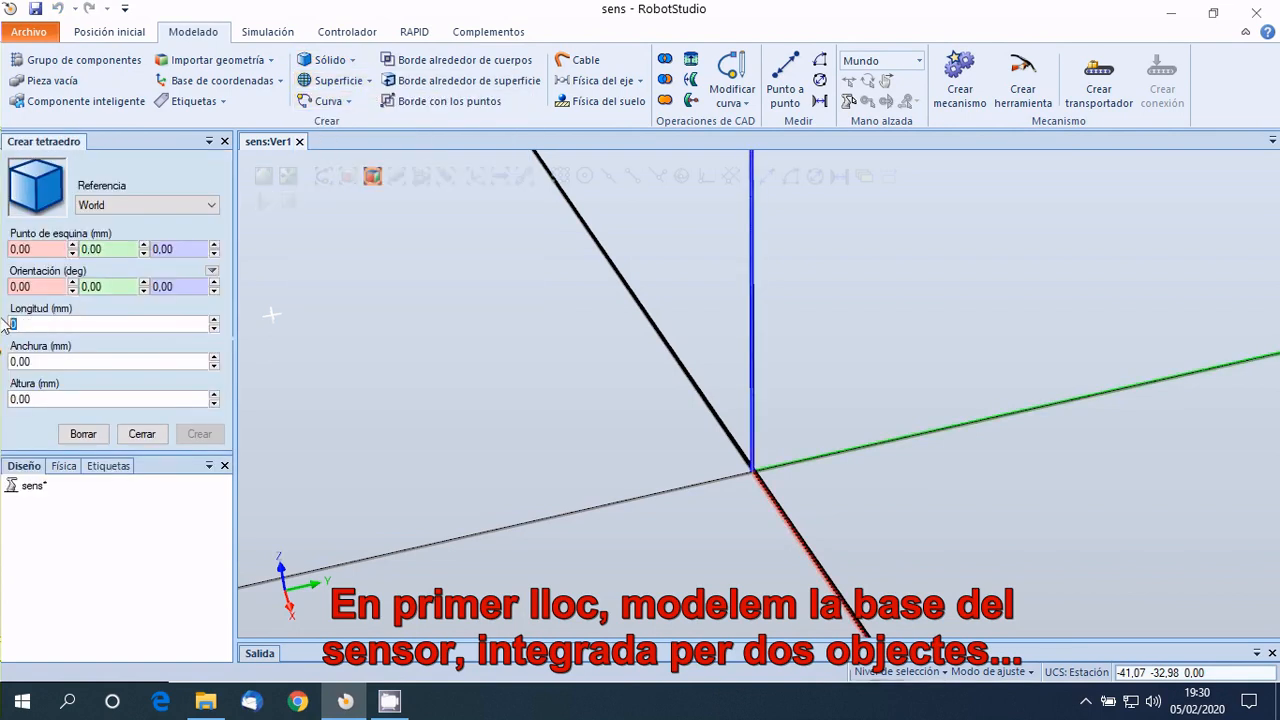
text(200)
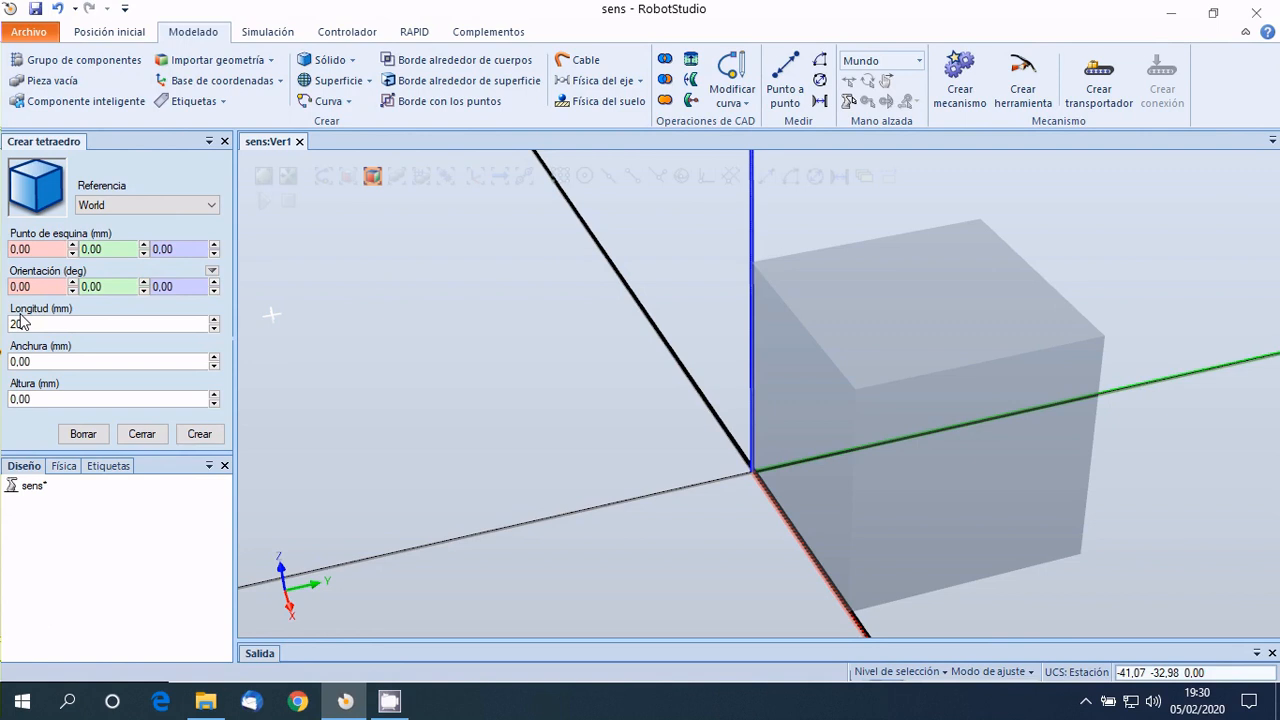
click(41, 360)
text(18)
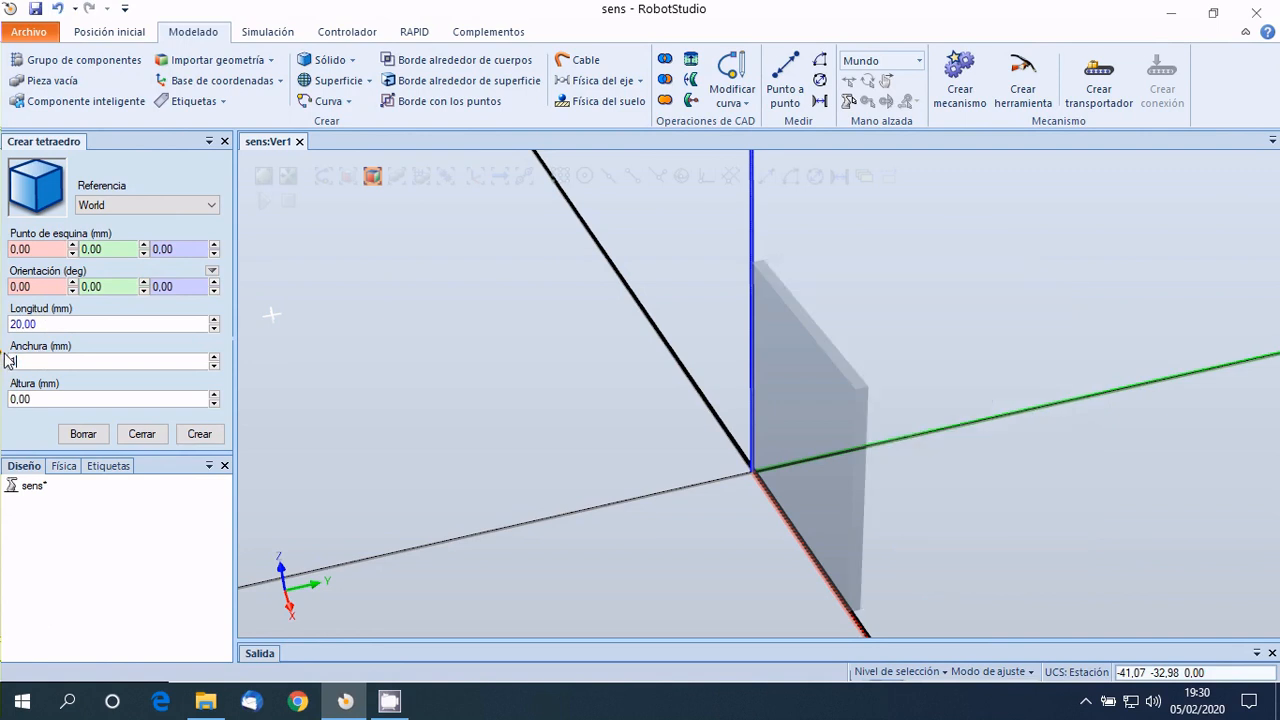
click(8, 399)
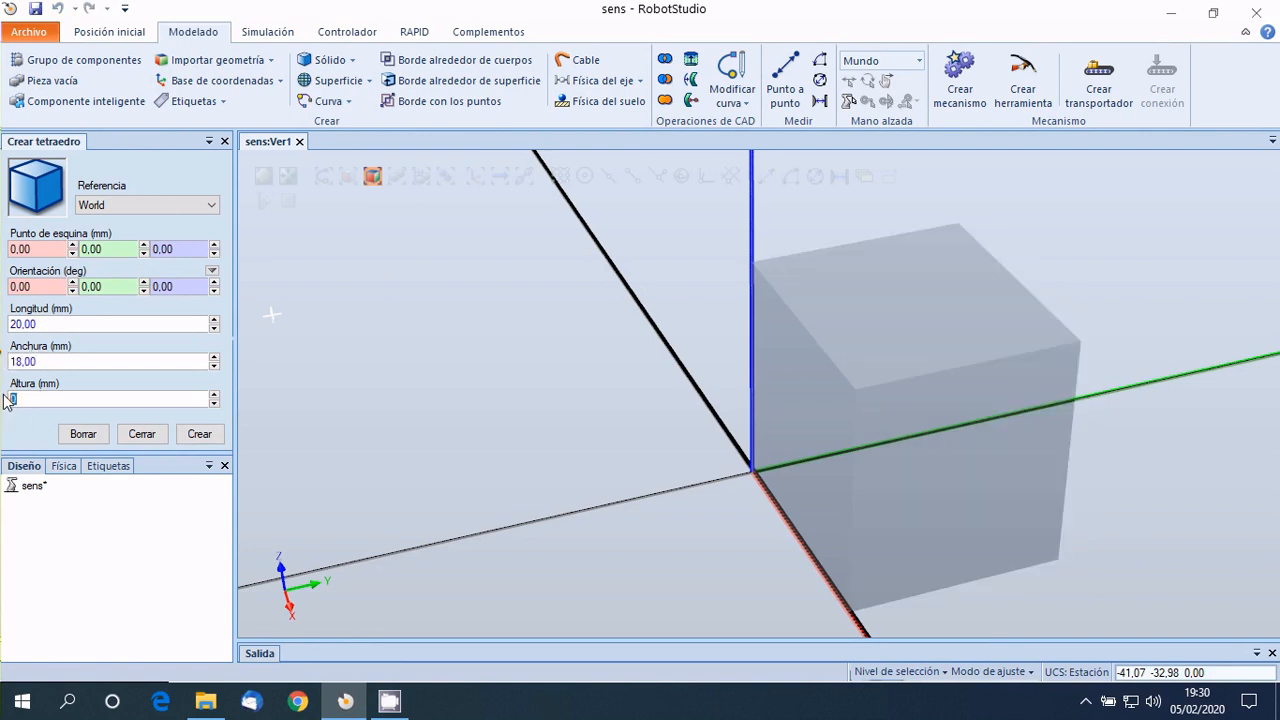
text(2)
click(121, 249)
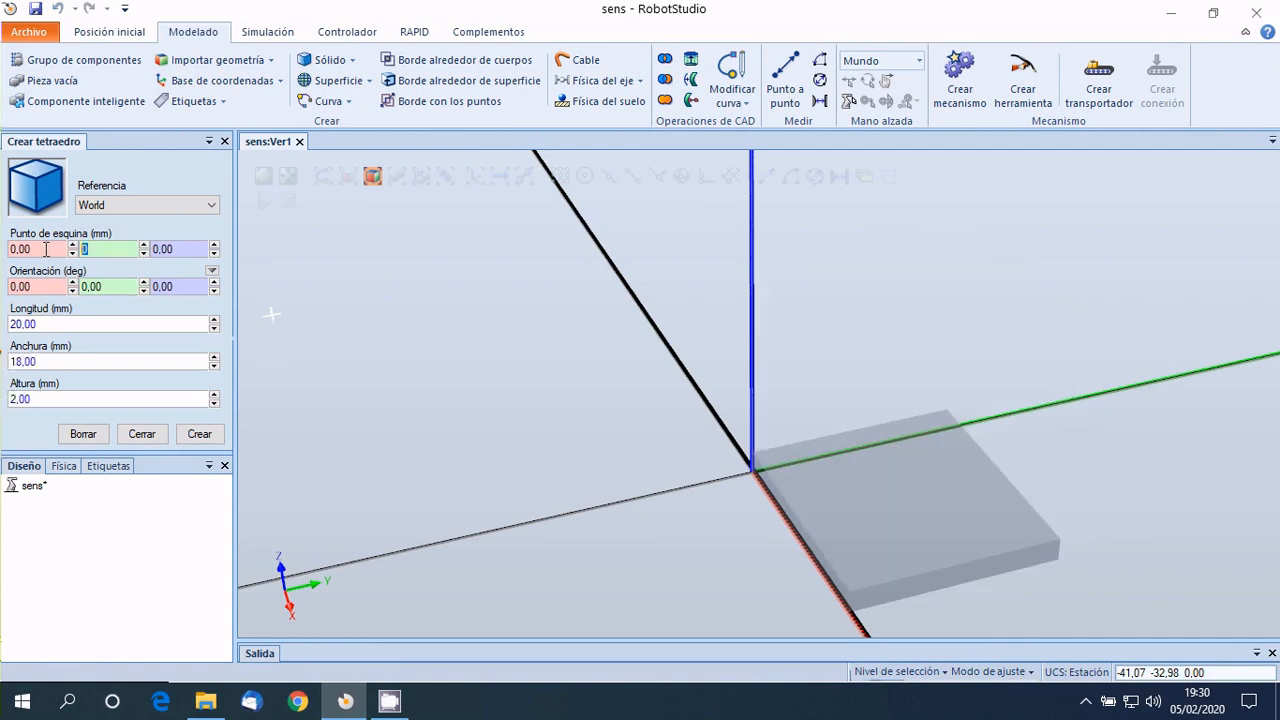
text(-9)
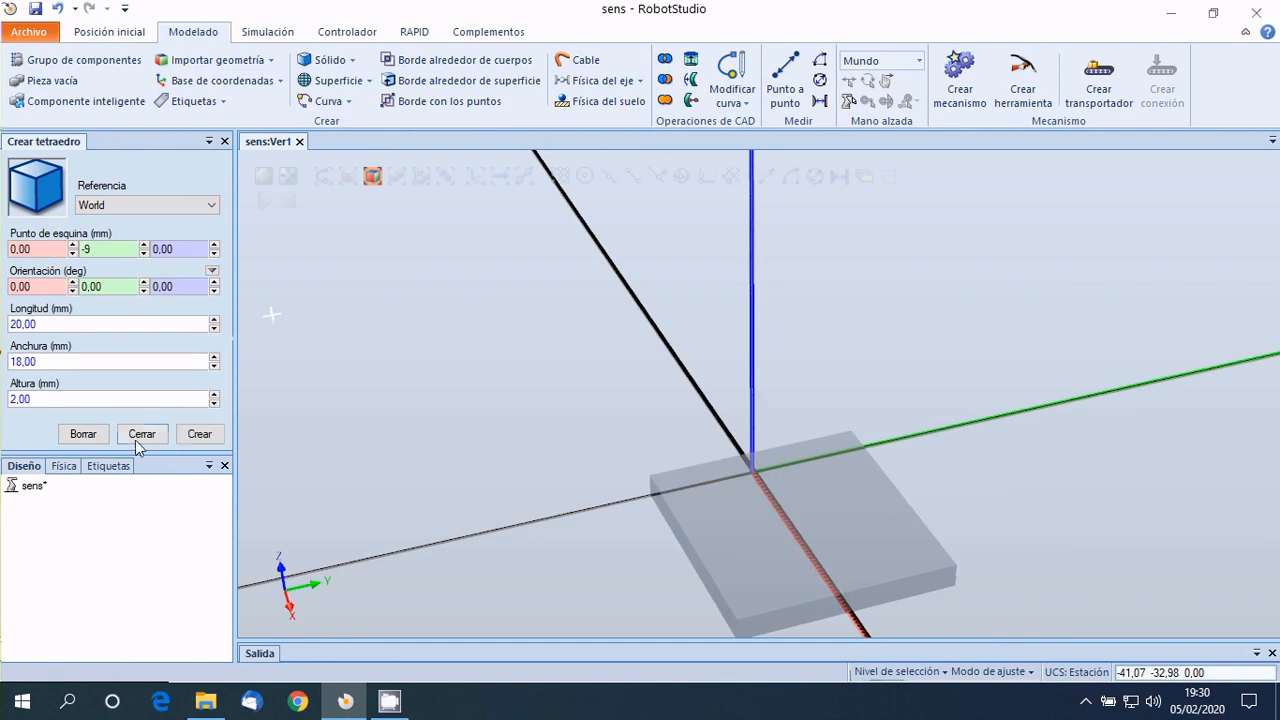
click(199, 434)
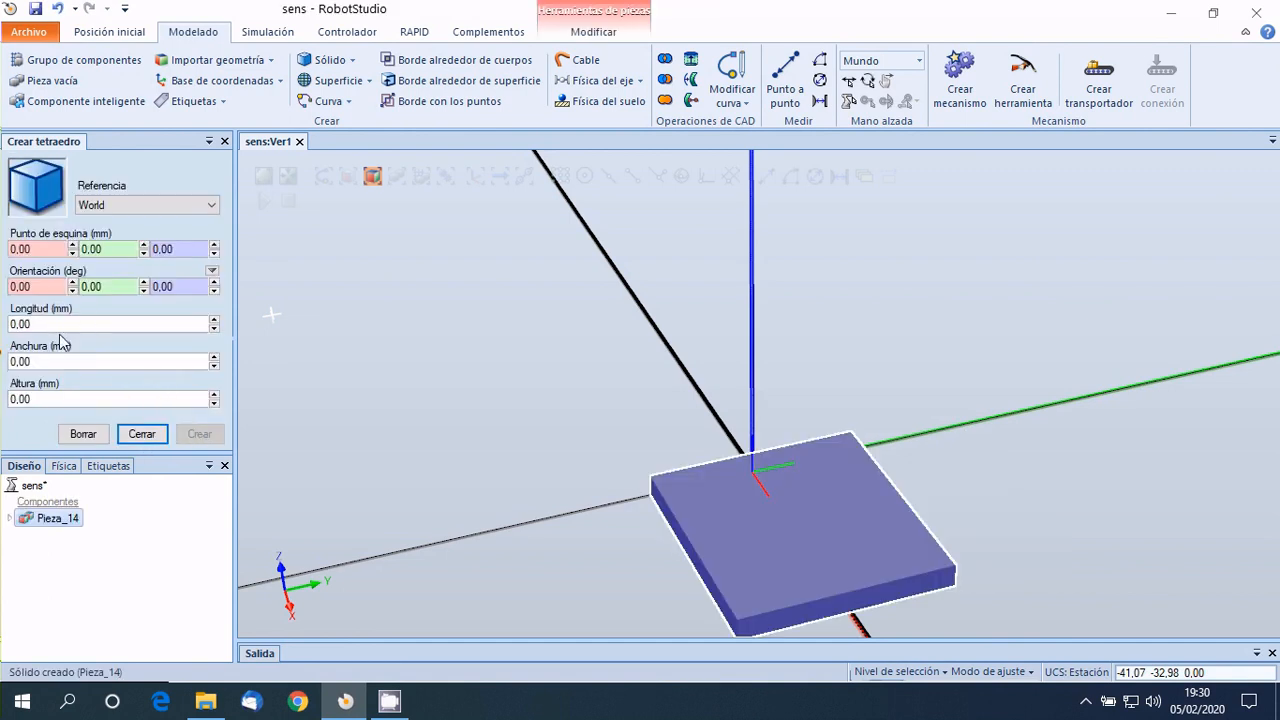
Create an upright box solid 2 mm long, 18 mm wide and 50 mm high with its corner point at 0, -9, 0.
click(18, 323)
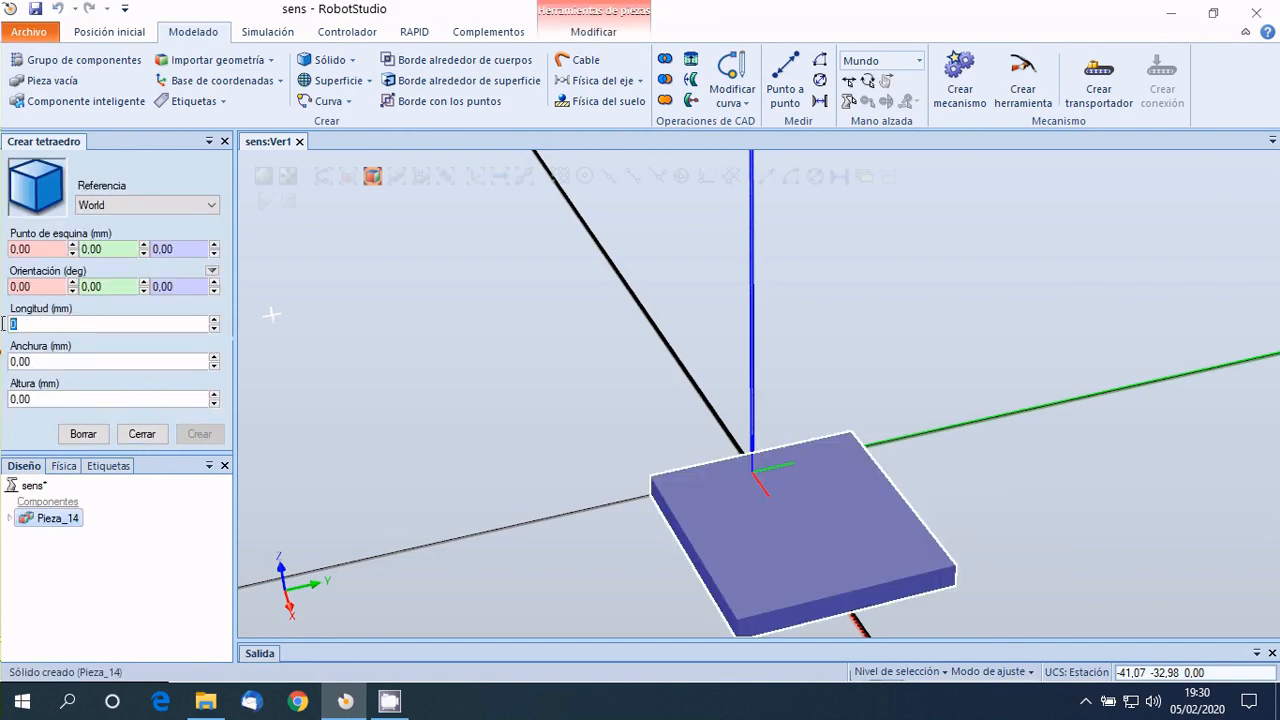
text(2)
click(4, 361)
text(18)
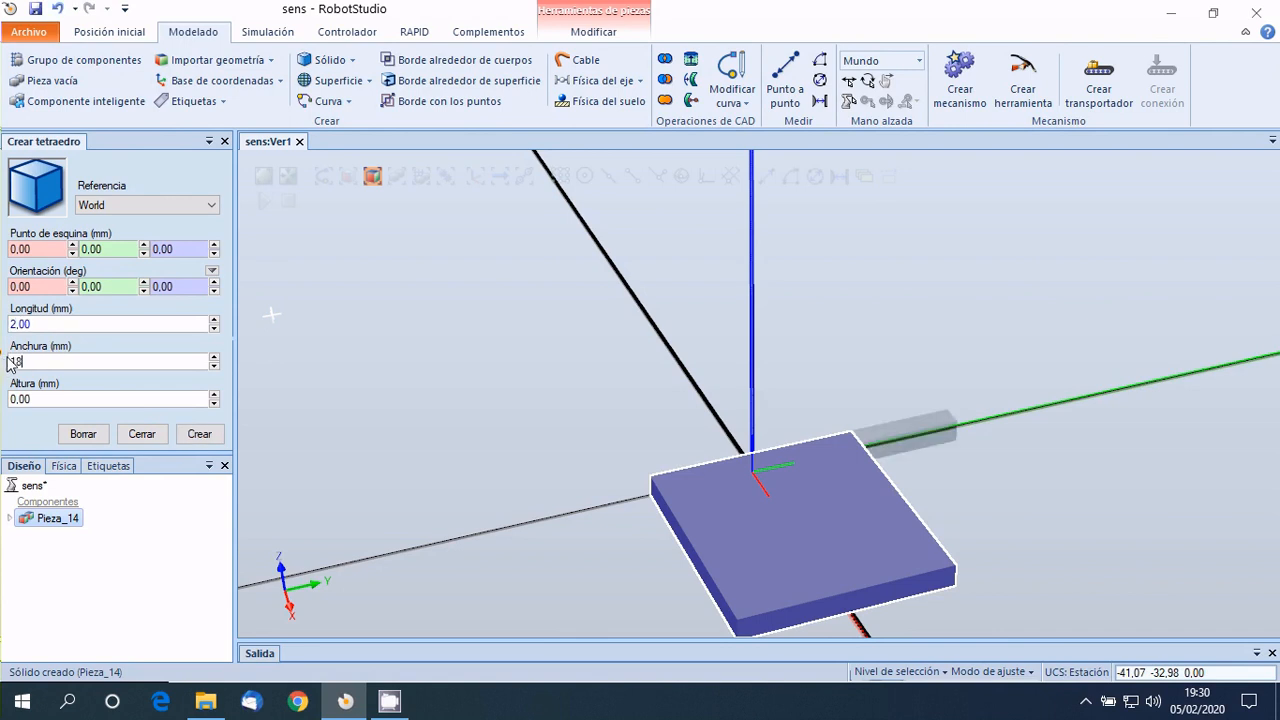
click(18, 399)
text(50)
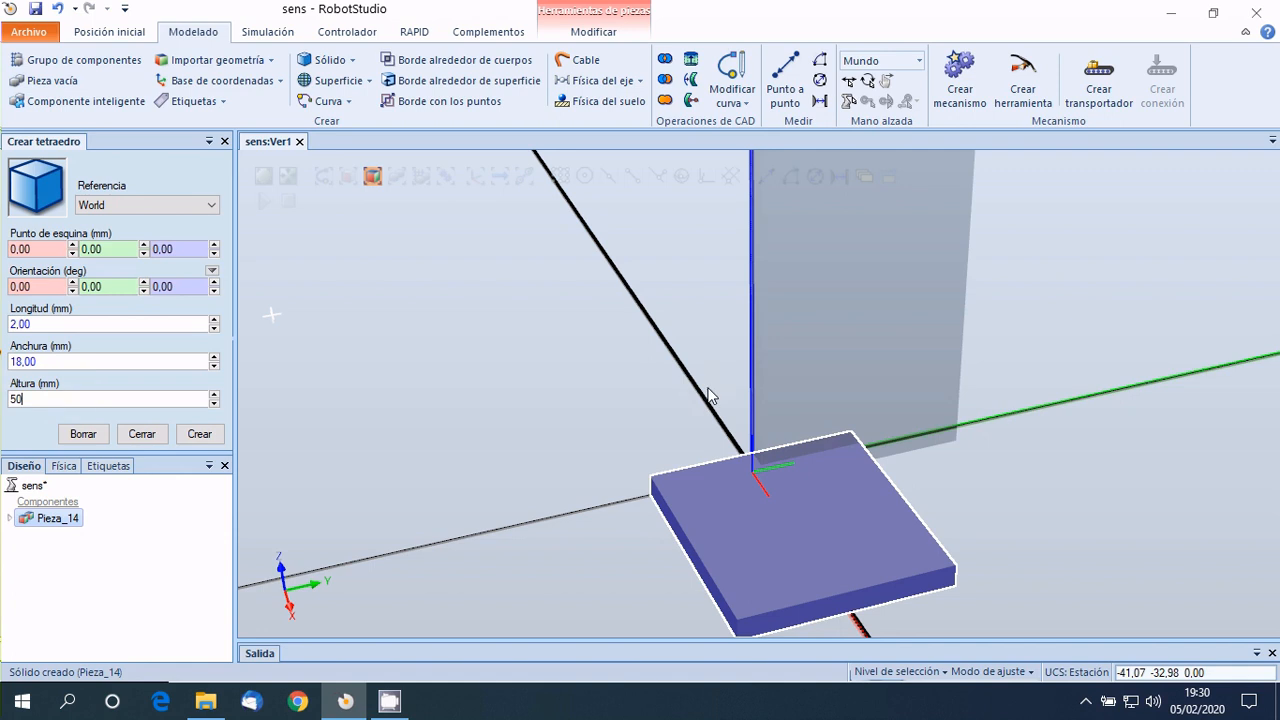
scroll(740, 370, down, 5)
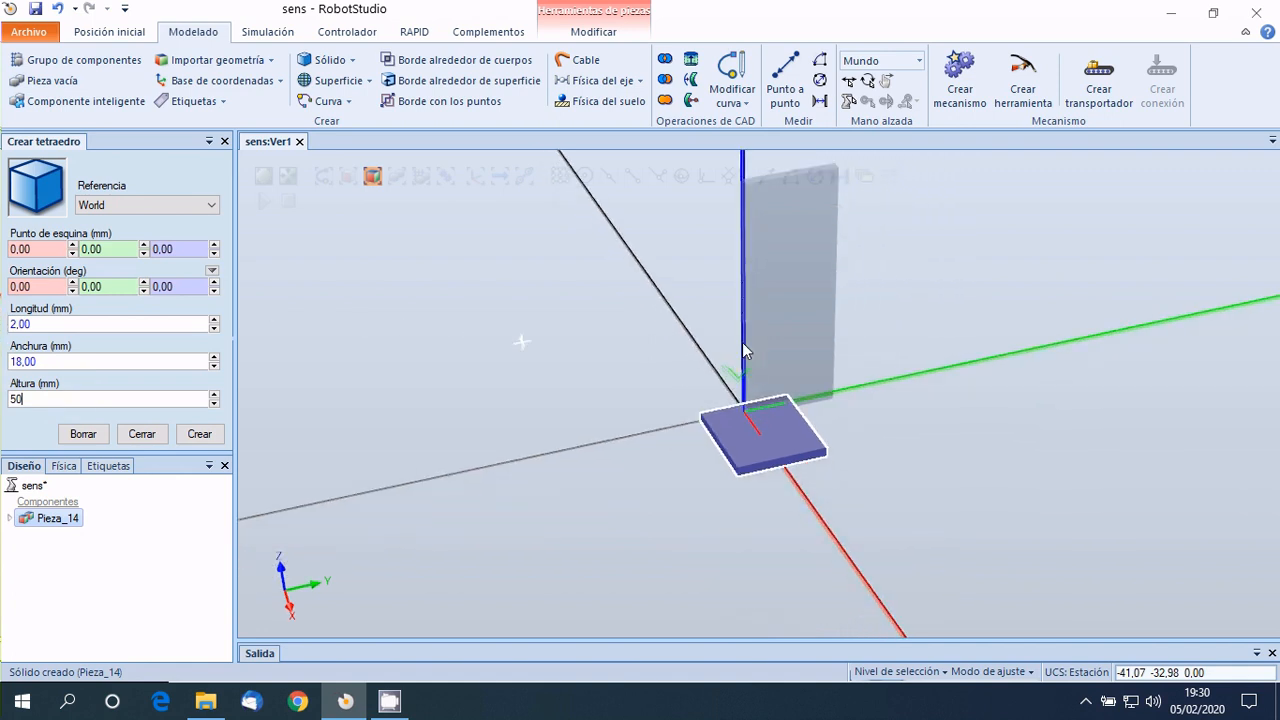
scroll(715, 182, up, 3)
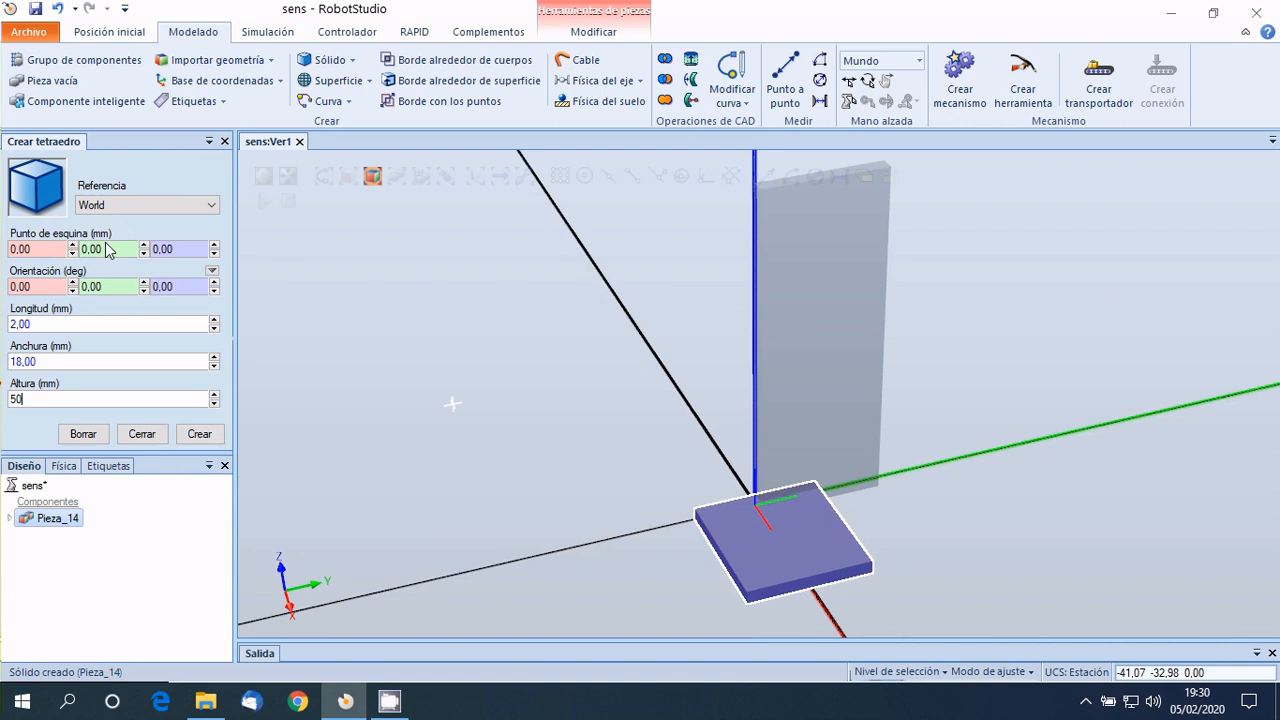
drag(111, 249, 75, 251)
text(-9)
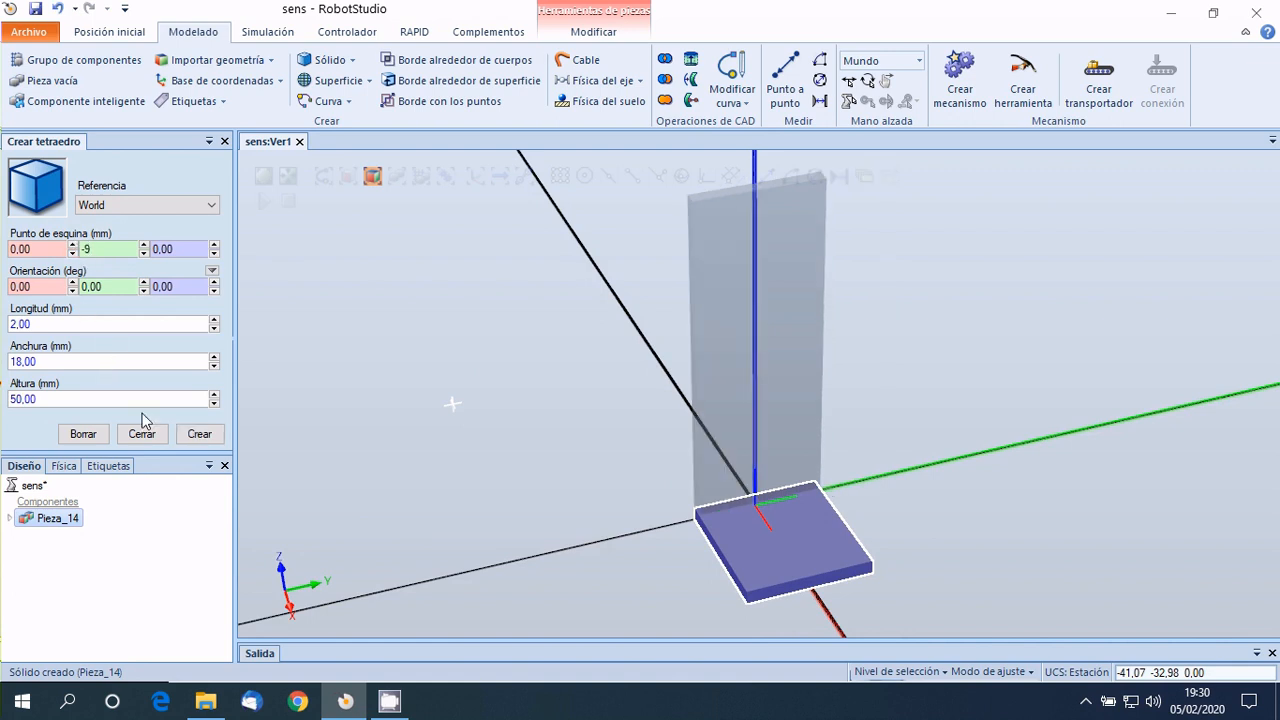
click(197, 434)
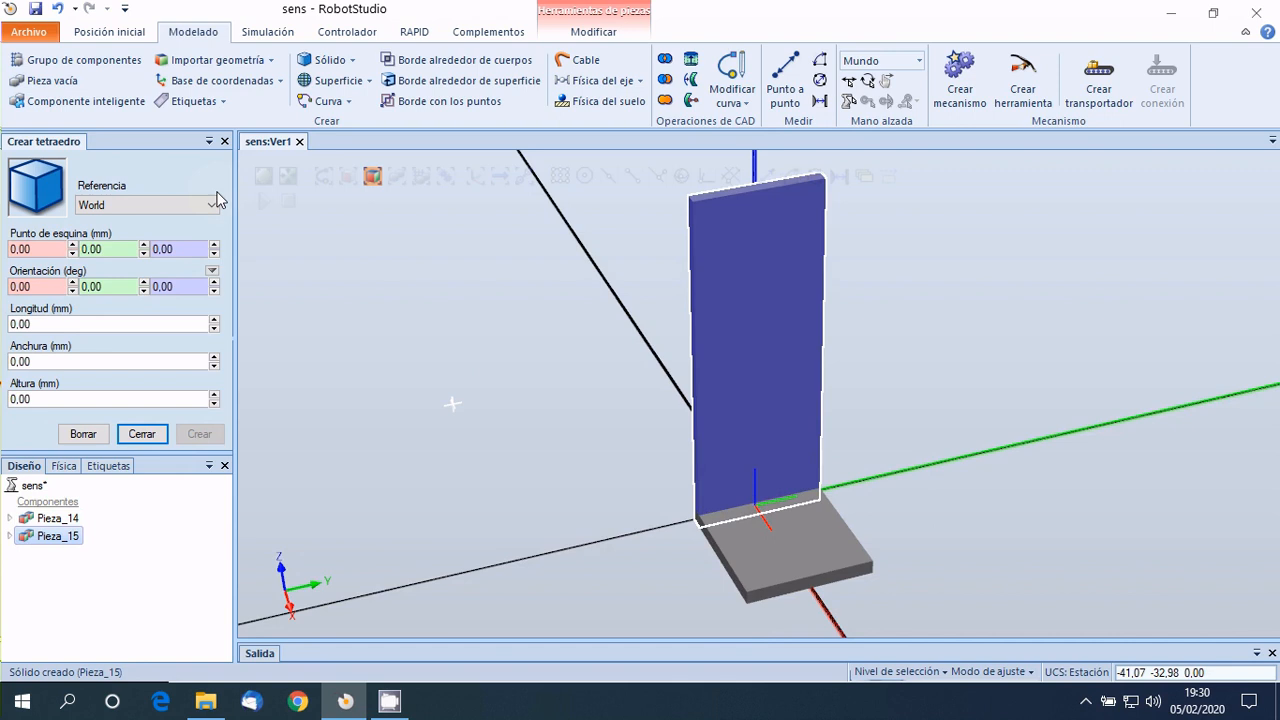
click(224, 141)
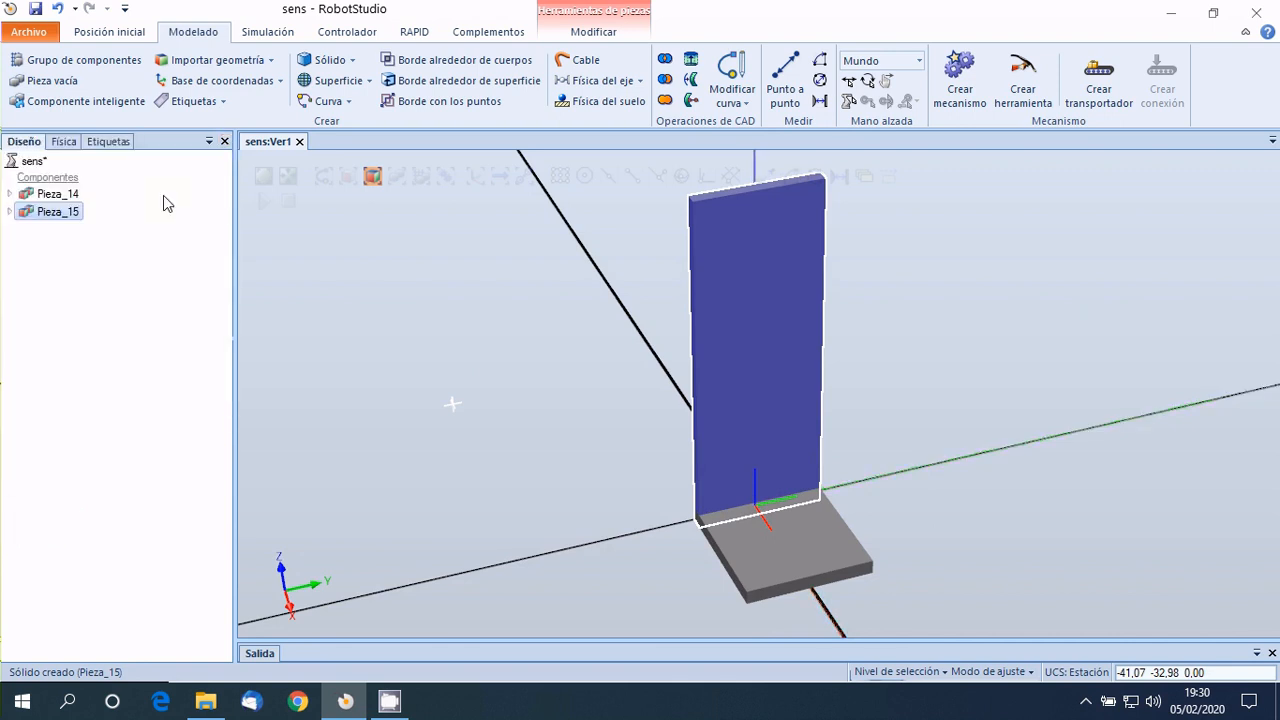
Unite the bodies of the flat plate and the upright plate into one part without keeping the originals.
click(9, 193)
click(9, 229)
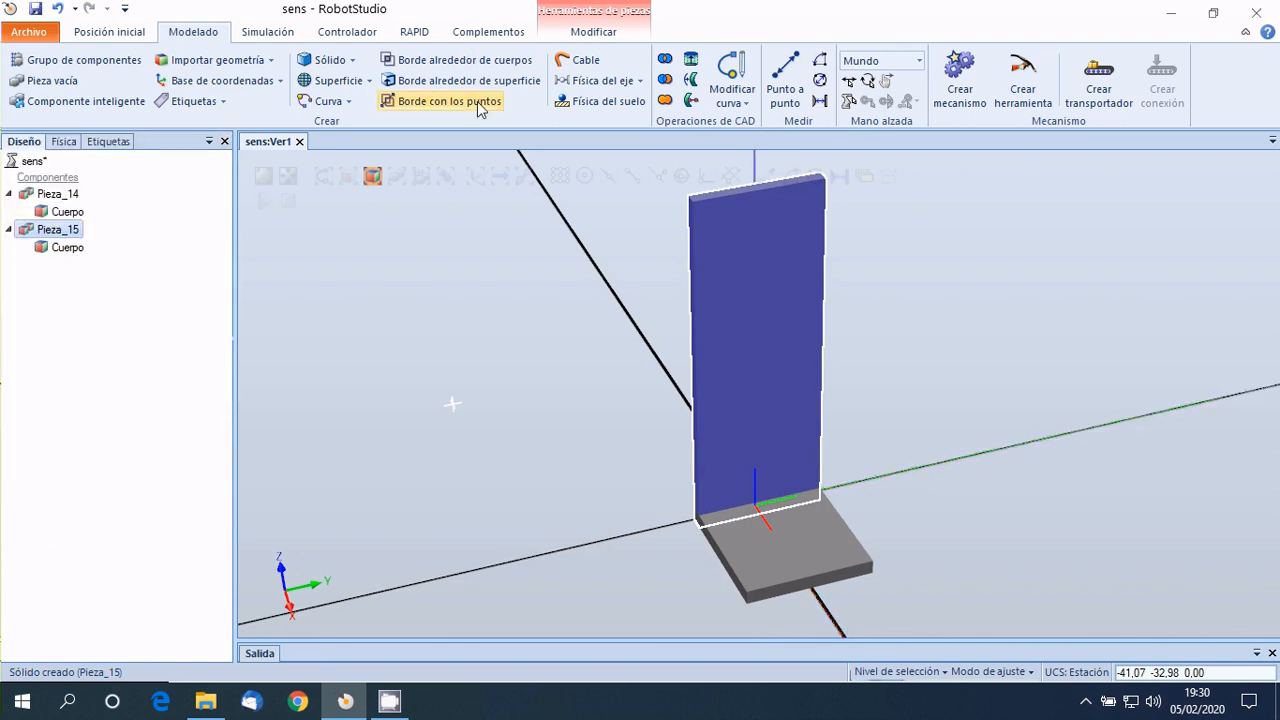
click(665, 101)
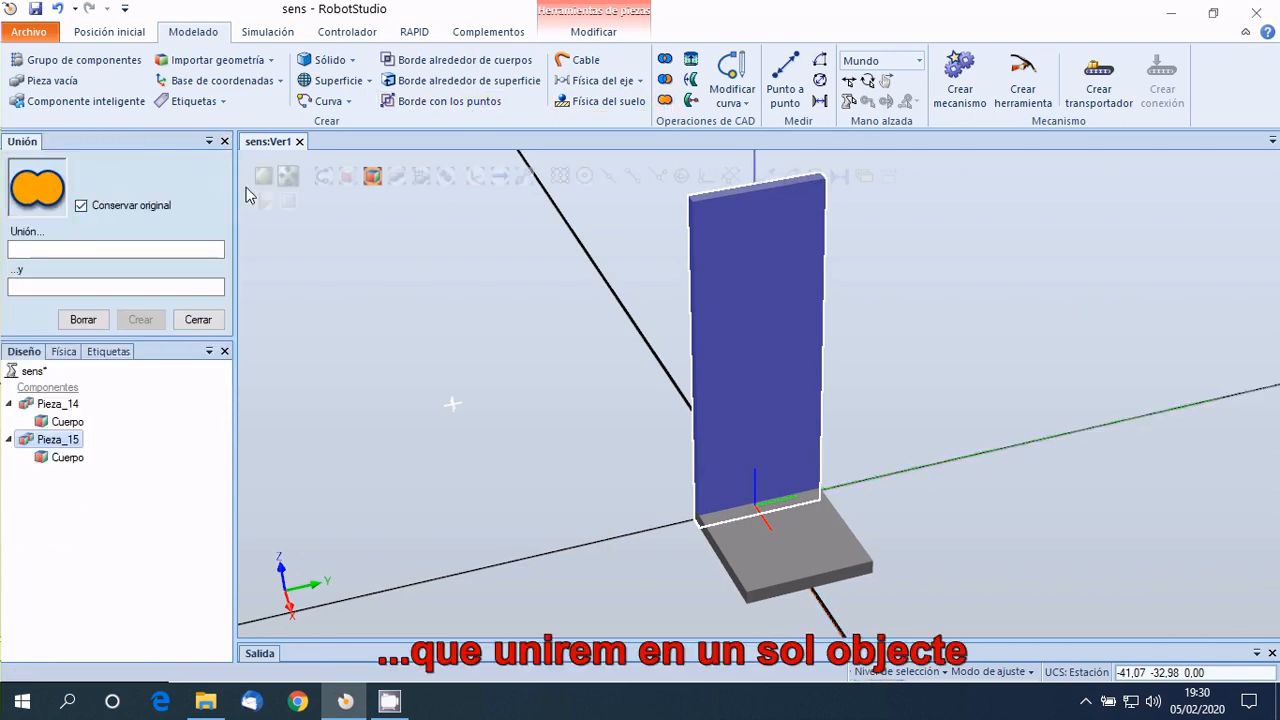
click(81, 206)
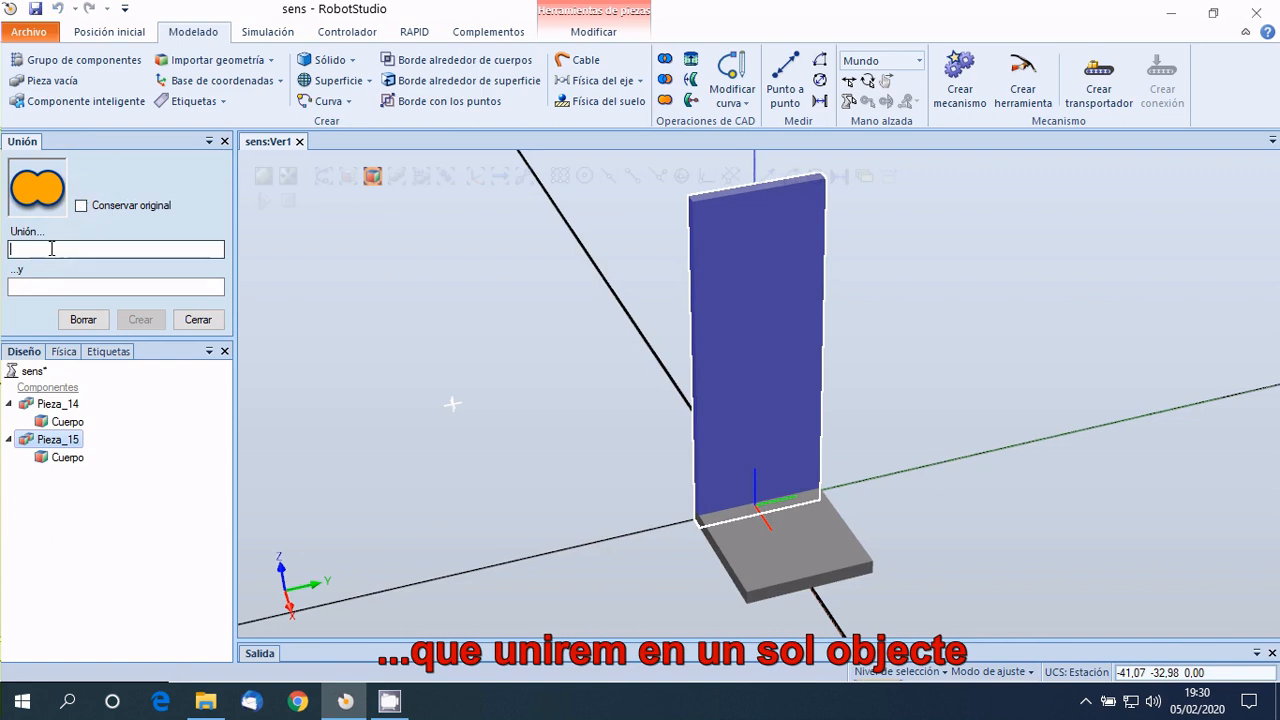
click(60, 424)
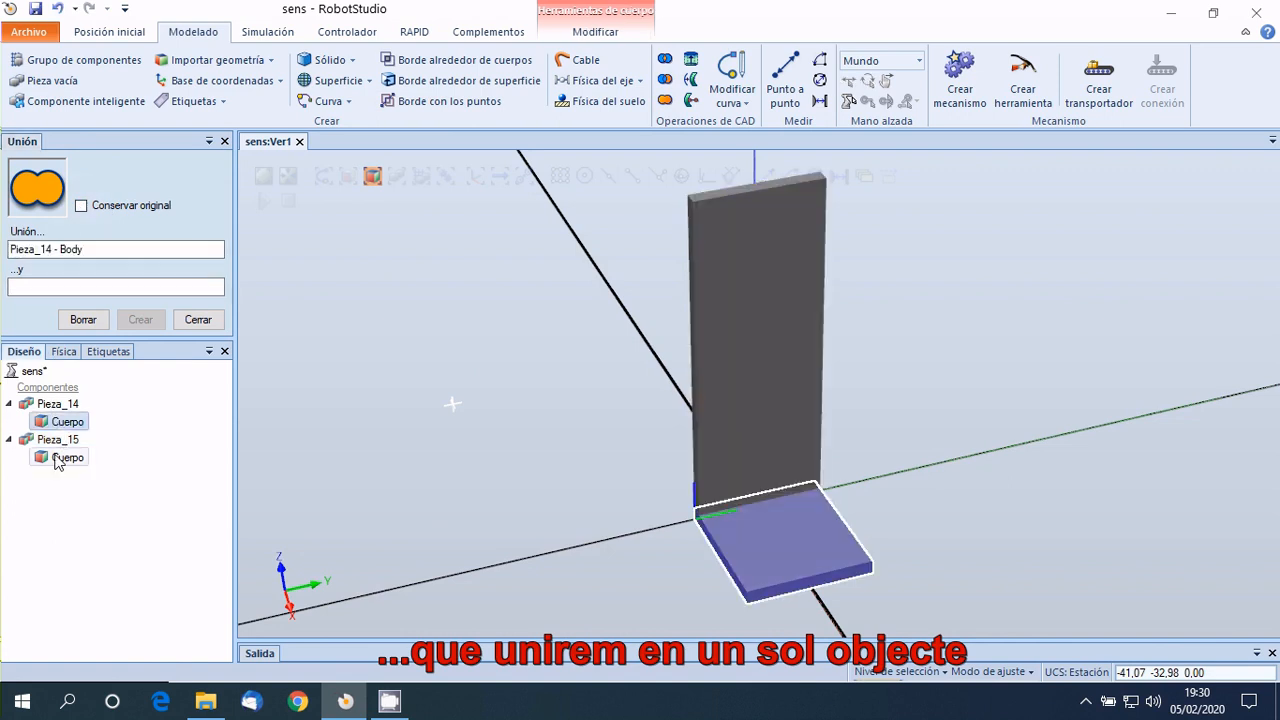
click(62, 457)
click(140, 319)
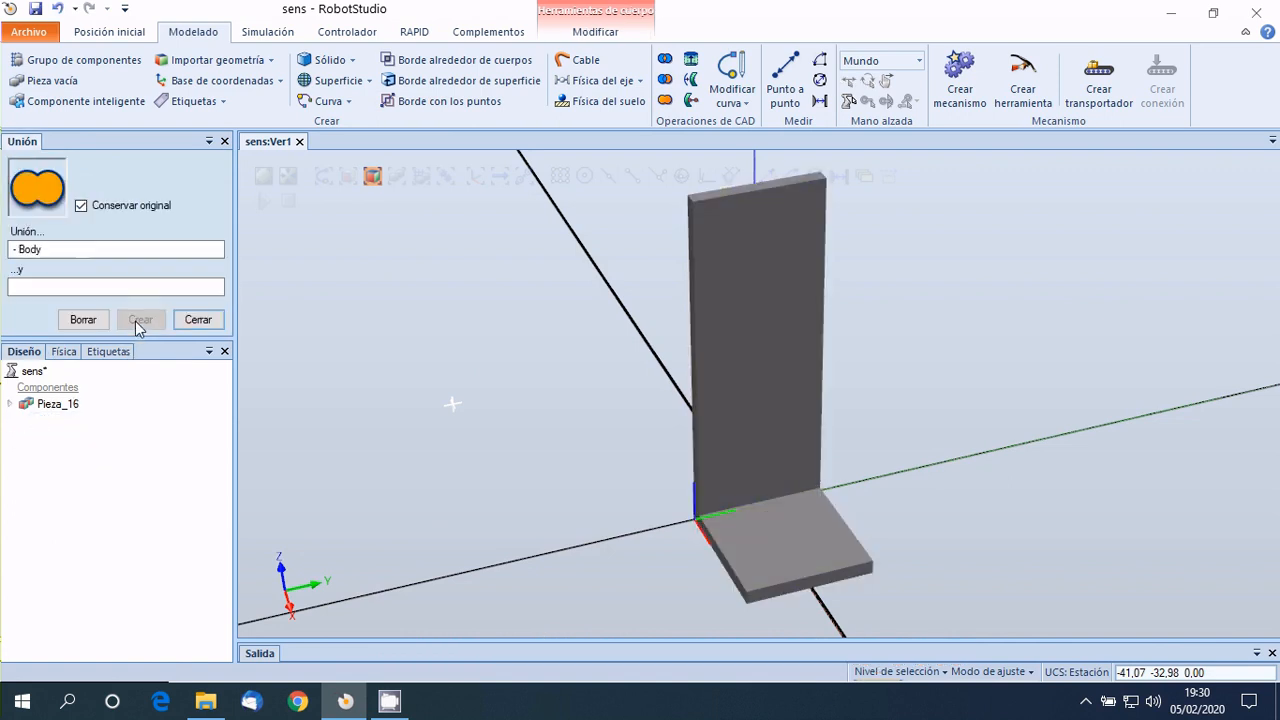
click(197, 320)
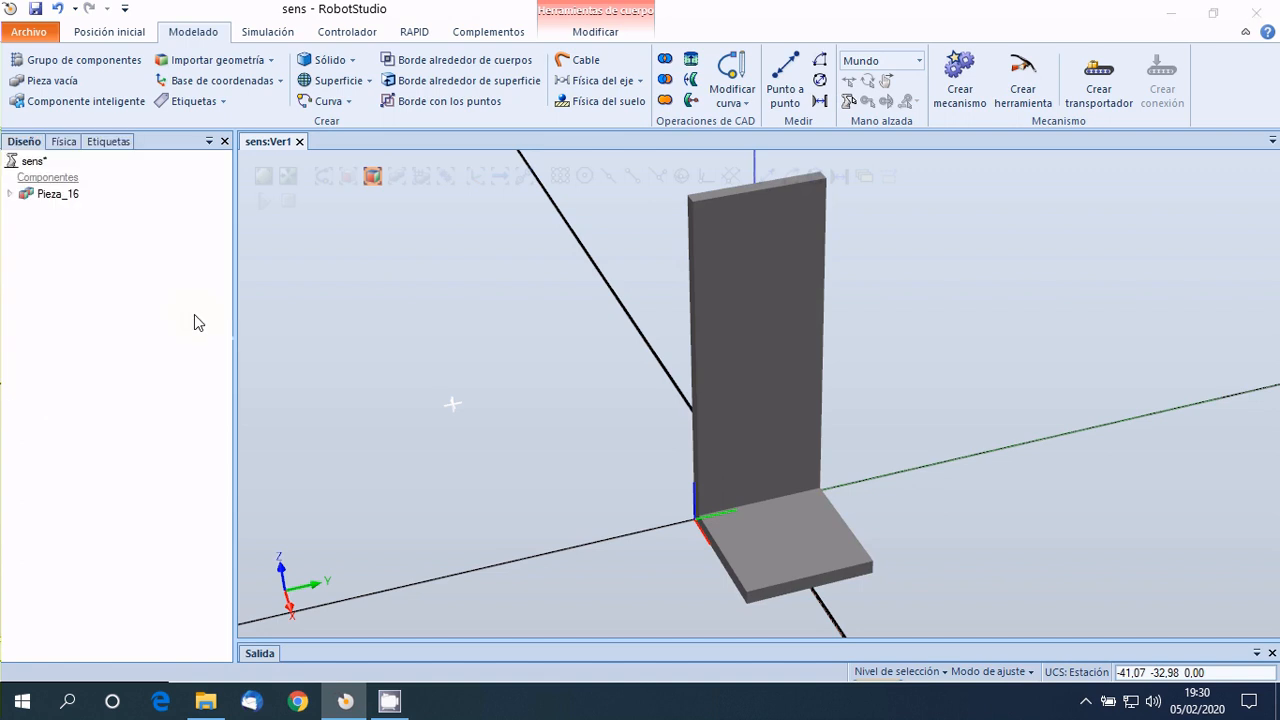
Create a cylinder with a 4 mm diameter and 5 mm height, its base centred at 11, -5, 0.
click(334, 64)
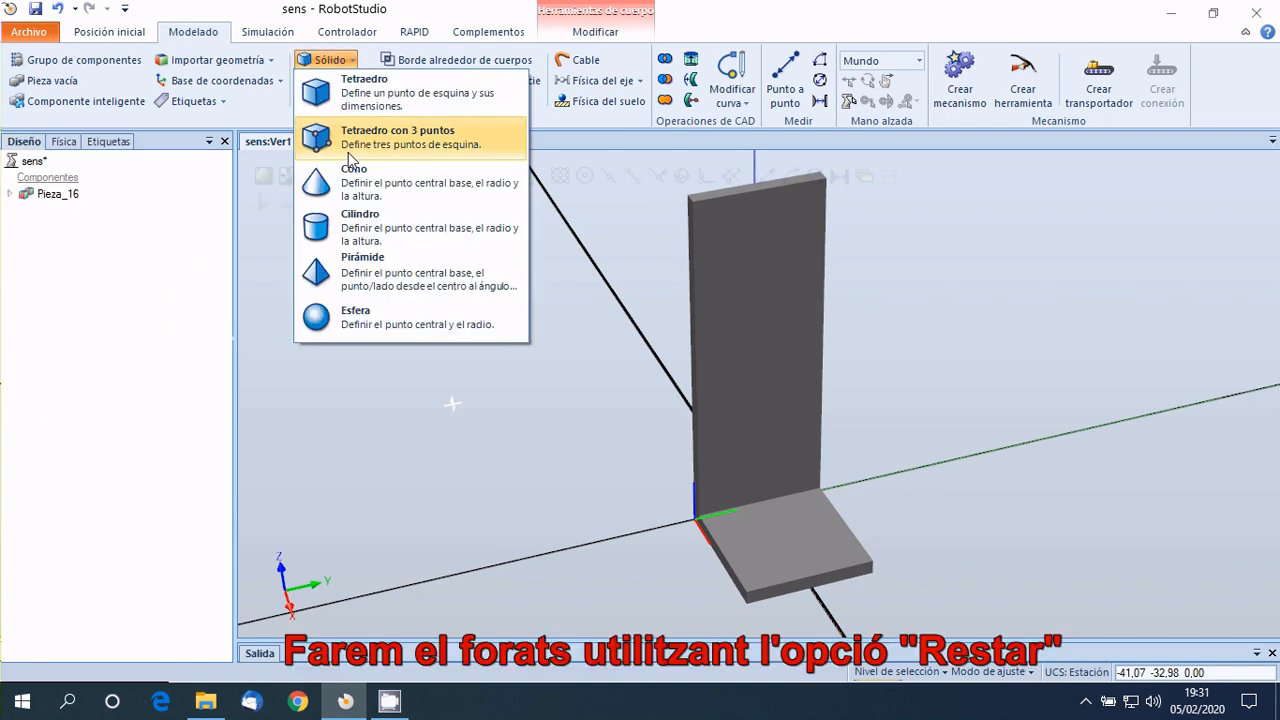
click(345, 218)
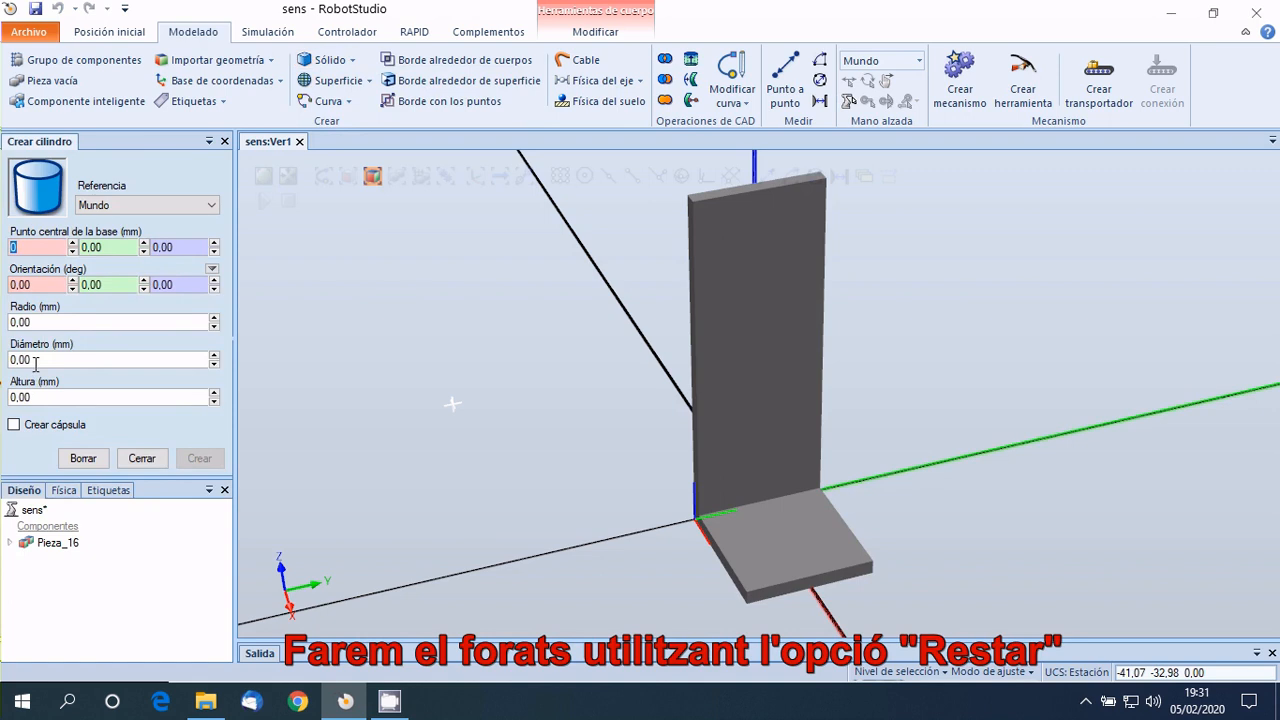
drag(36, 365, 11, 365)
text(4)
drag(36, 397, 4, 410)
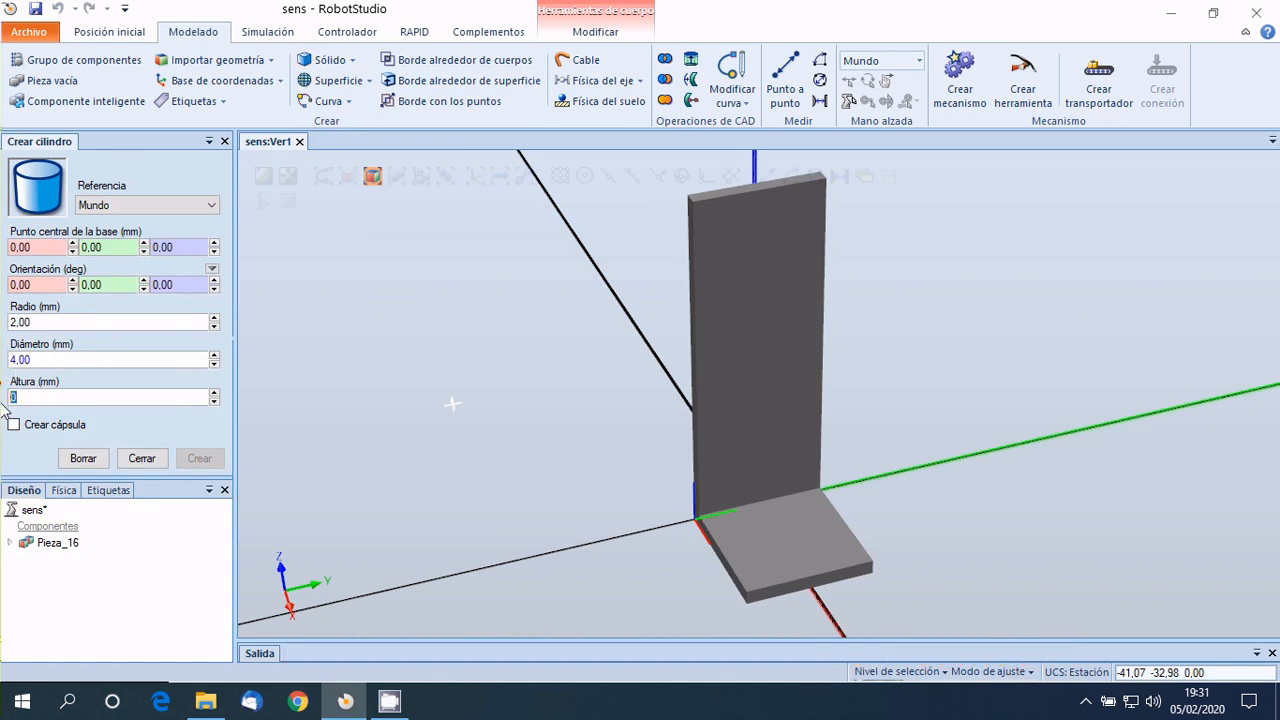
text(5)
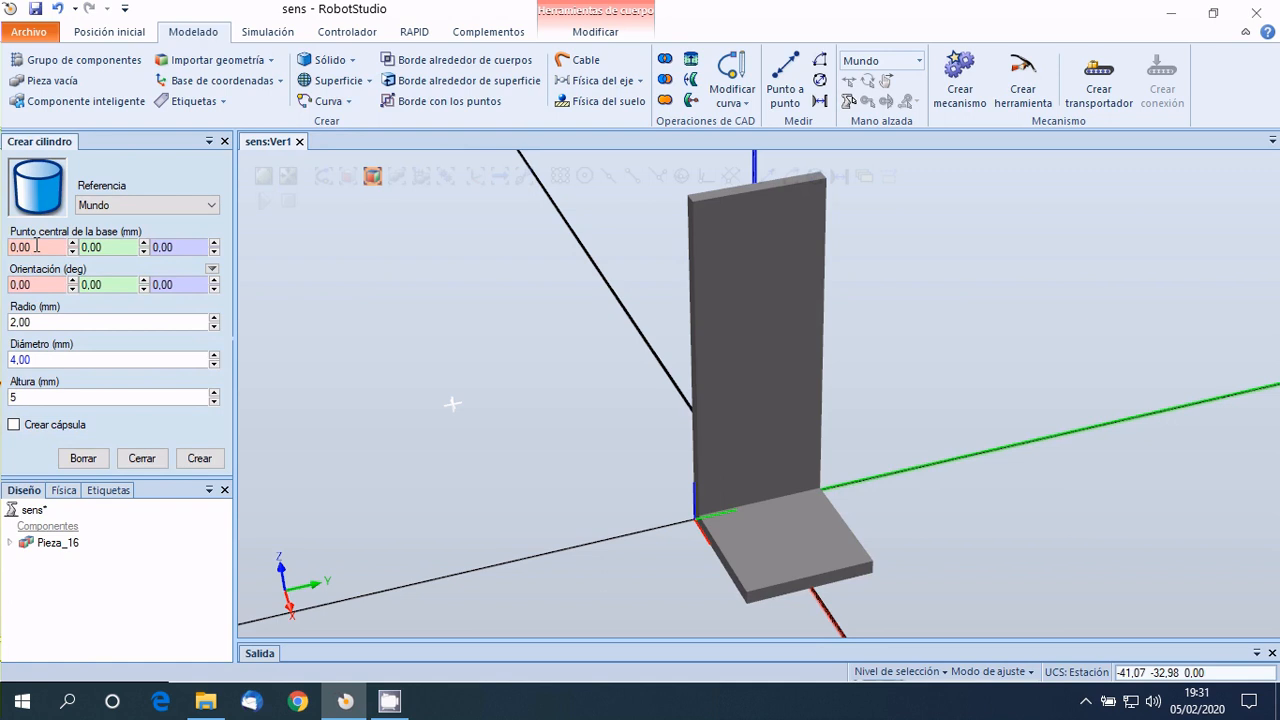
drag(37, 243, 5, 247)
text(11)
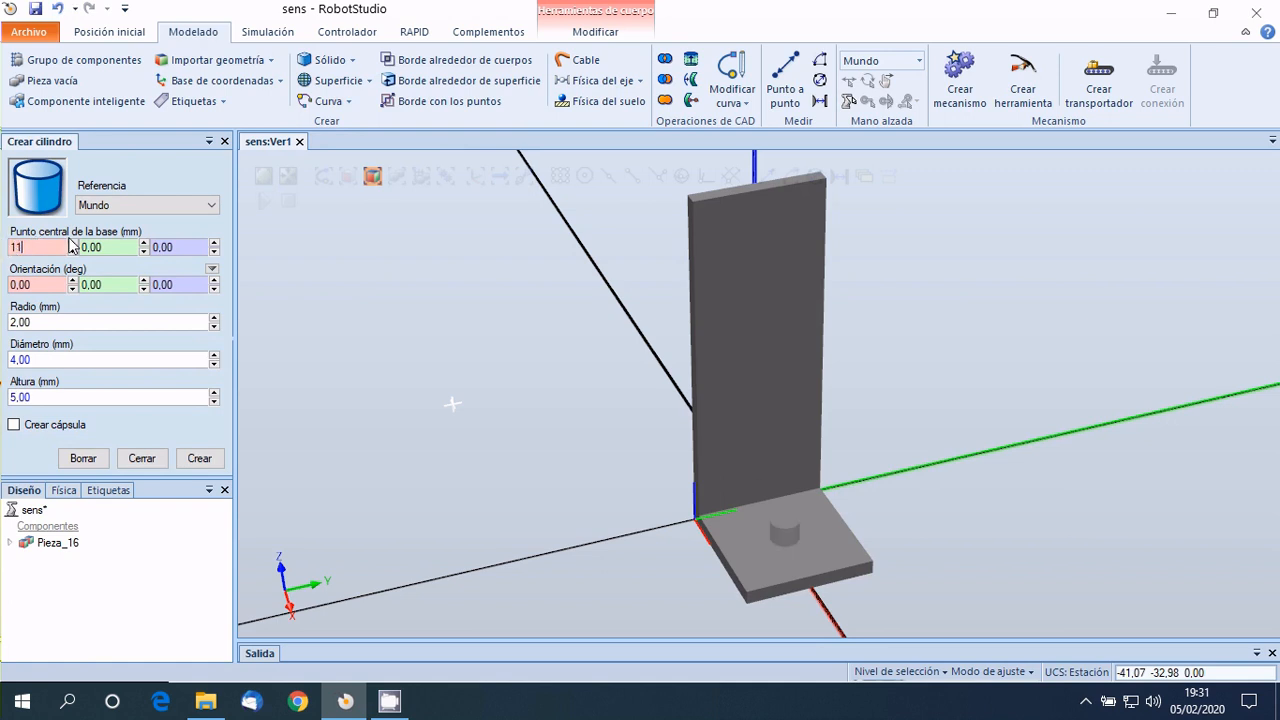
key(Tab)
text(-)
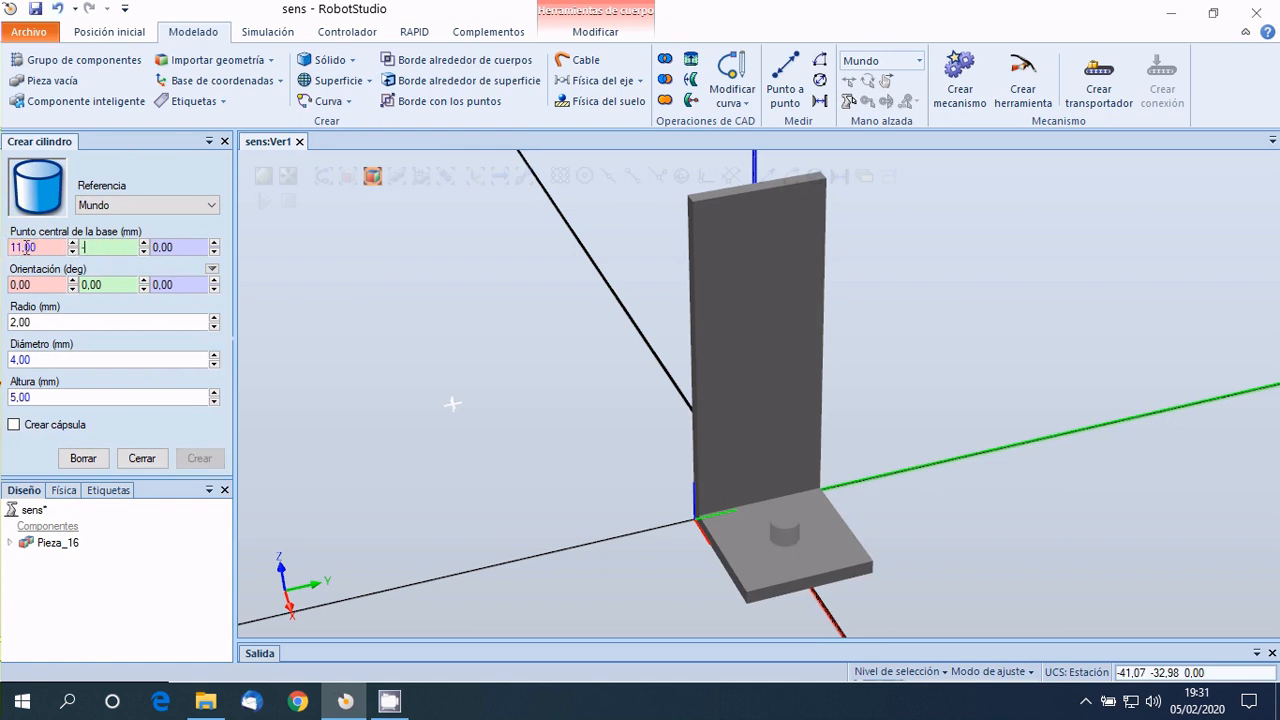
text(5)
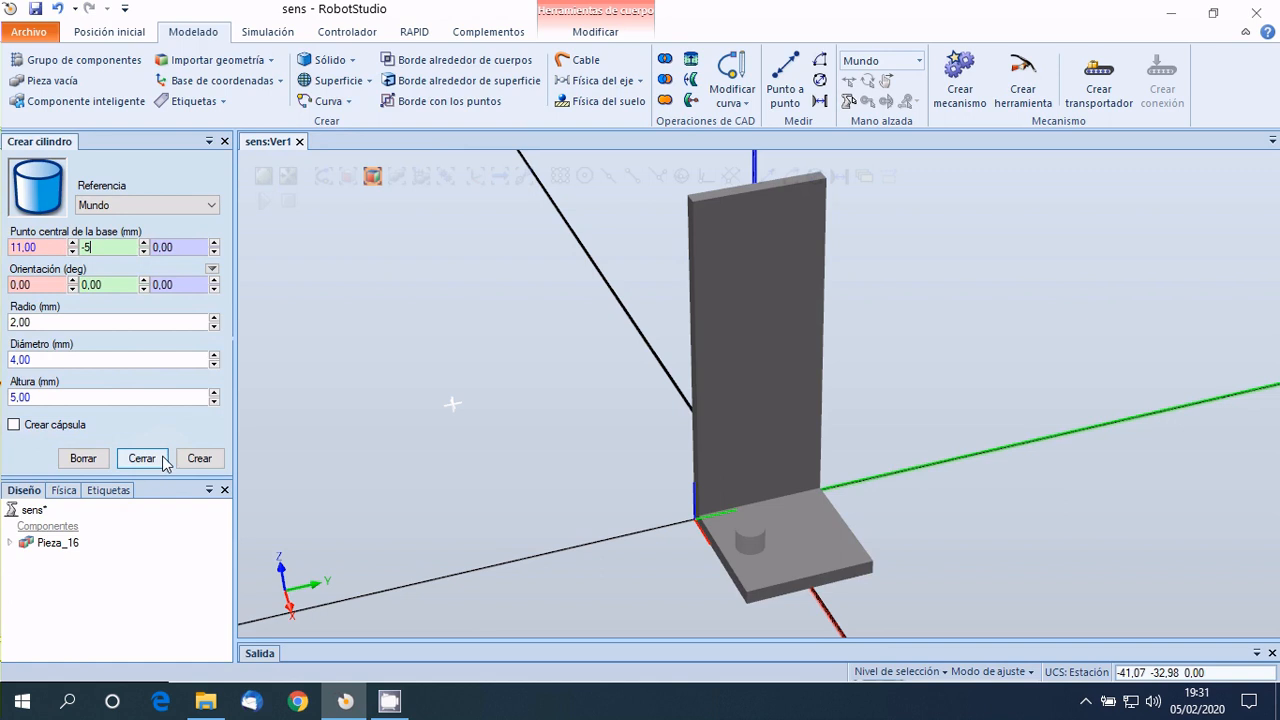
click(198, 460)
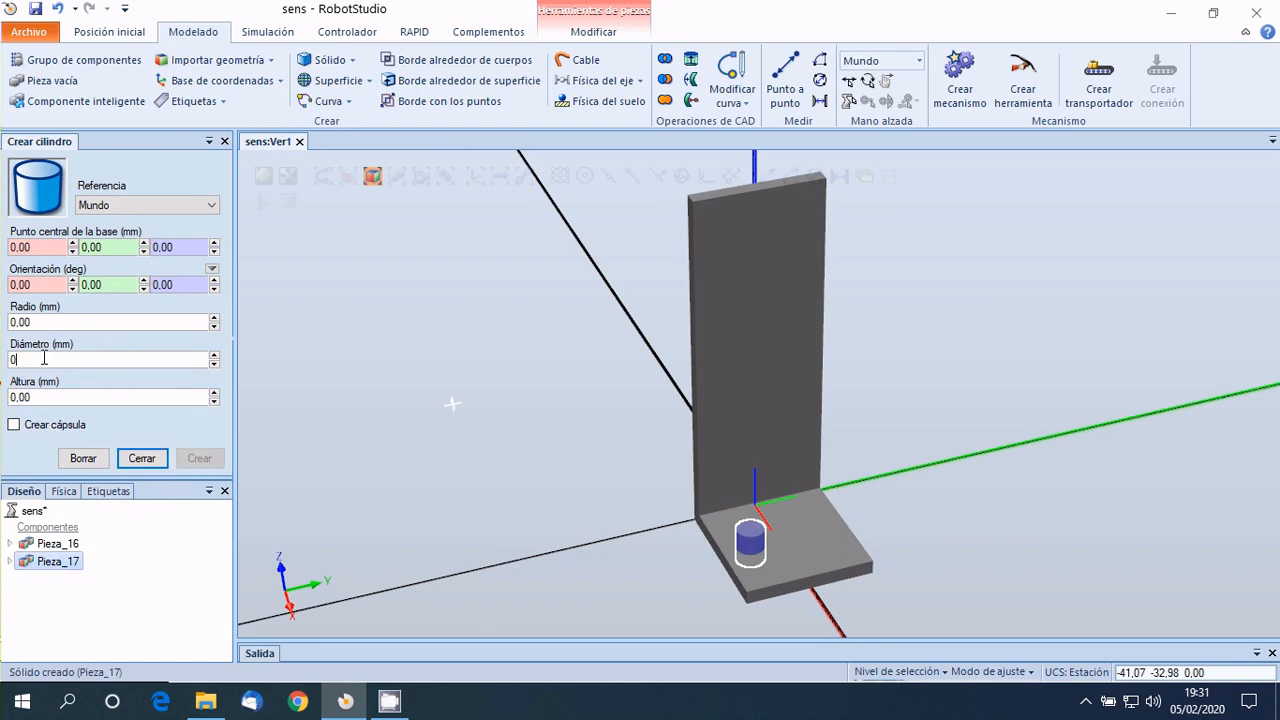
Create a second cylinder with a 4 mm diameter and 5 mm height, its base centred at 11, 5, 0.
drag(44, 358, 4, 360)
text(4)
drag(41, 398, 4, 398)
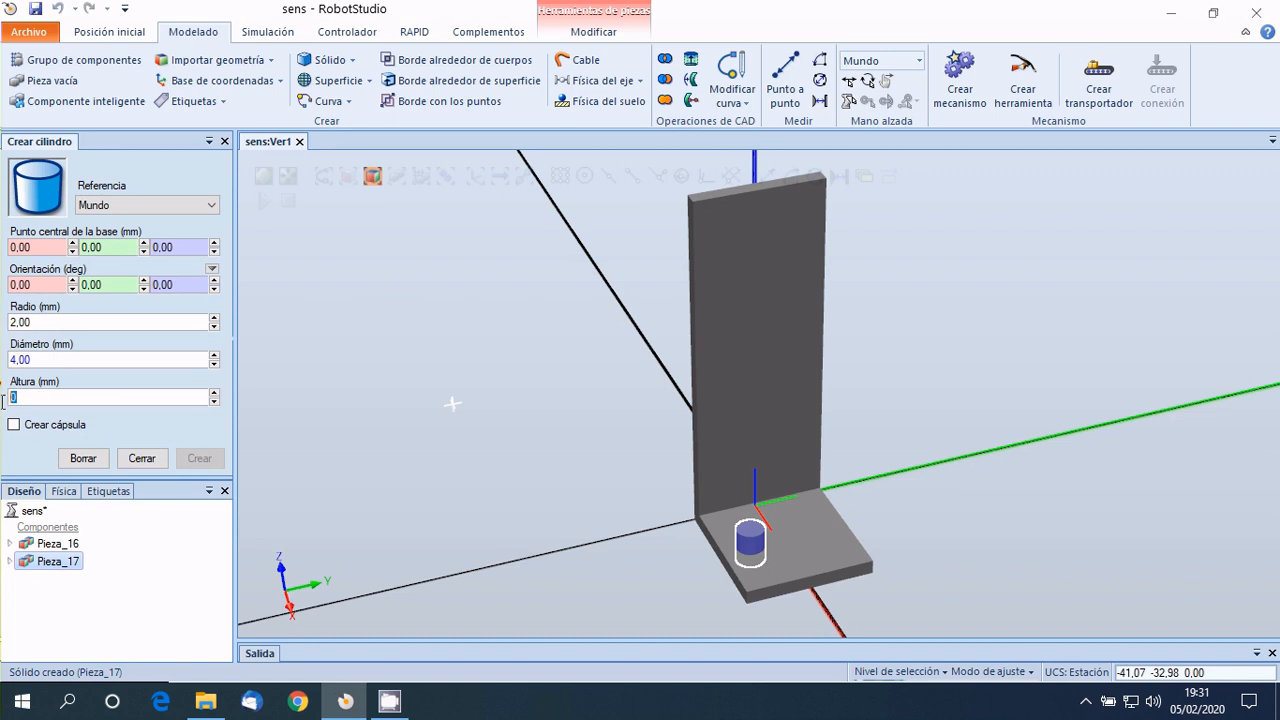
text(5)
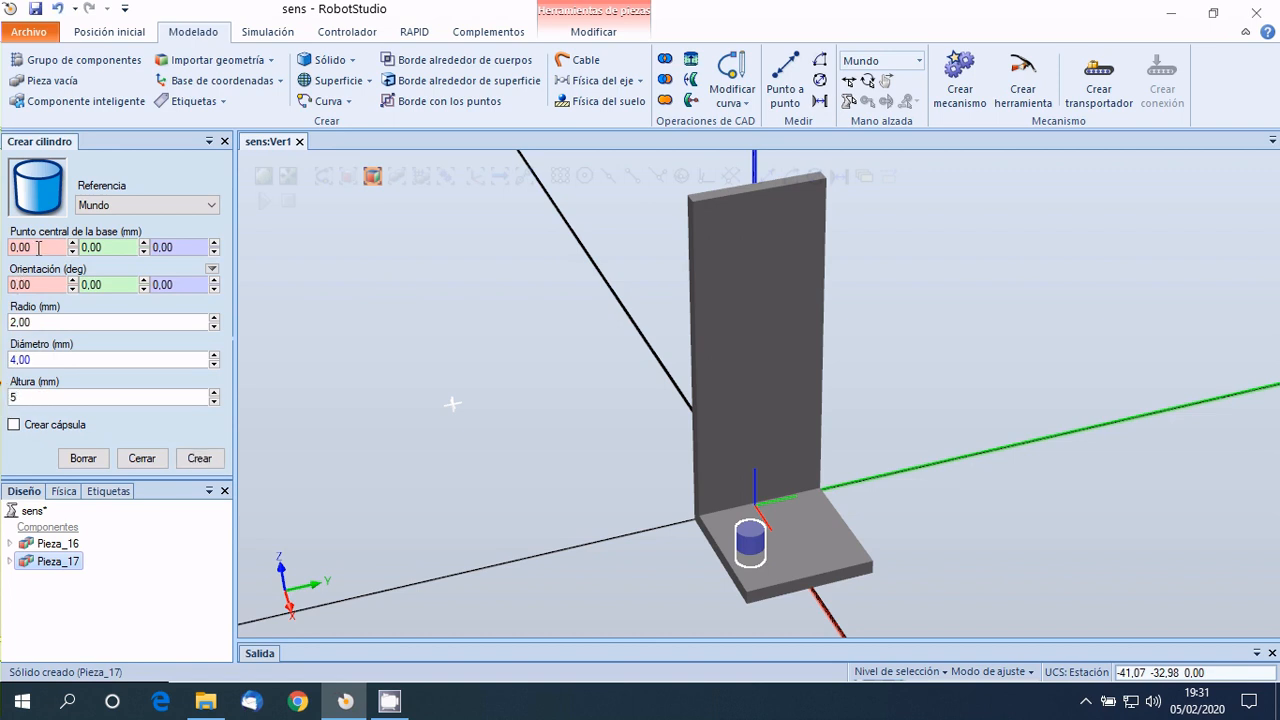
drag(39, 247, 6, 247)
text(11)
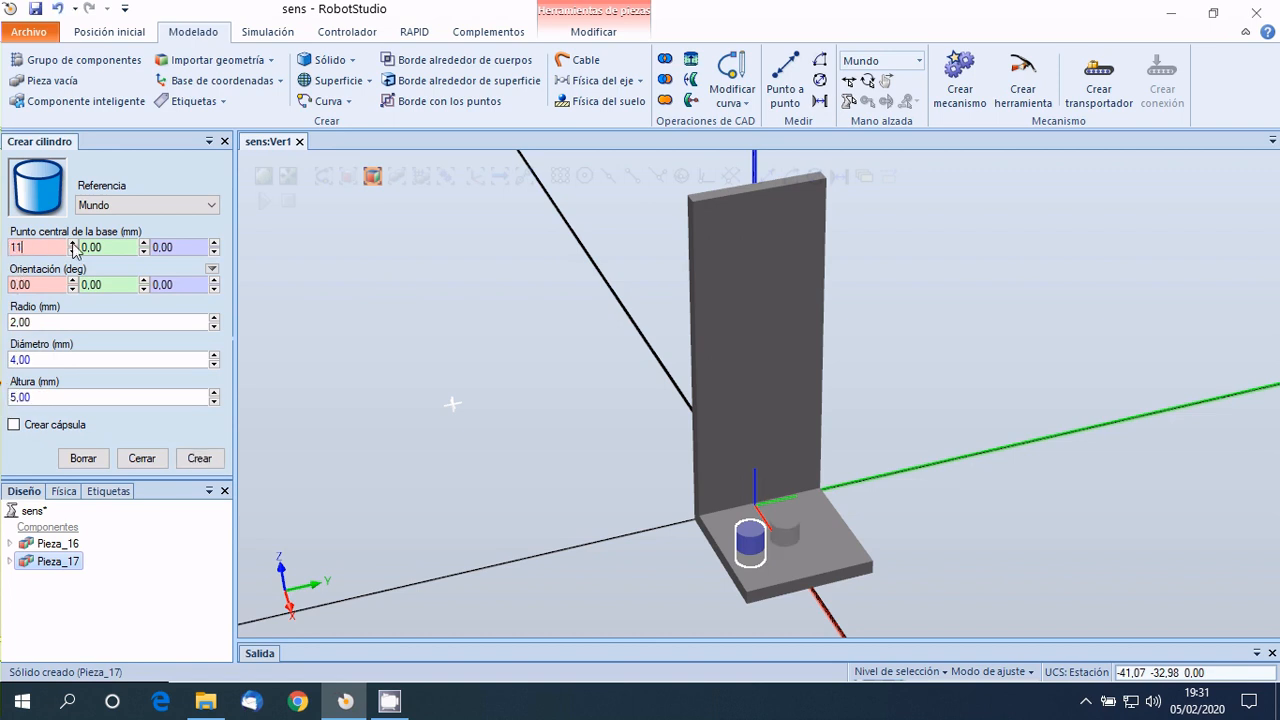
drag(107, 245, 76, 247)
text(5)
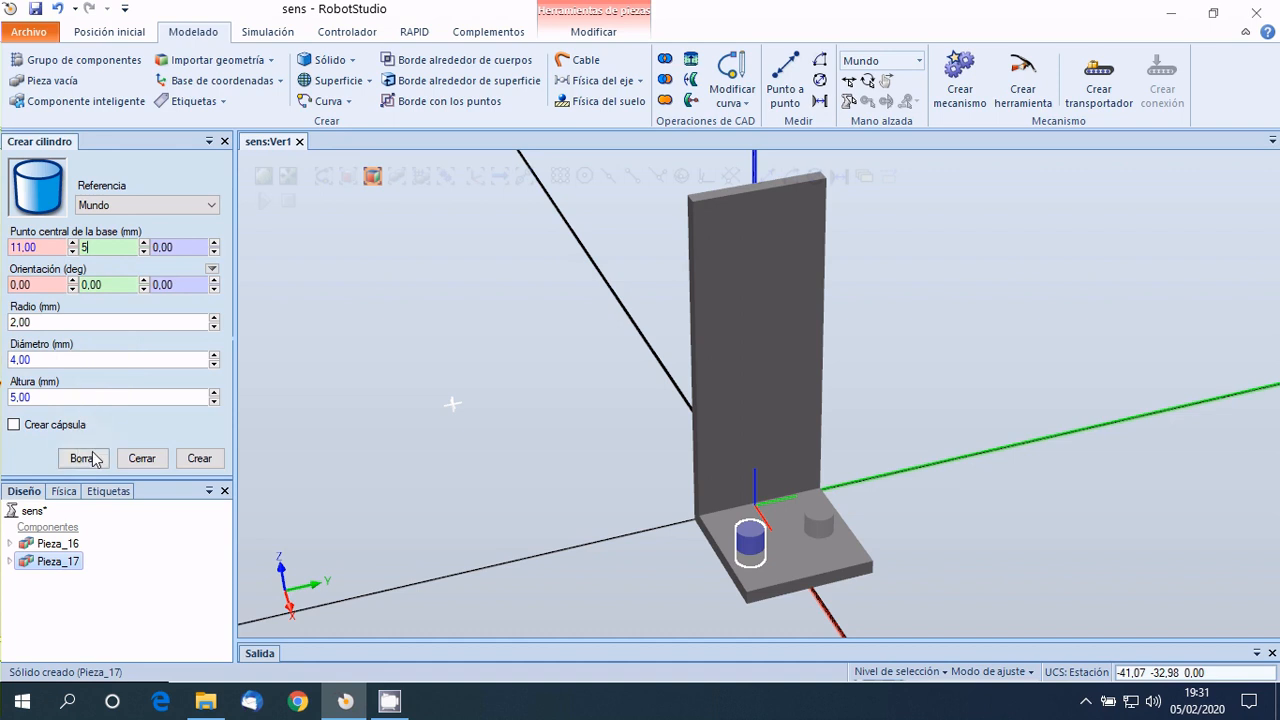
click(197, 461)
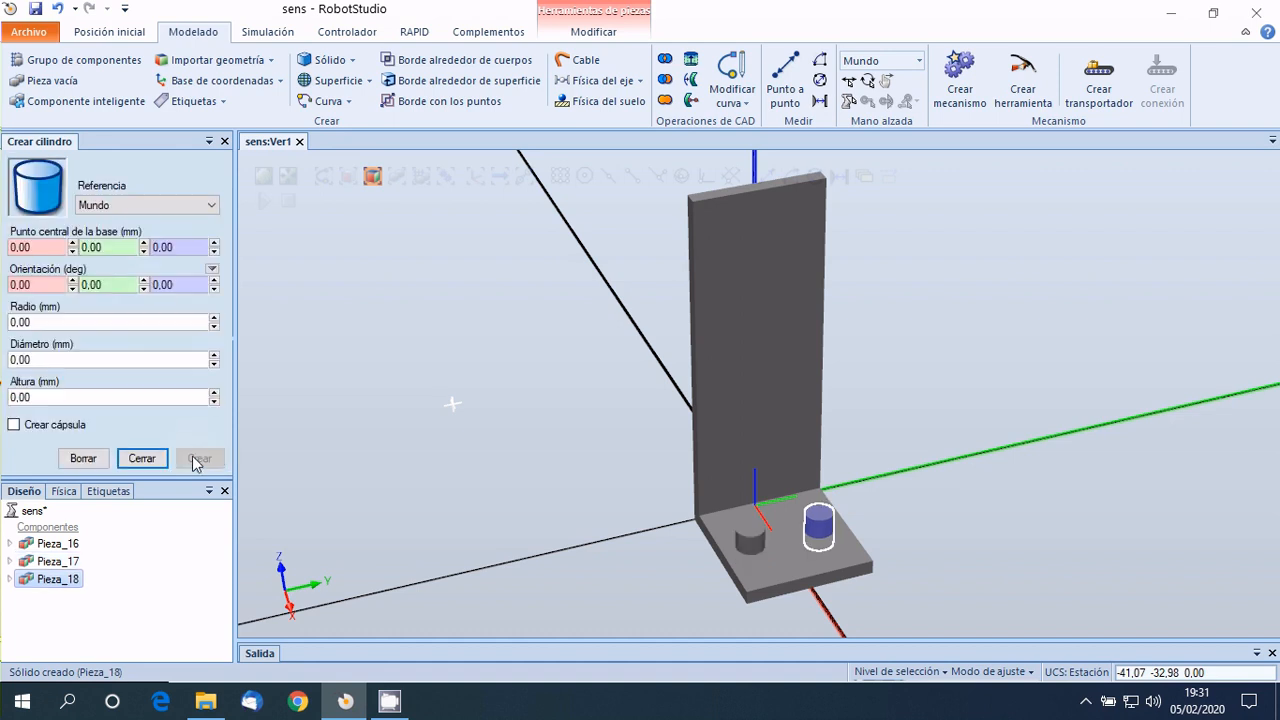
Subtract the cylinder centred at 11, -5, 0 from the L-shaped base without keeping the originals.
click(149, 459)
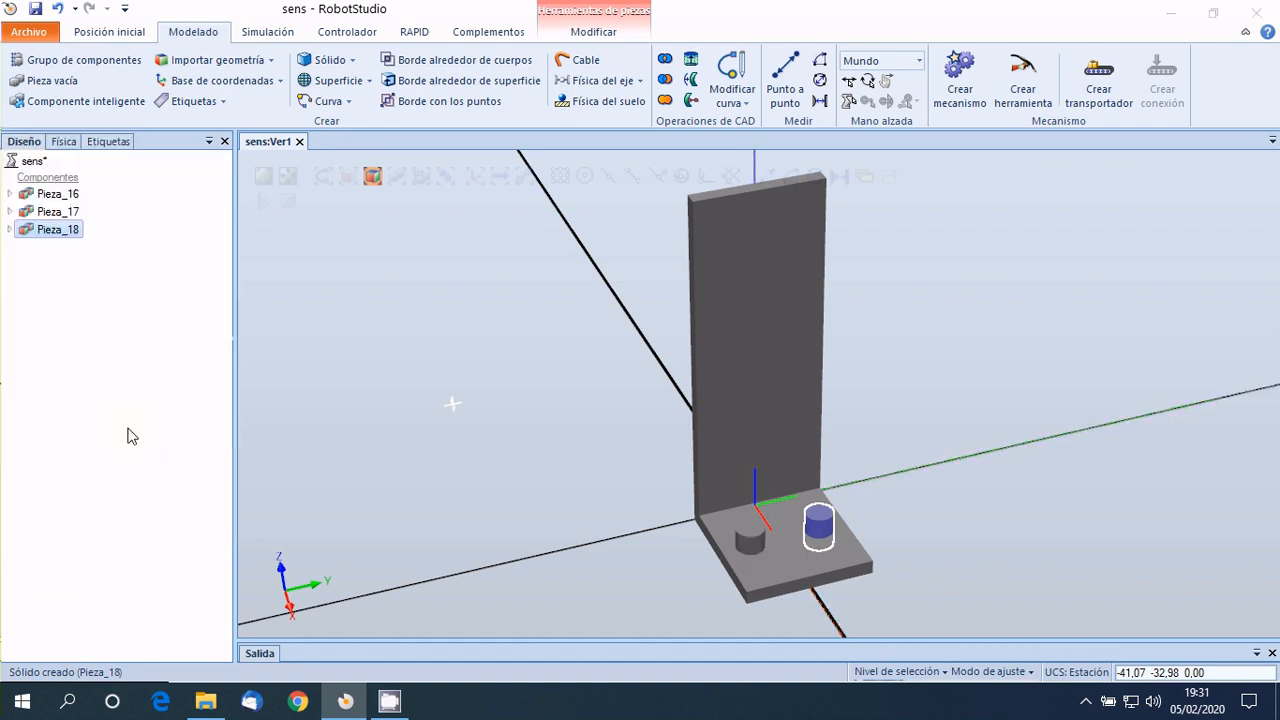
click(37, 314)
click(9, 193)
click(9, 229)
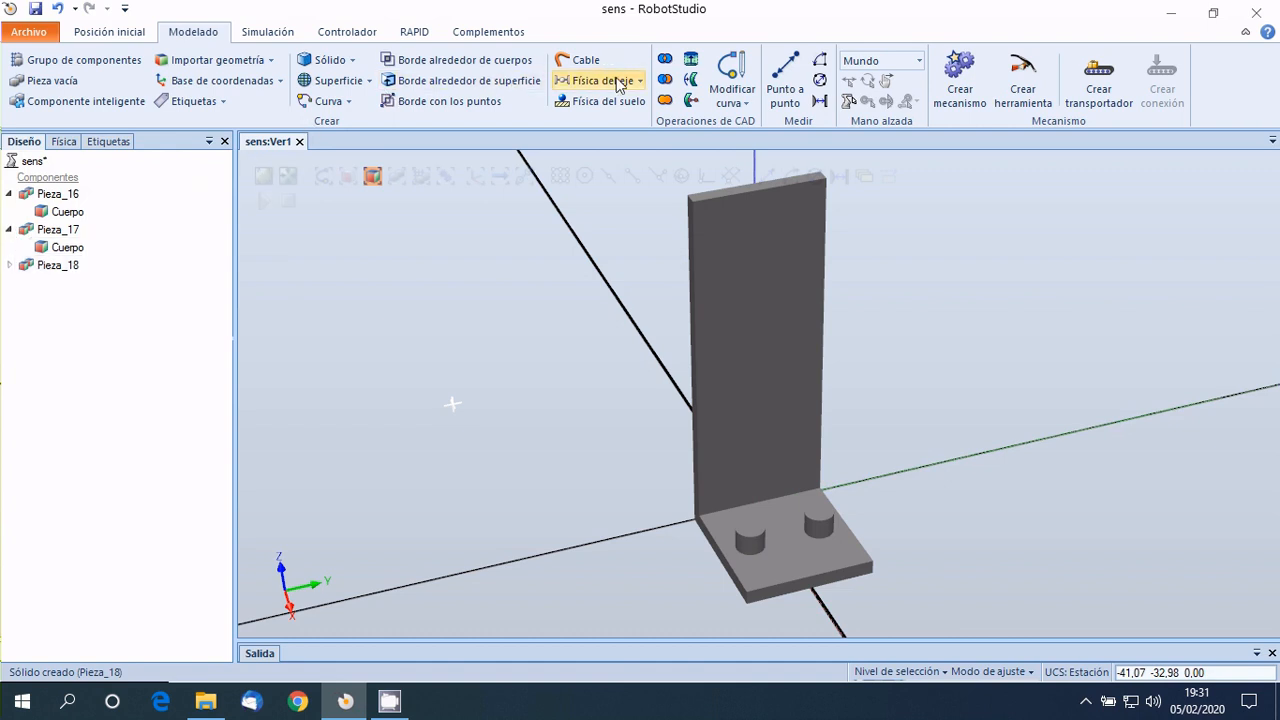
click(665, 80)
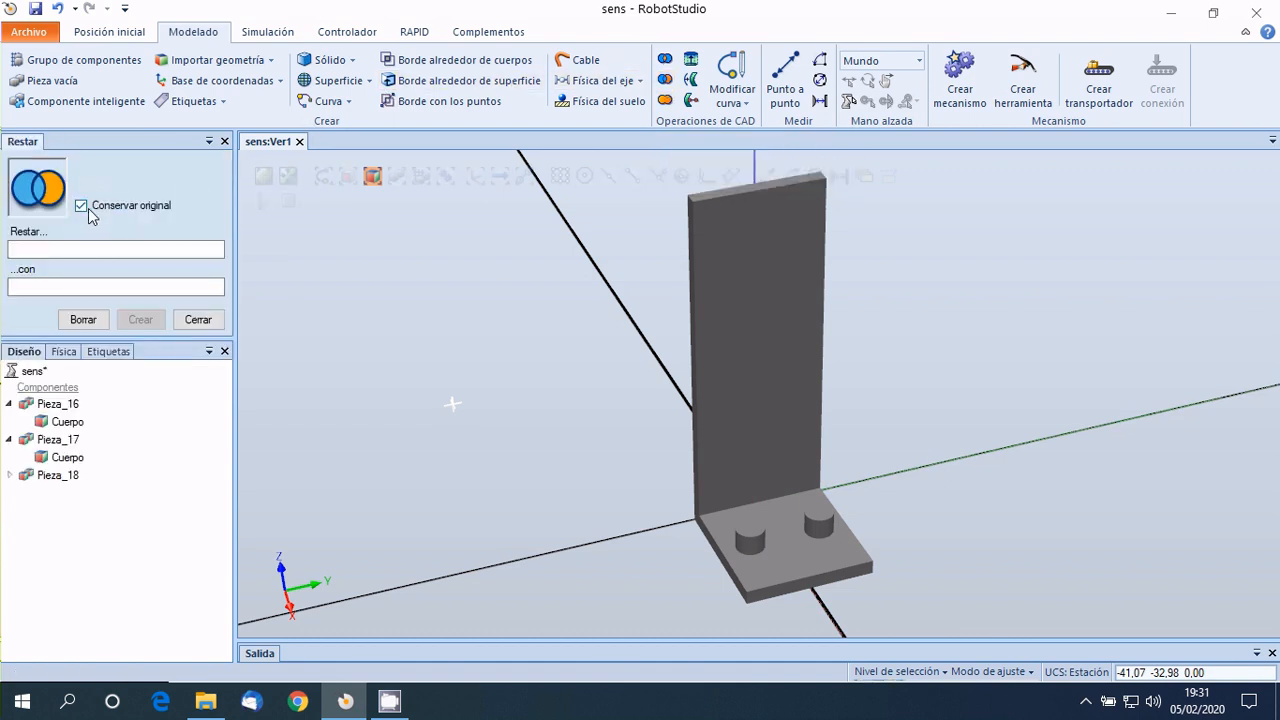
click(81, 206)
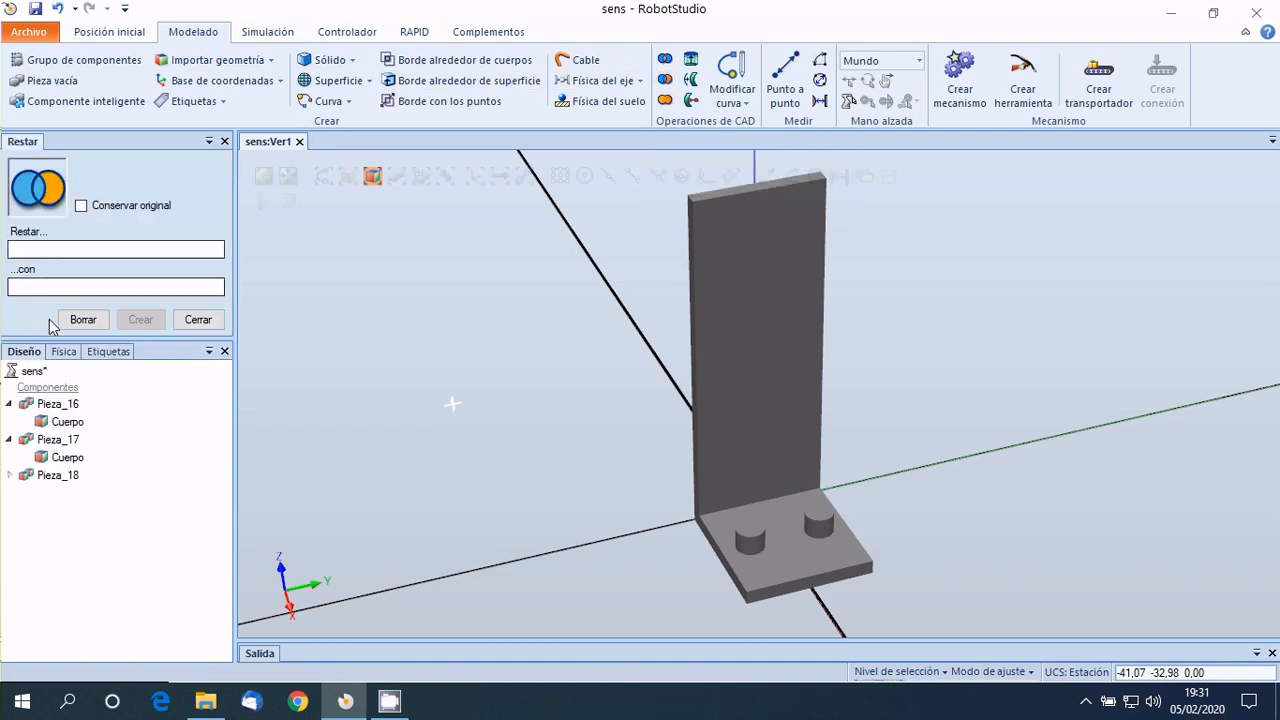
click(62, 424)
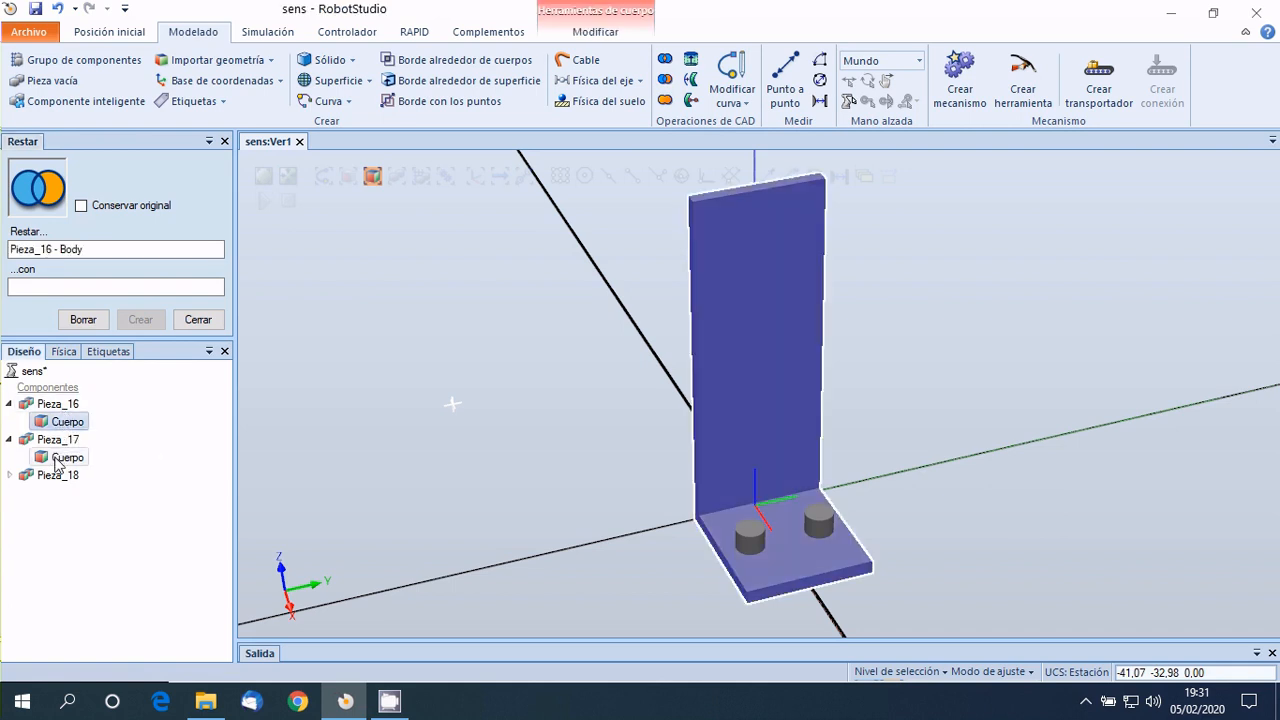
click(62, 458)
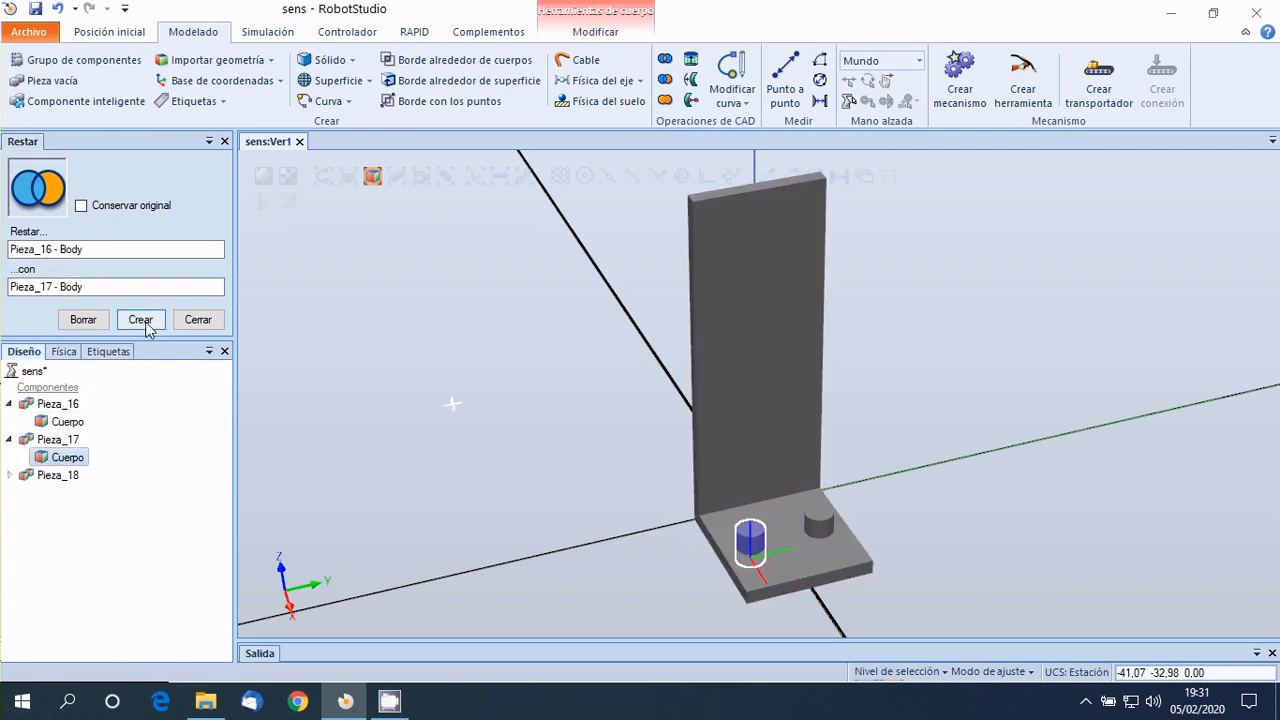
click(141, 320)
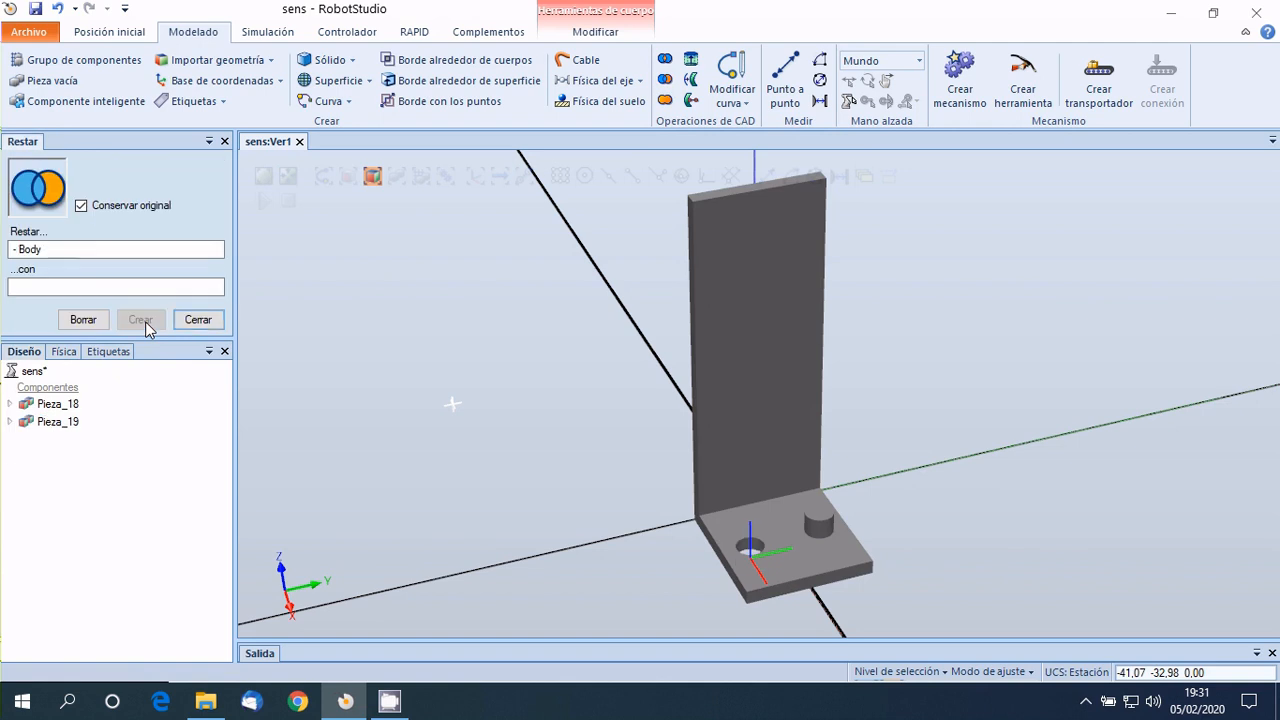
Subtract the remaining cylinder centred at 11, 5, 0 from the base, again without keeping the originals.
click(81, 206)
click(81, 207)
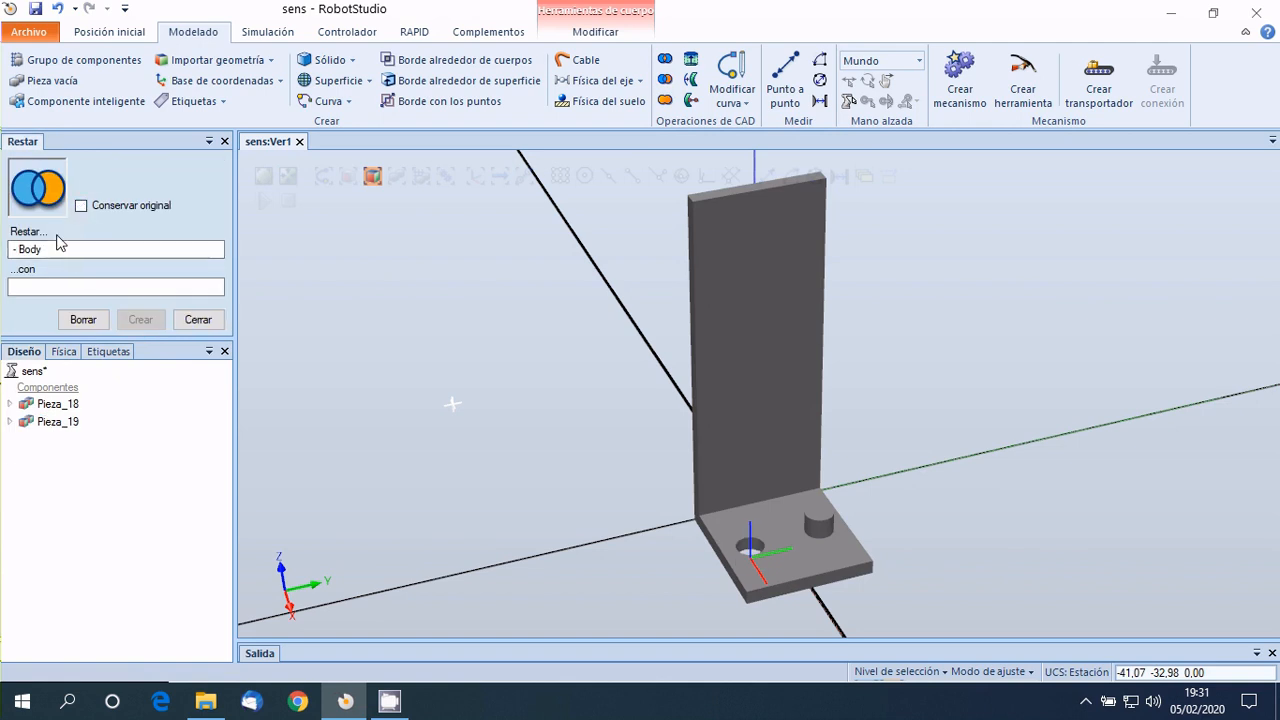
click(57, 249)
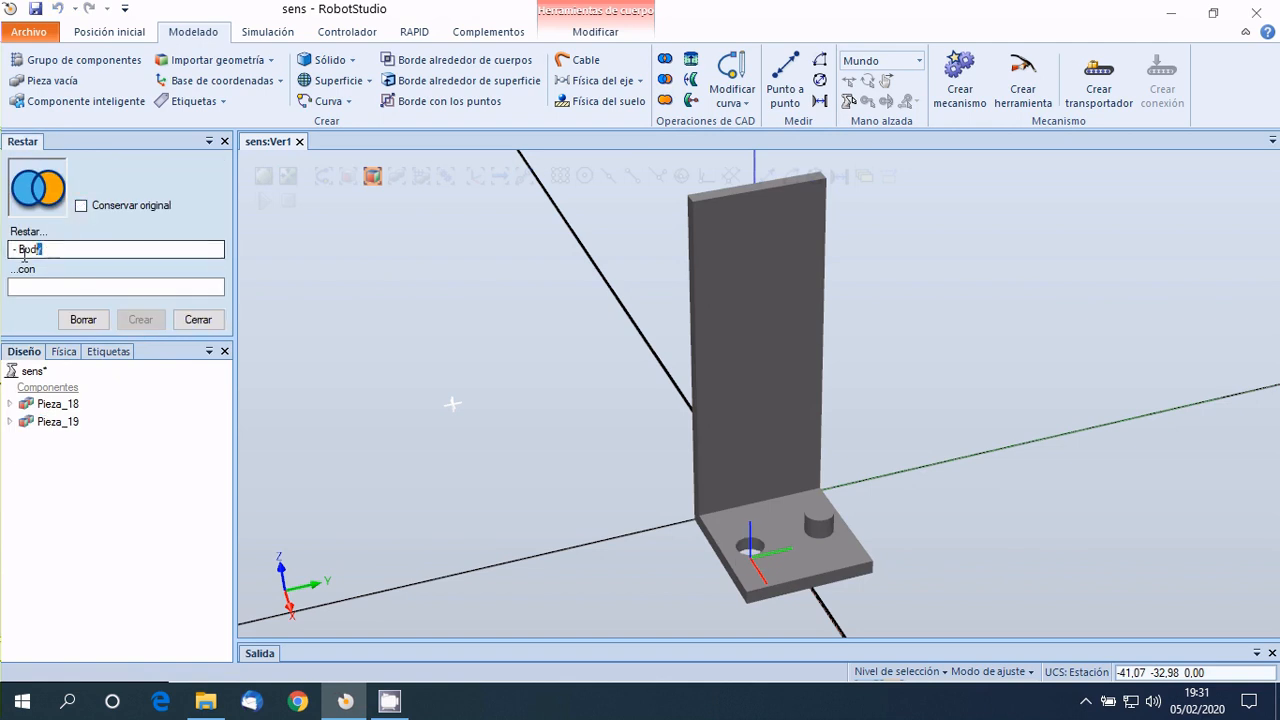
click(8, 423)
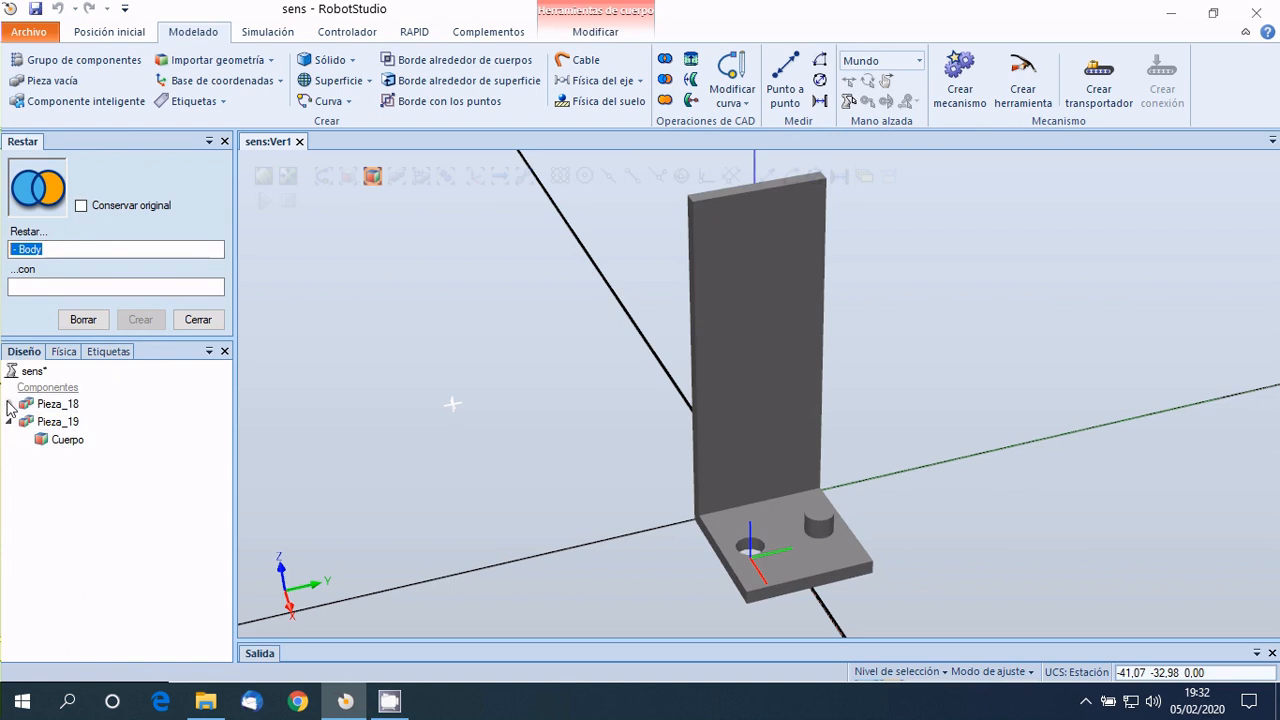
click(8, 404)
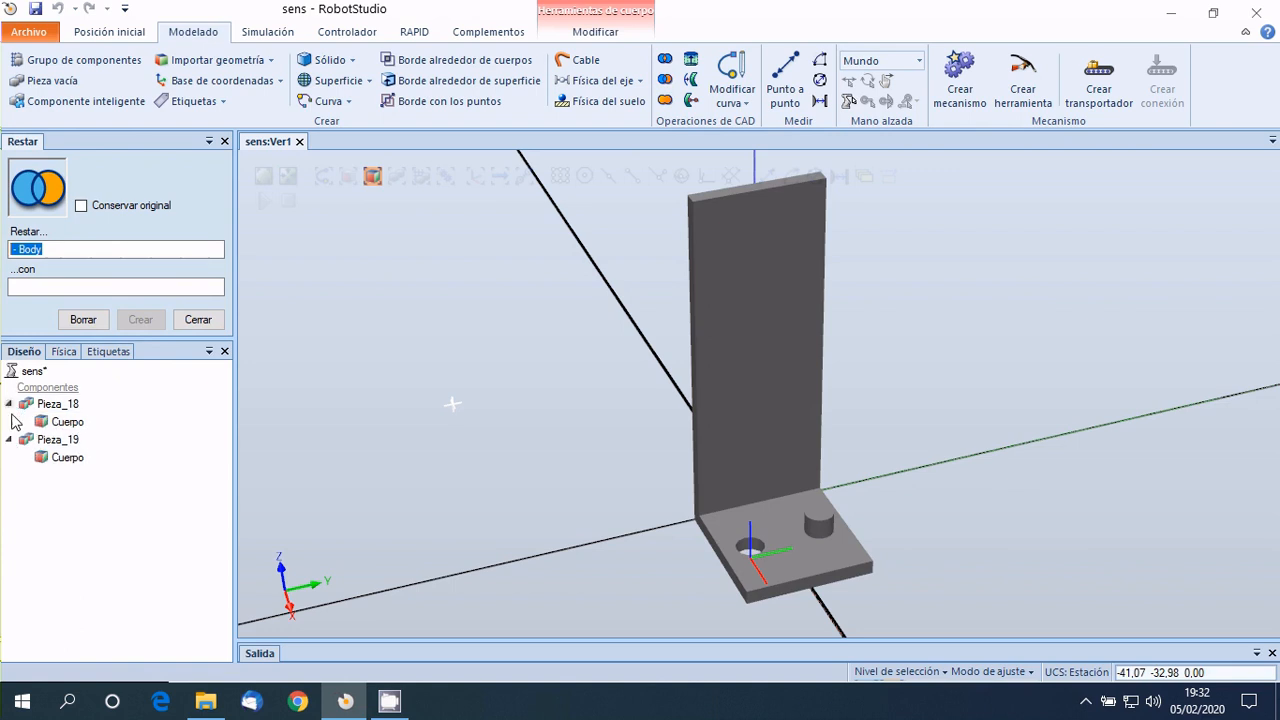
click(64, 460)
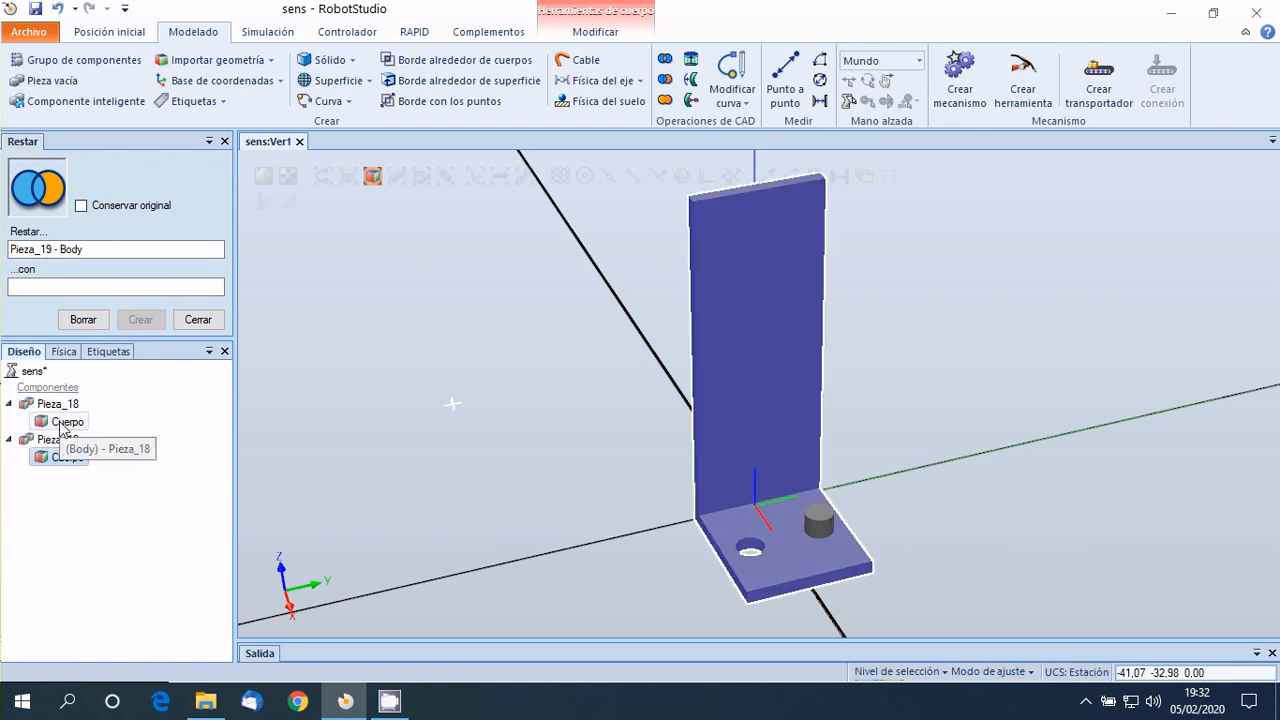
click(62, 424)
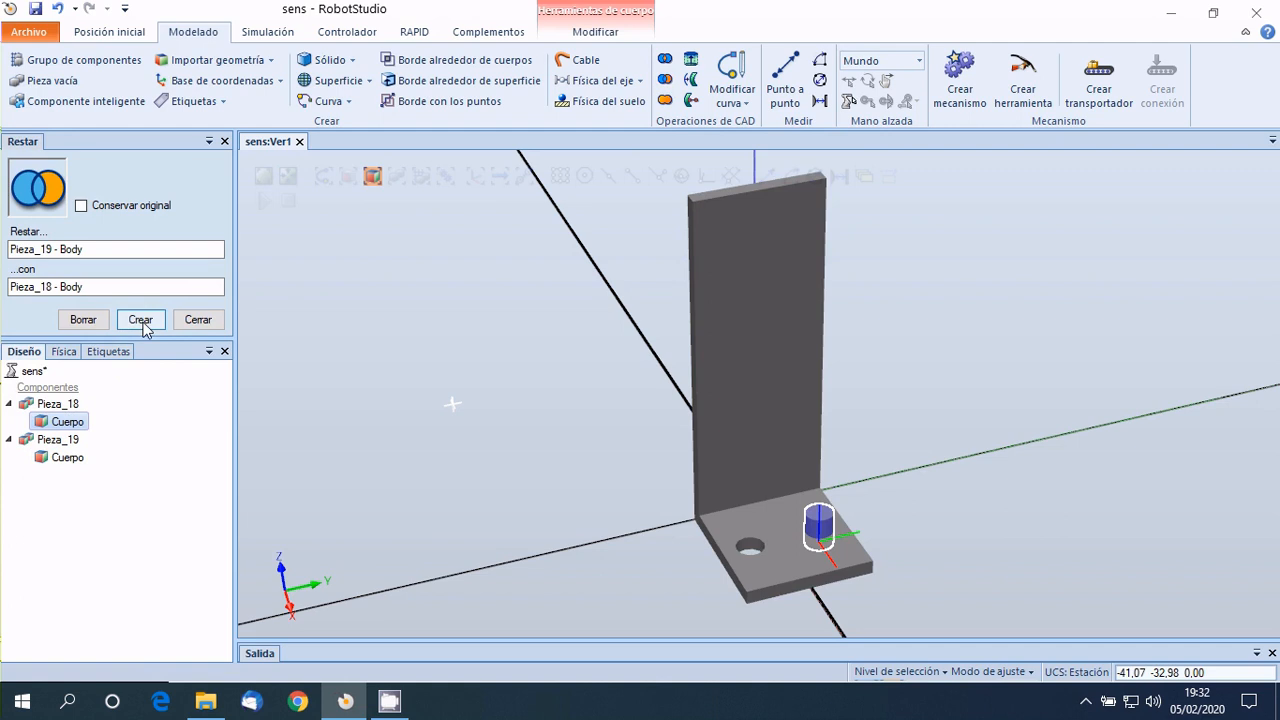
click(141, 320)
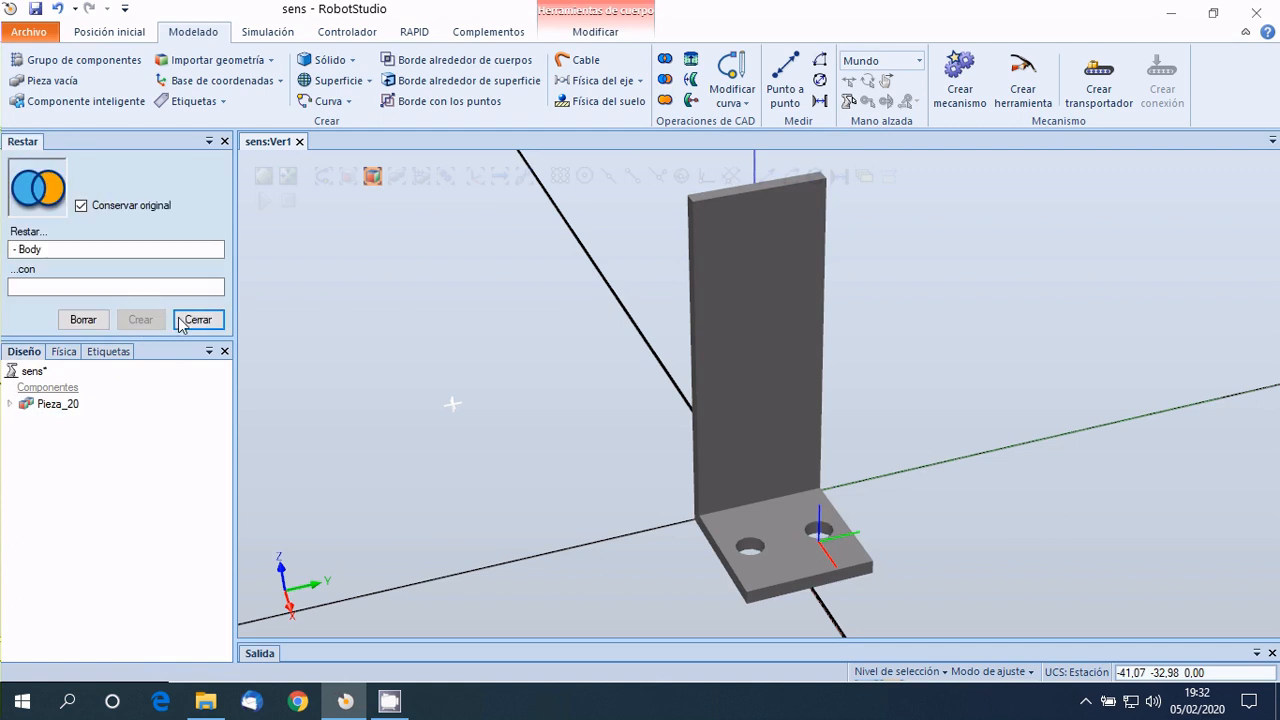
click(198, 319)
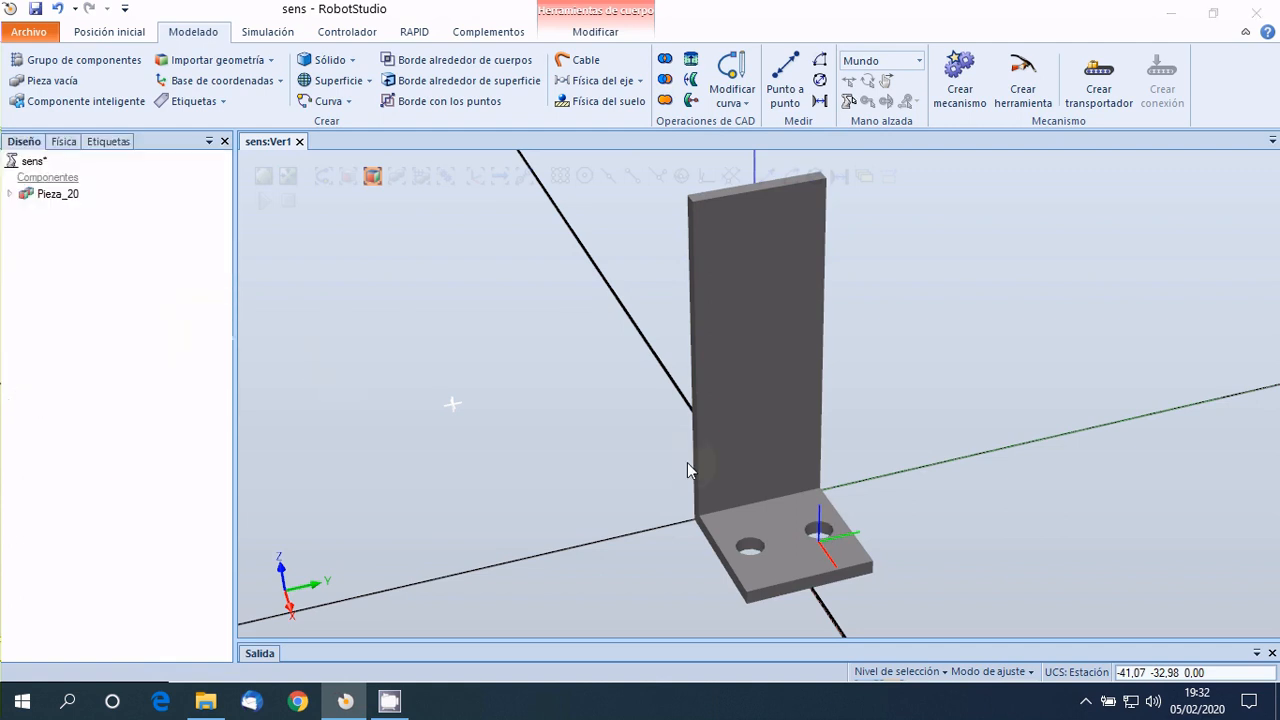
Rename the drilled L-shaped part as Cos.
ctrl+shift+drag(688, 463, 764, 440)
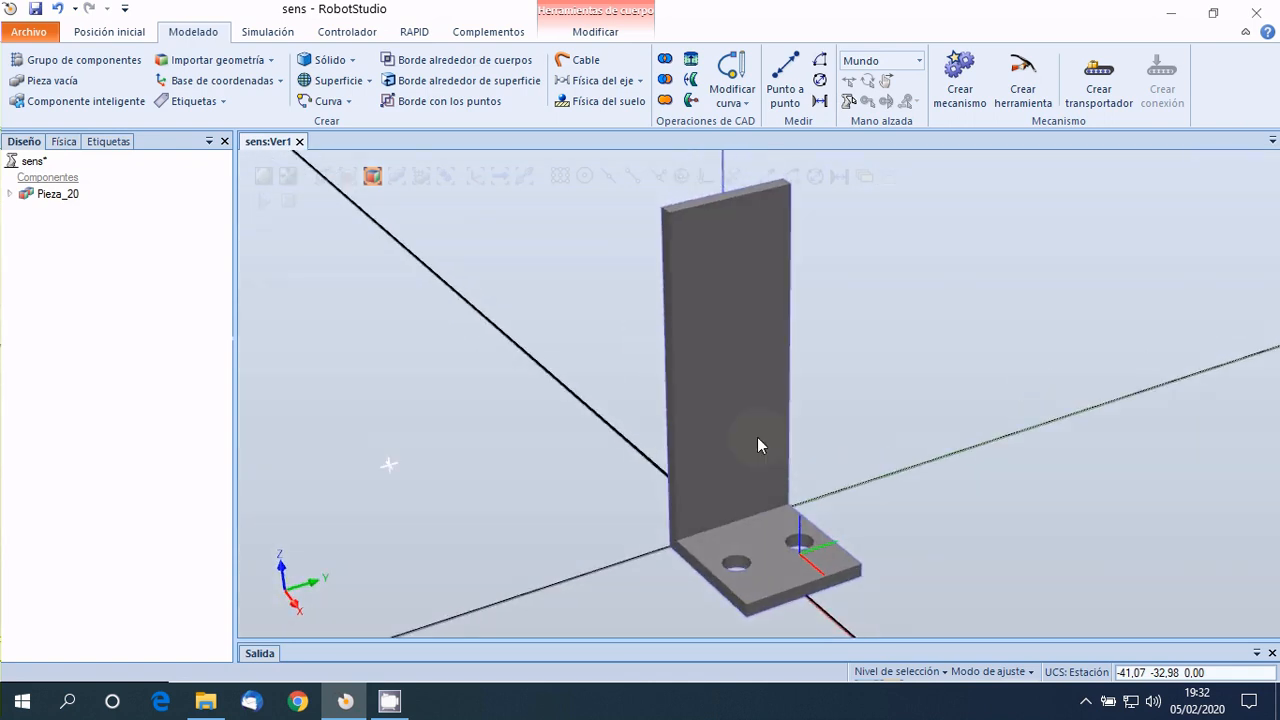
scroll(755, 436, down, 1)
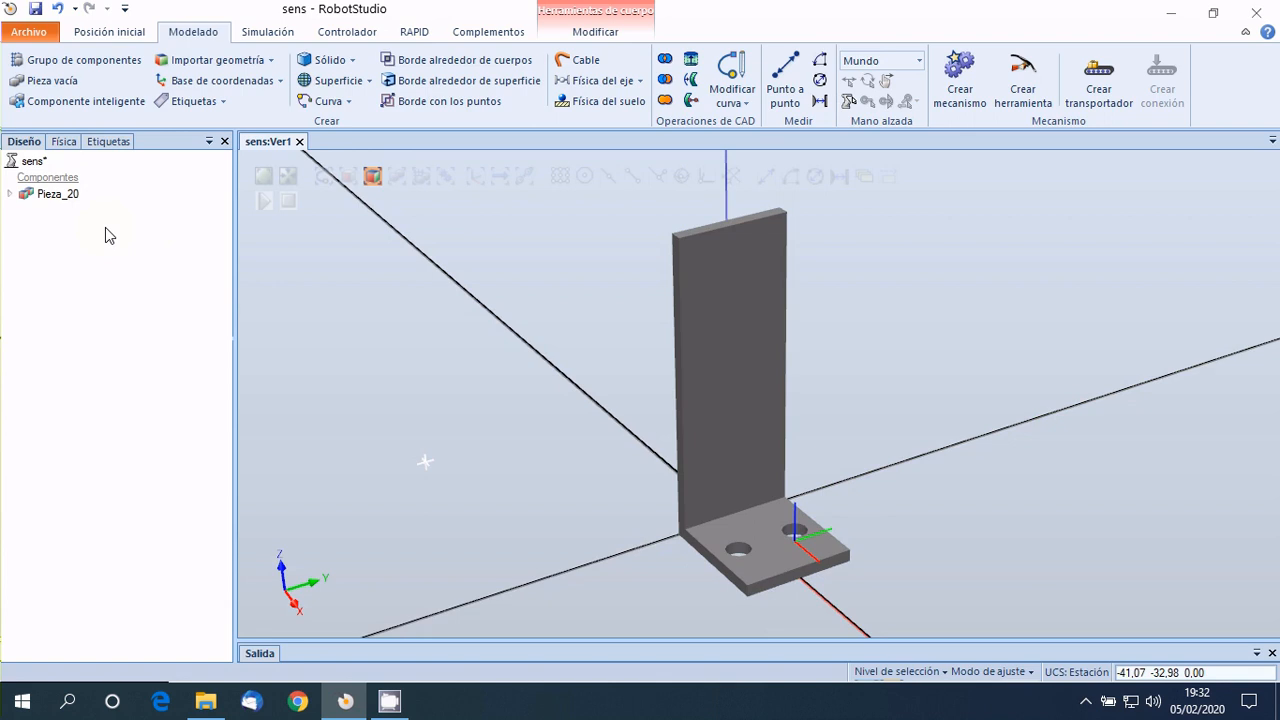
click(111, 259)
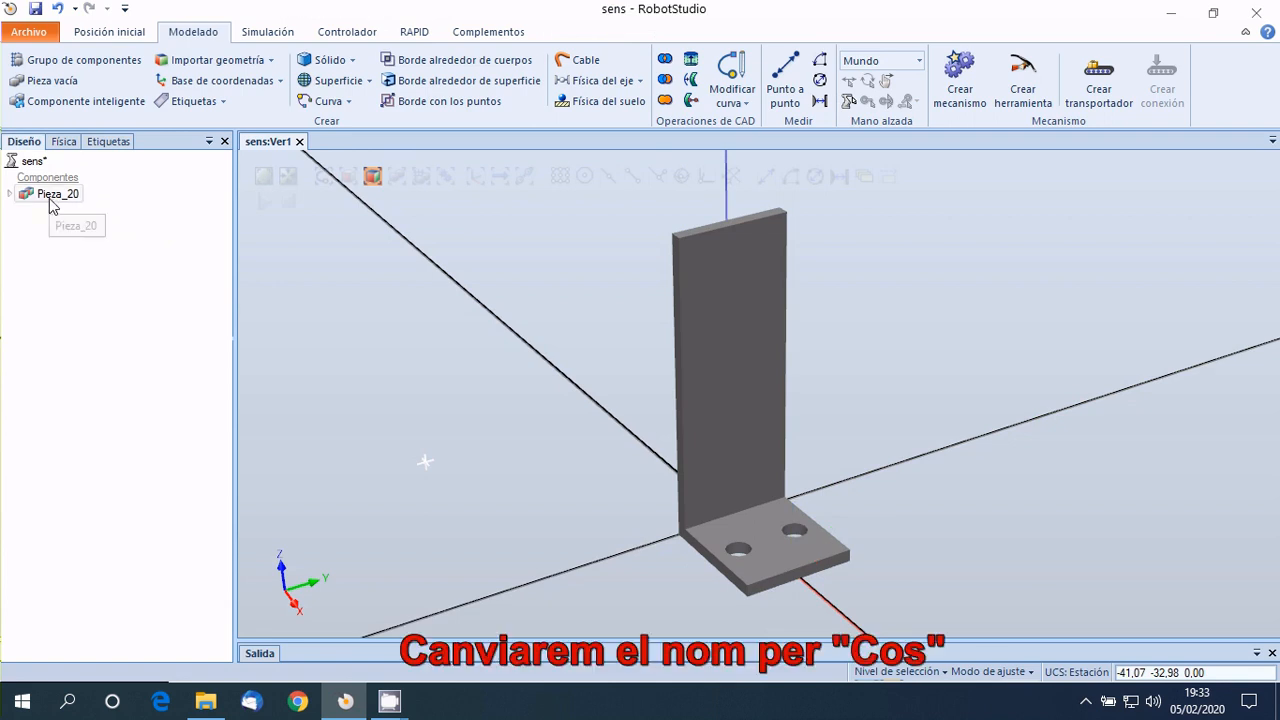
click(10, 194)
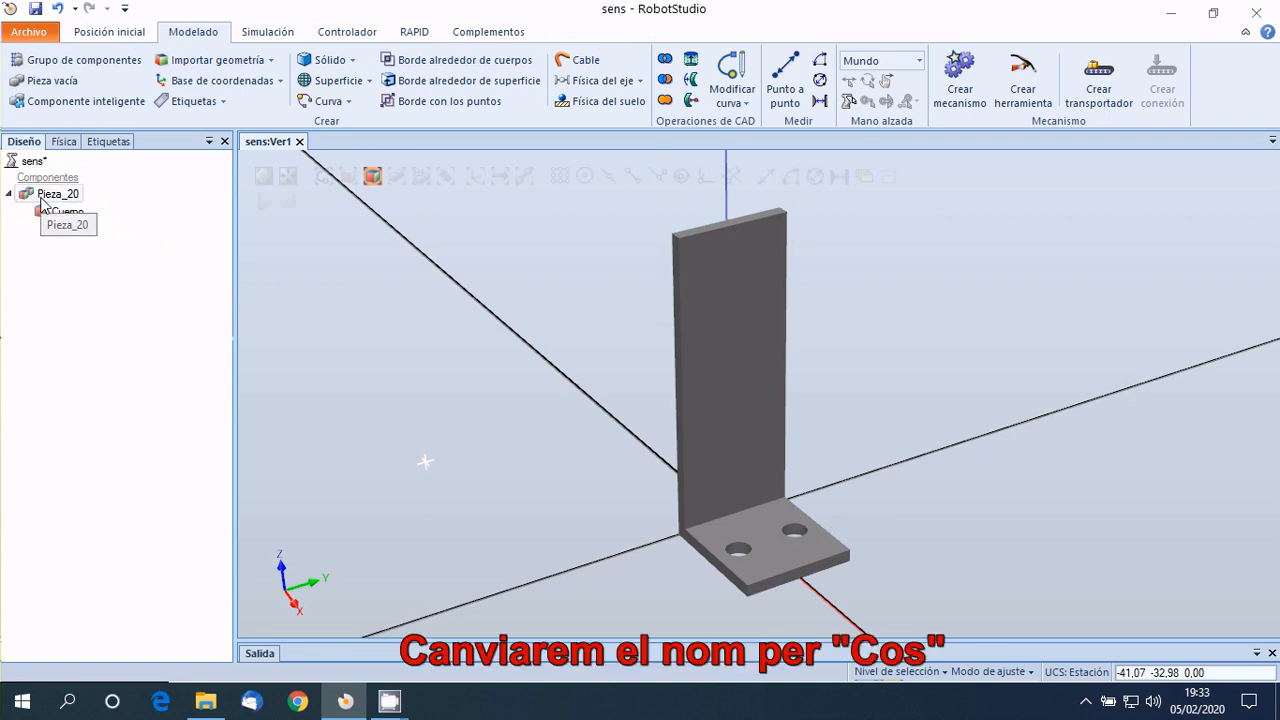
click(42, 203)
click(42, 203)
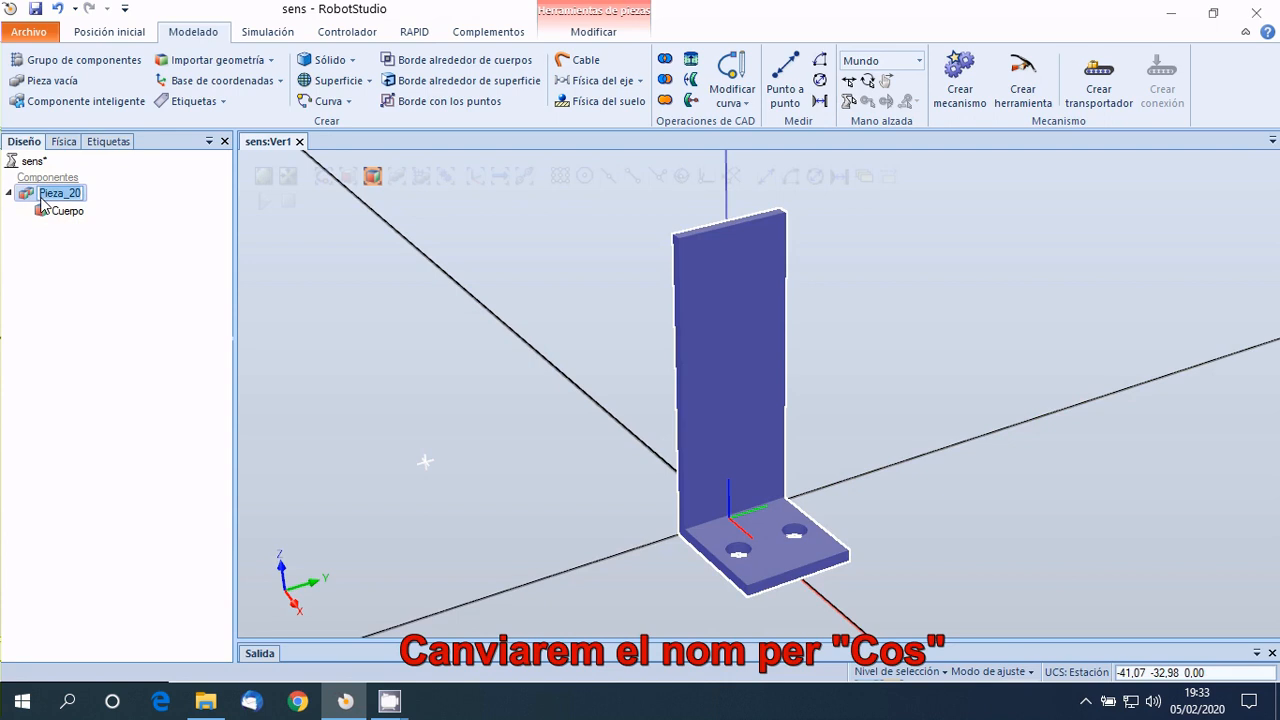
text(C)
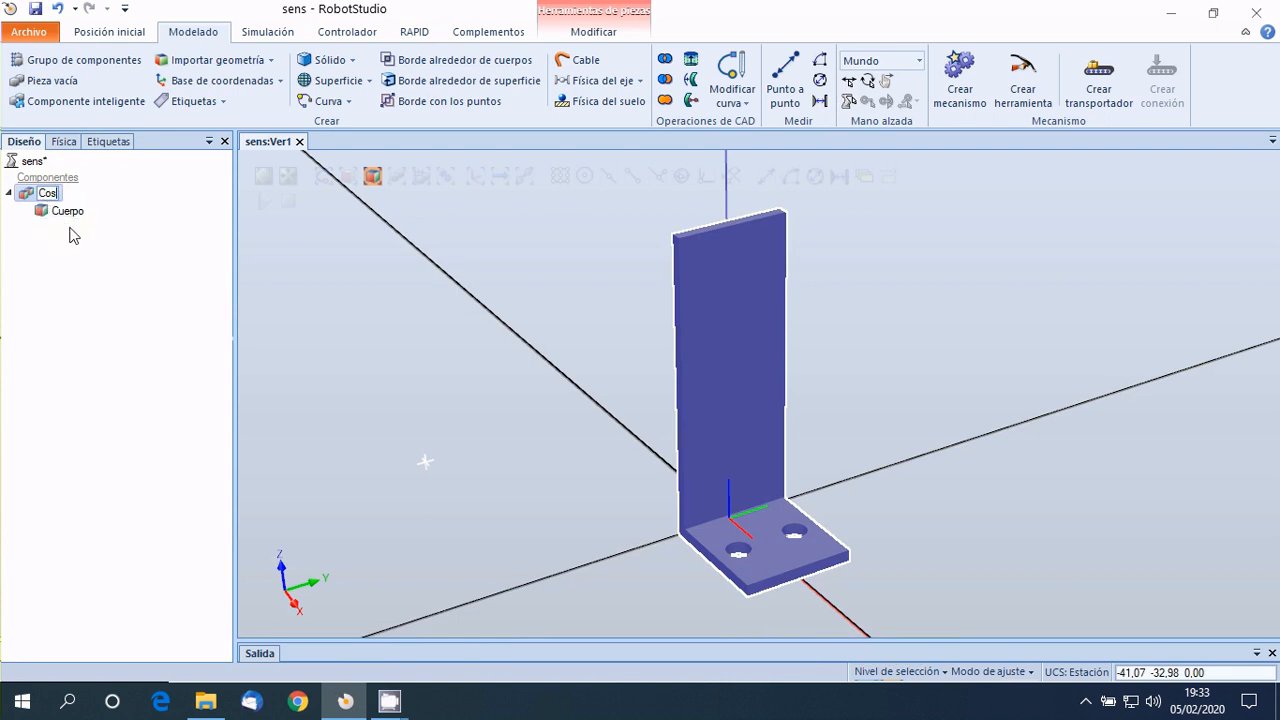
text(os)
click(70, 235)
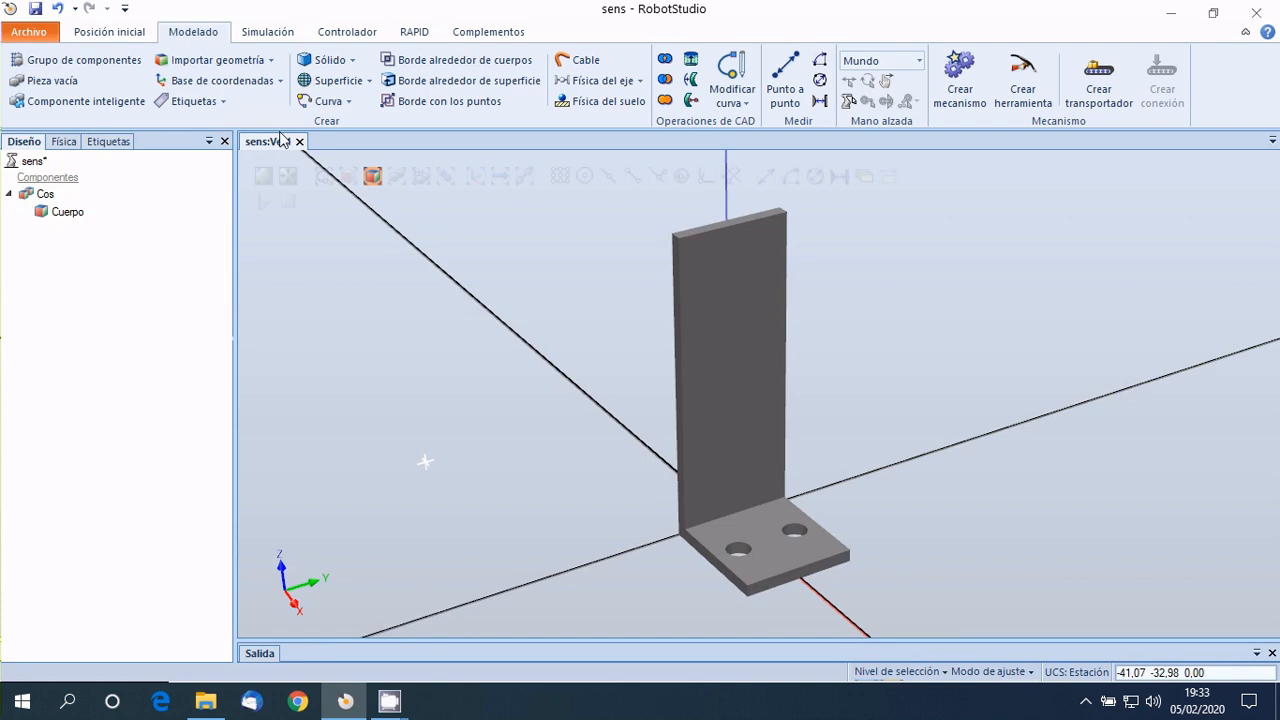
Define a new box solid for the sensor head, 25 mm long, 18 mm wide and 30 mm high.
click(330, 60)
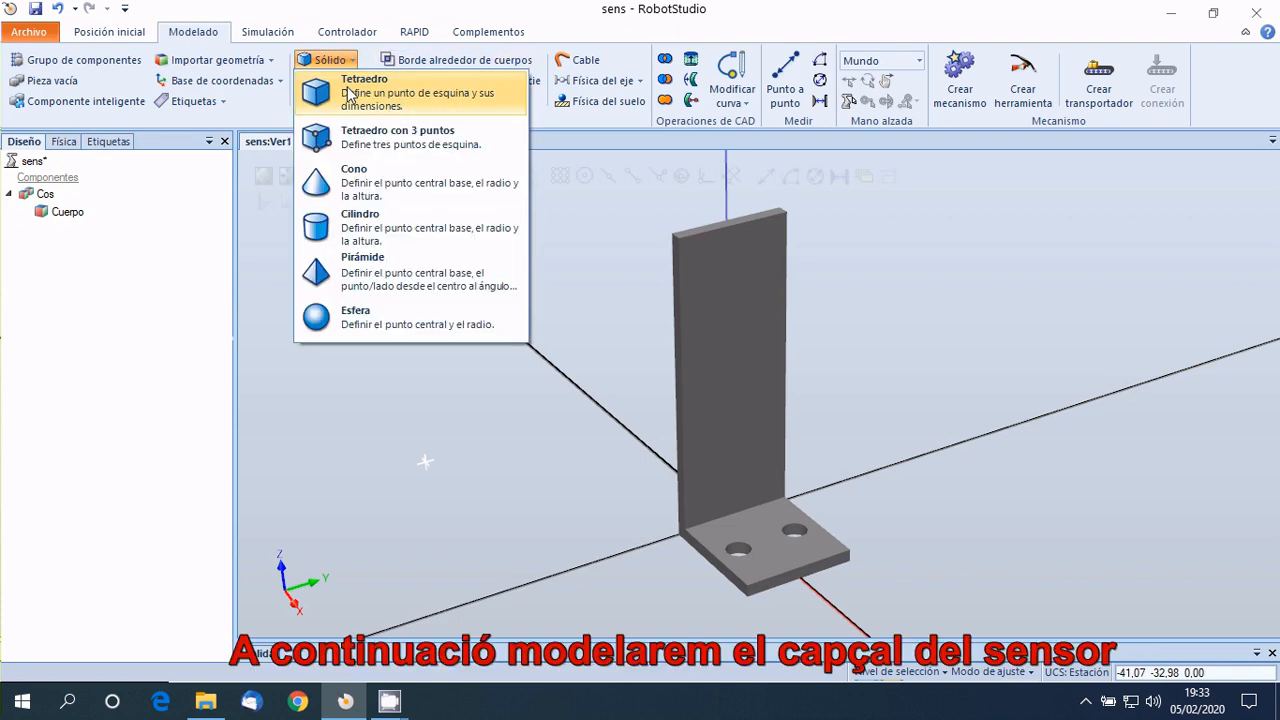
click(350, 90)
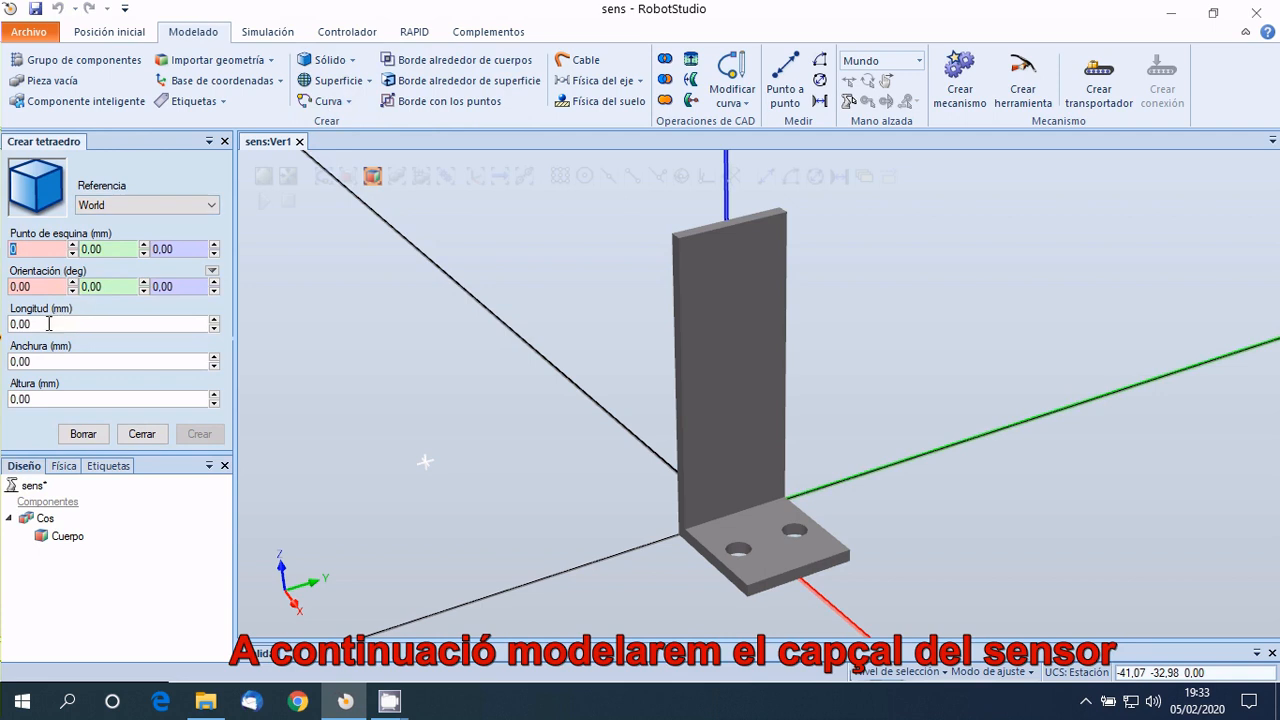
click(49, 323)
text(25)
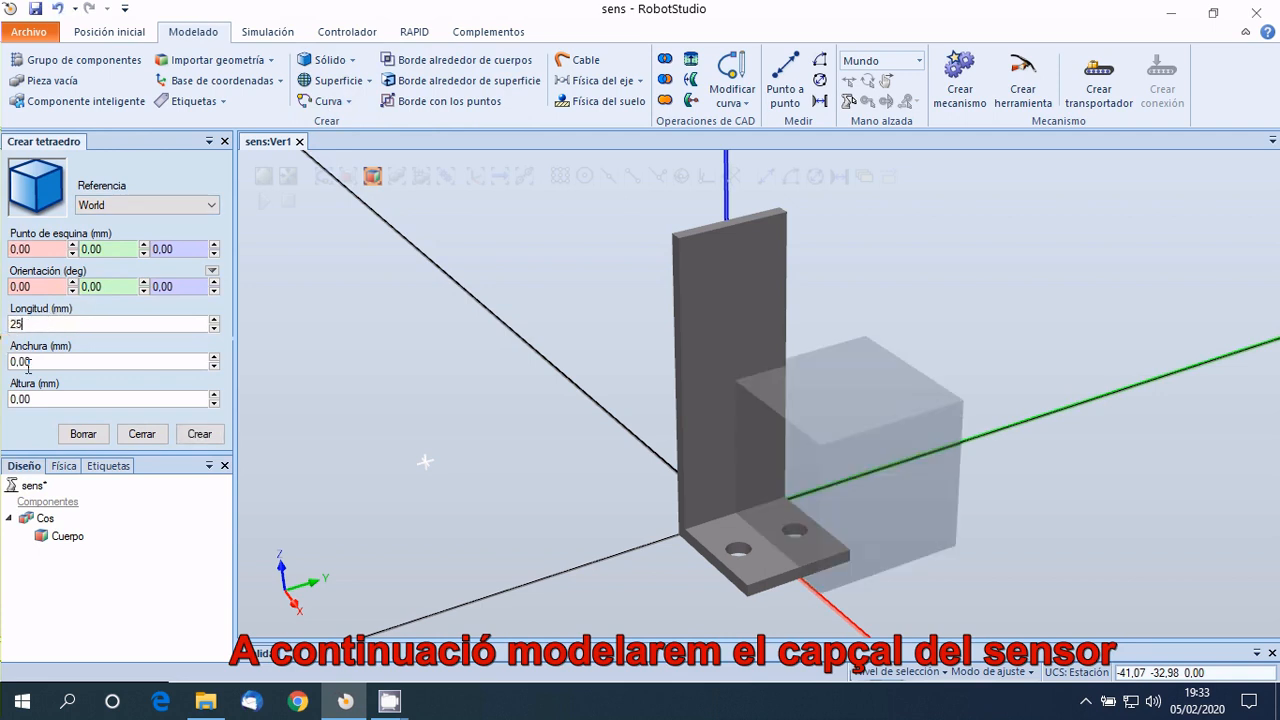
click(5, 361)
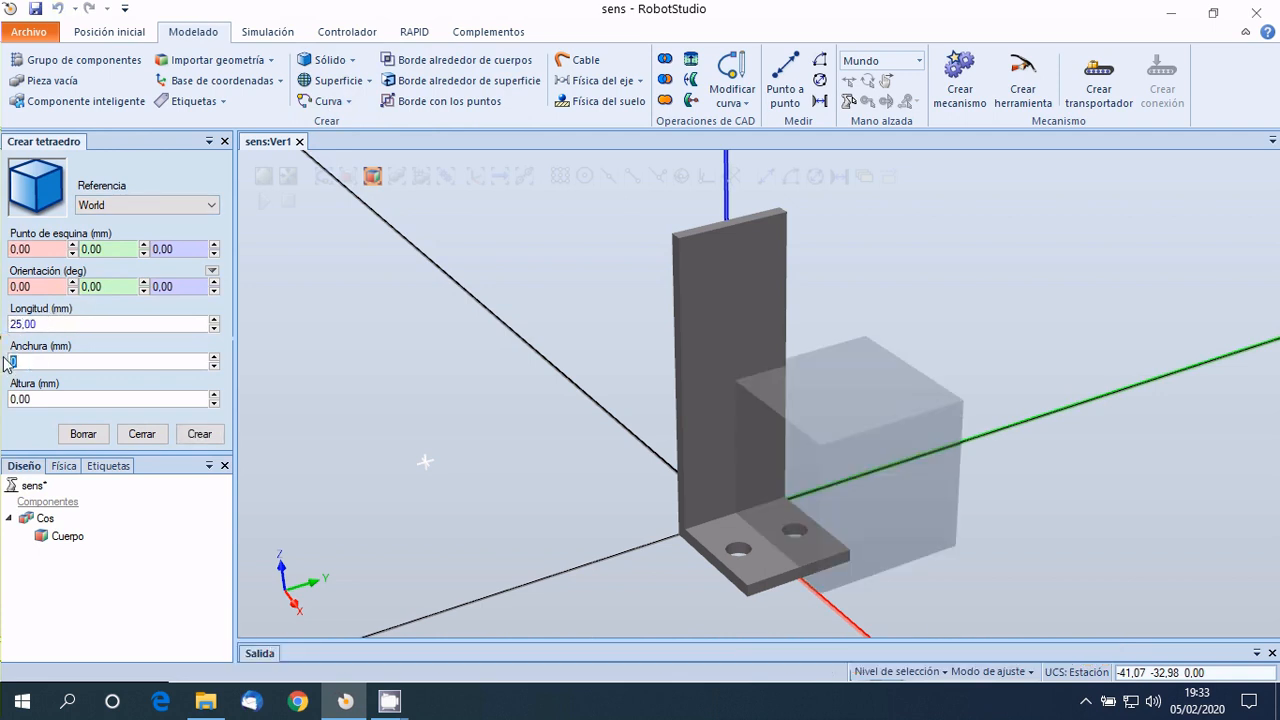
text(18)
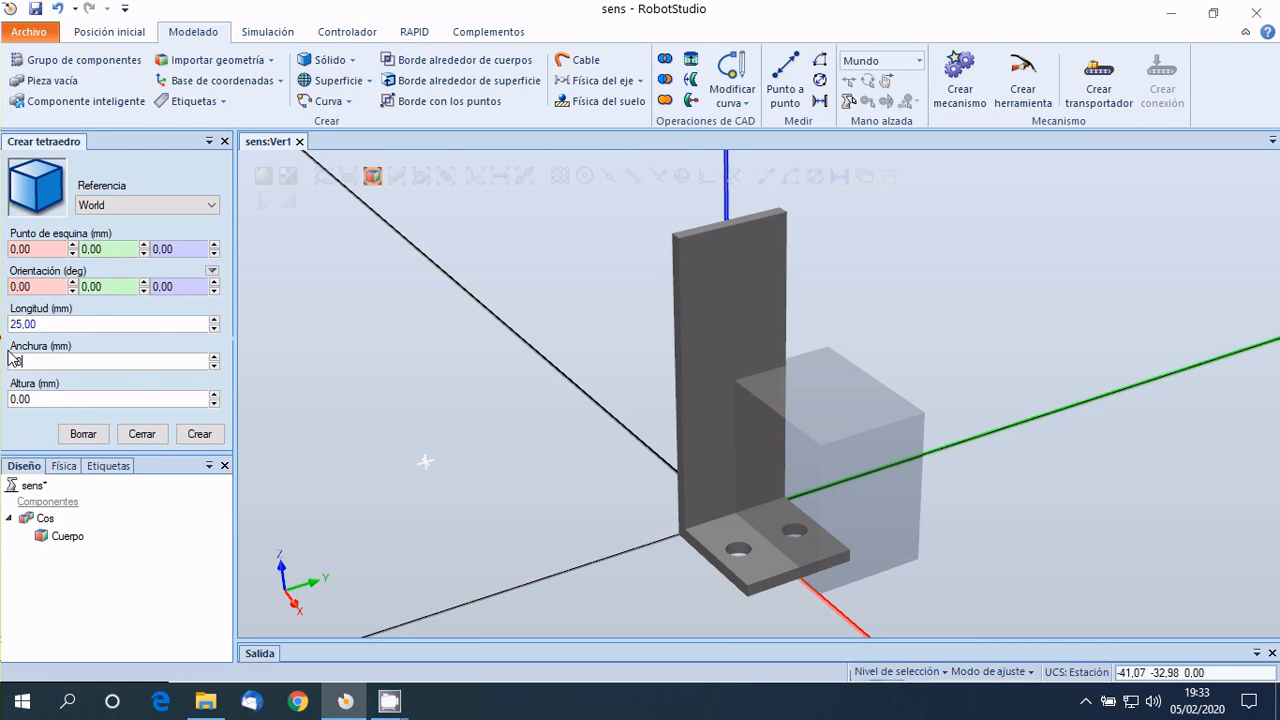
click(6, 400)
text(30)
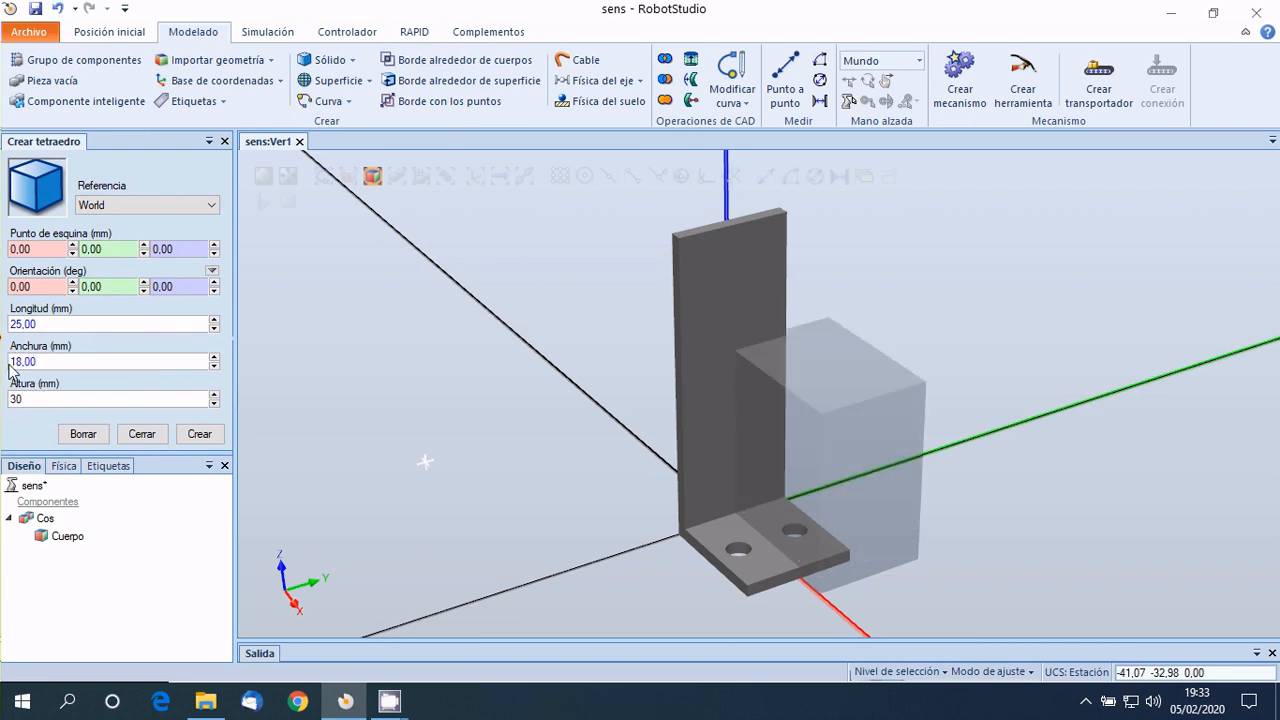
Set the sensor head box's corner point to 2, -9, 20 and create the solid.
click(33, 249)
text(2)
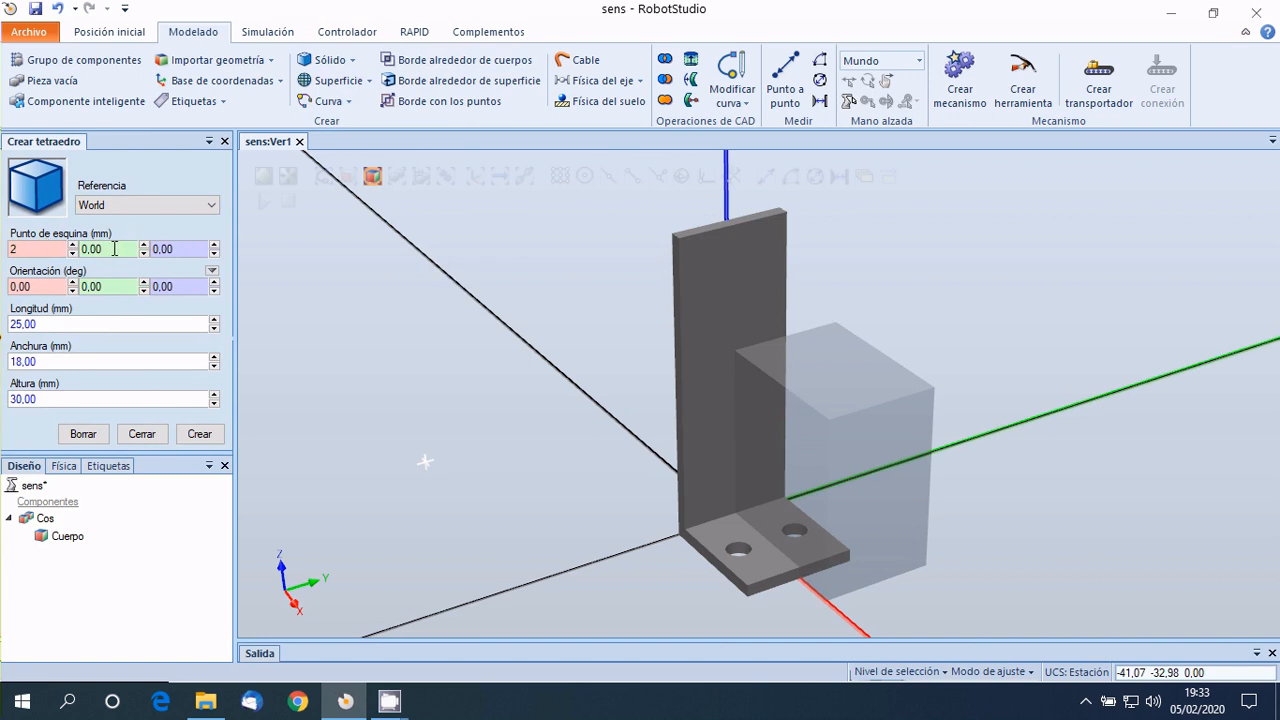
key(Tab)
text(-9)
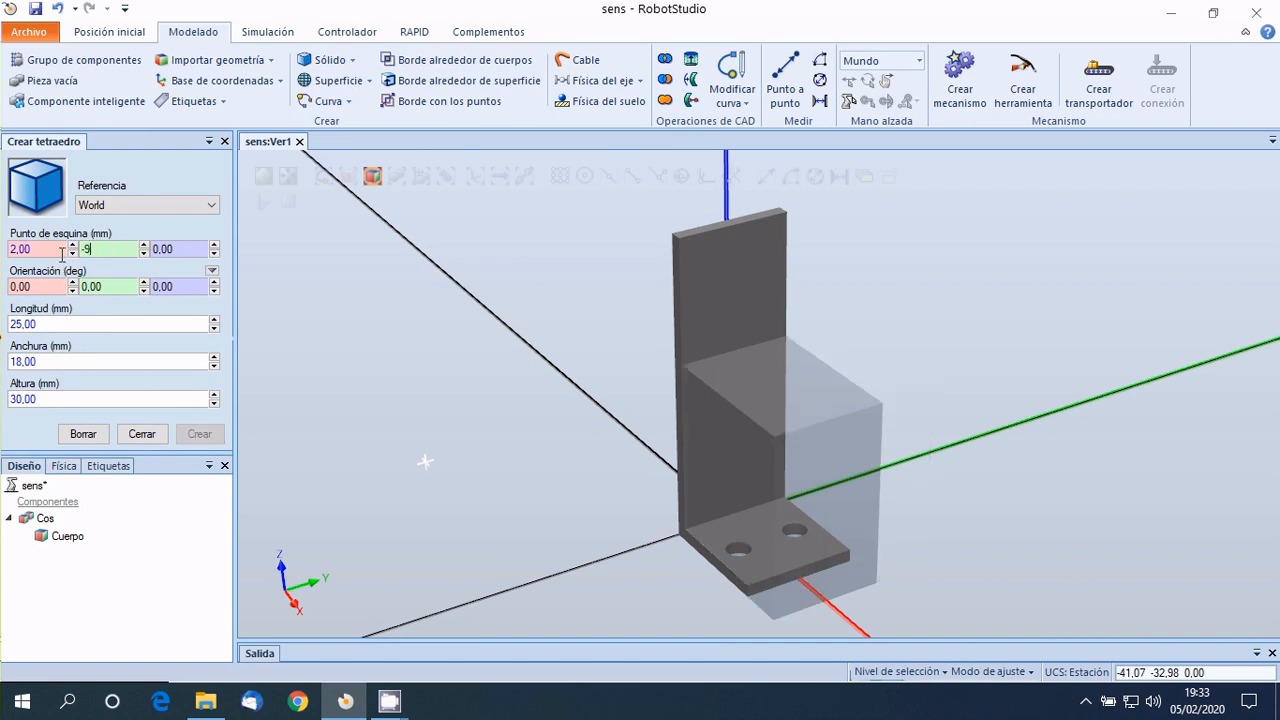
key(Tab)
text(0)
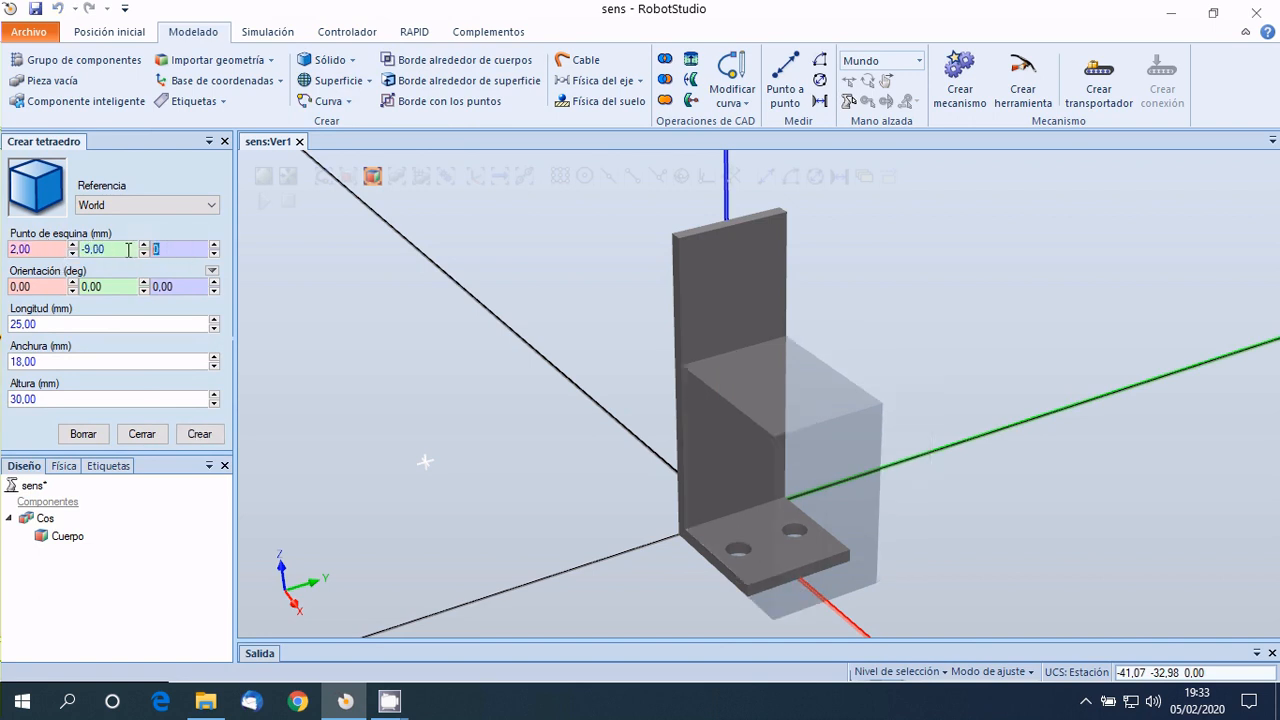
text(30)
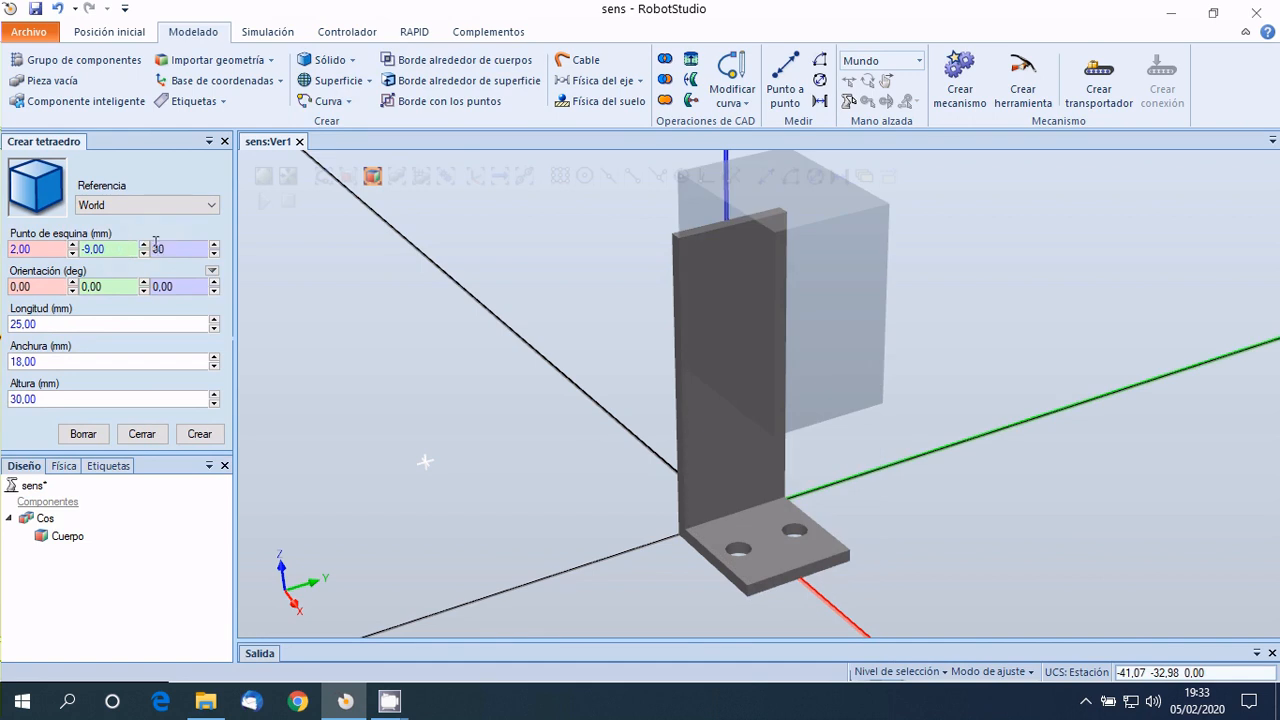
text(20)
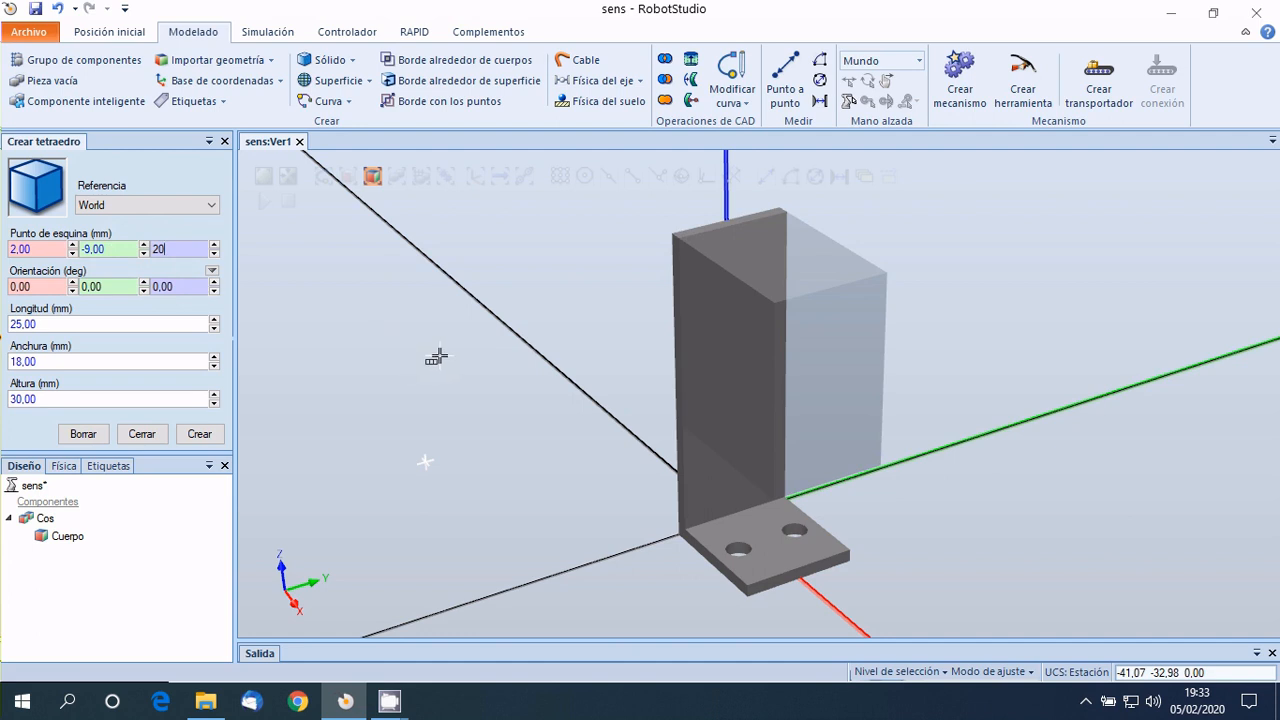
mouse_move(437, 357)
ctrl+shift+mouse_down()
mouse_move(505, 327)
mouse_move(432, 350)
ctrl+shift+mouse_up()
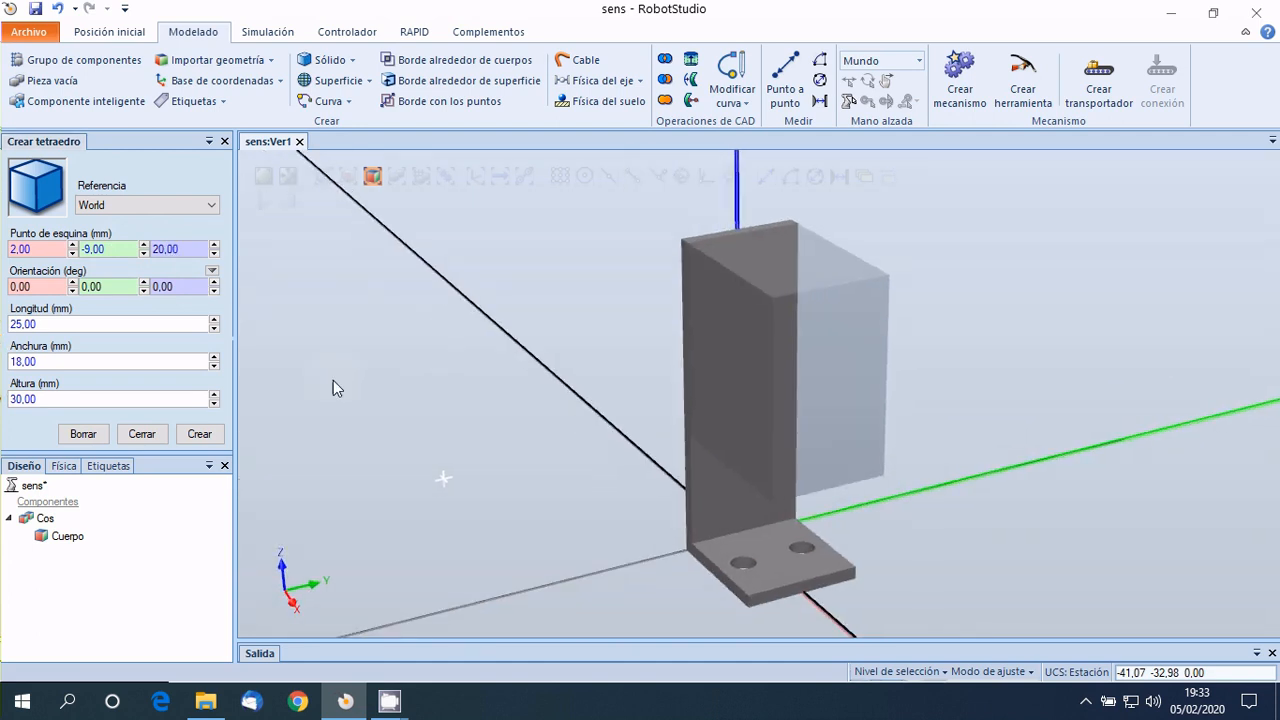
click(199, 435)
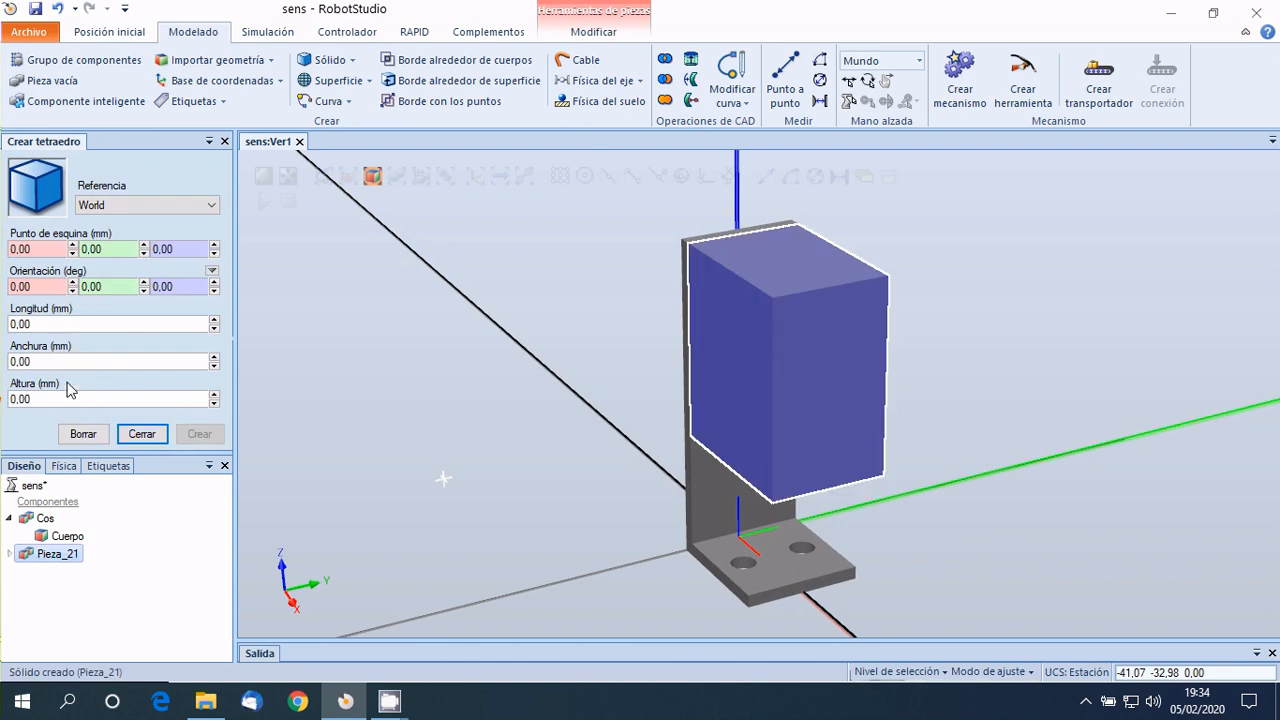
click(141, 434)
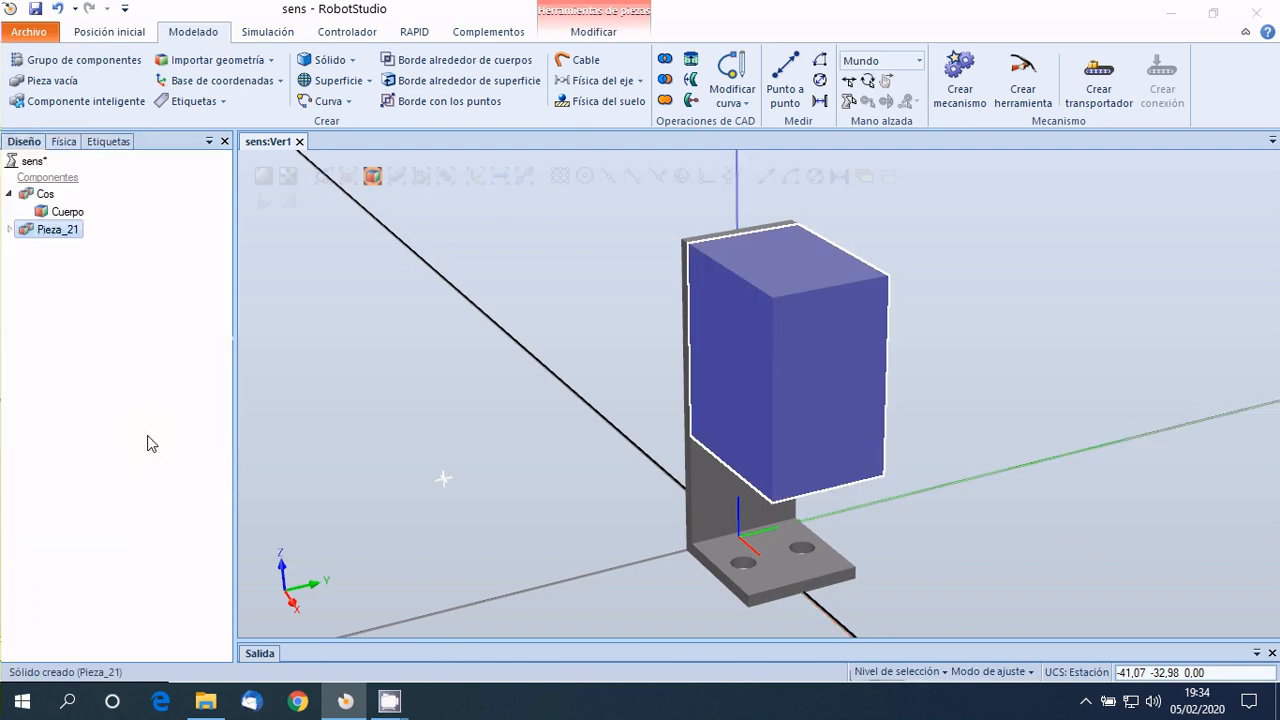
Recolour the sensor head box with the basic blue of RGB 0, 128, 192.
right_click(40, 234)
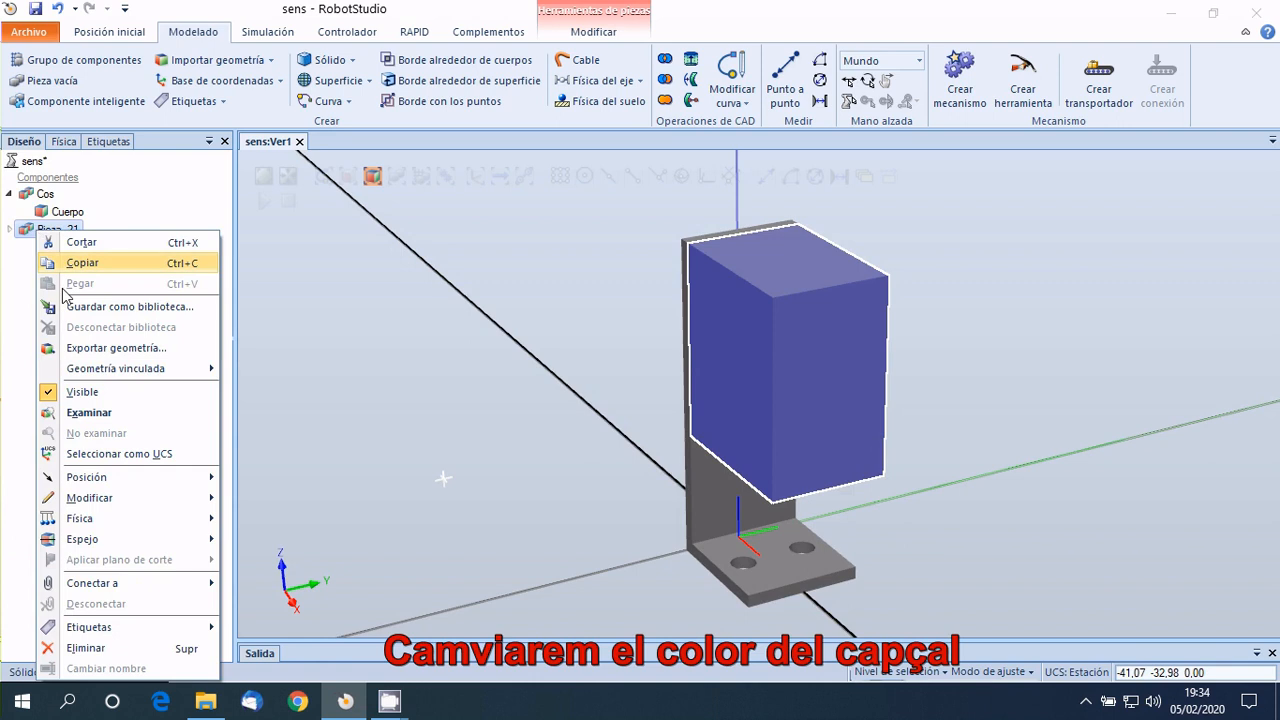
mouse_move(86, 480)
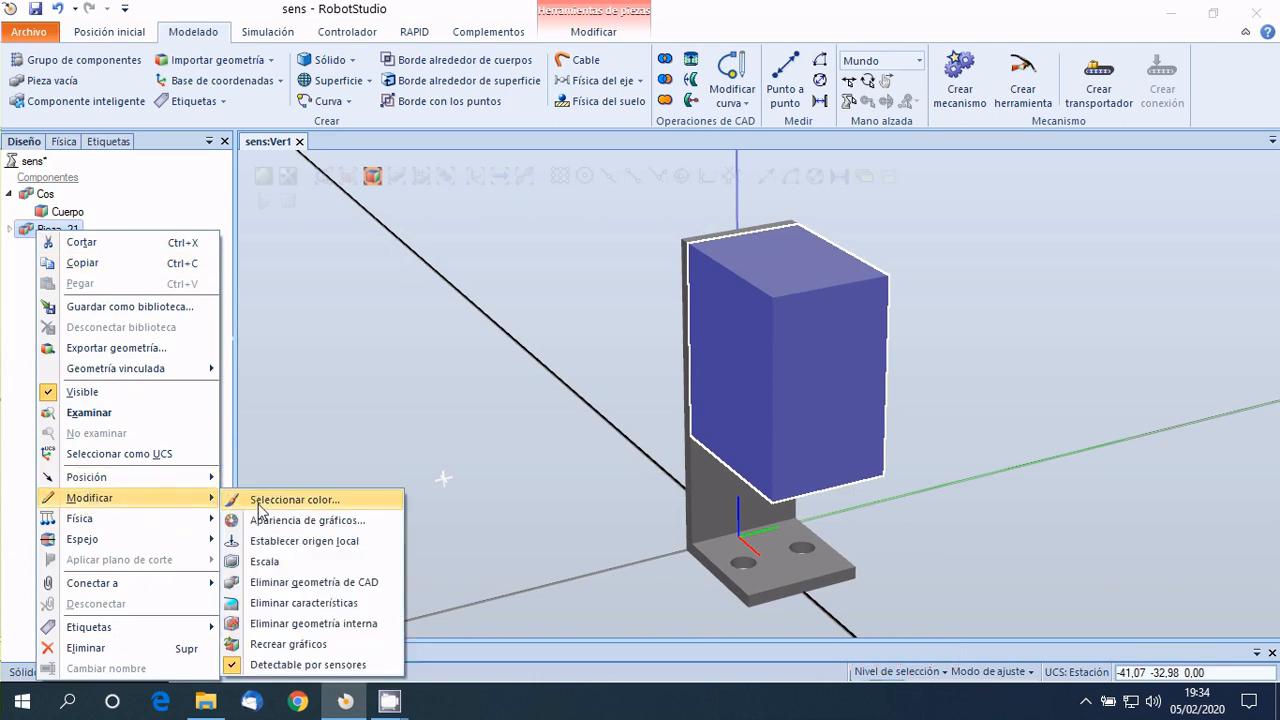
click(258, 505)
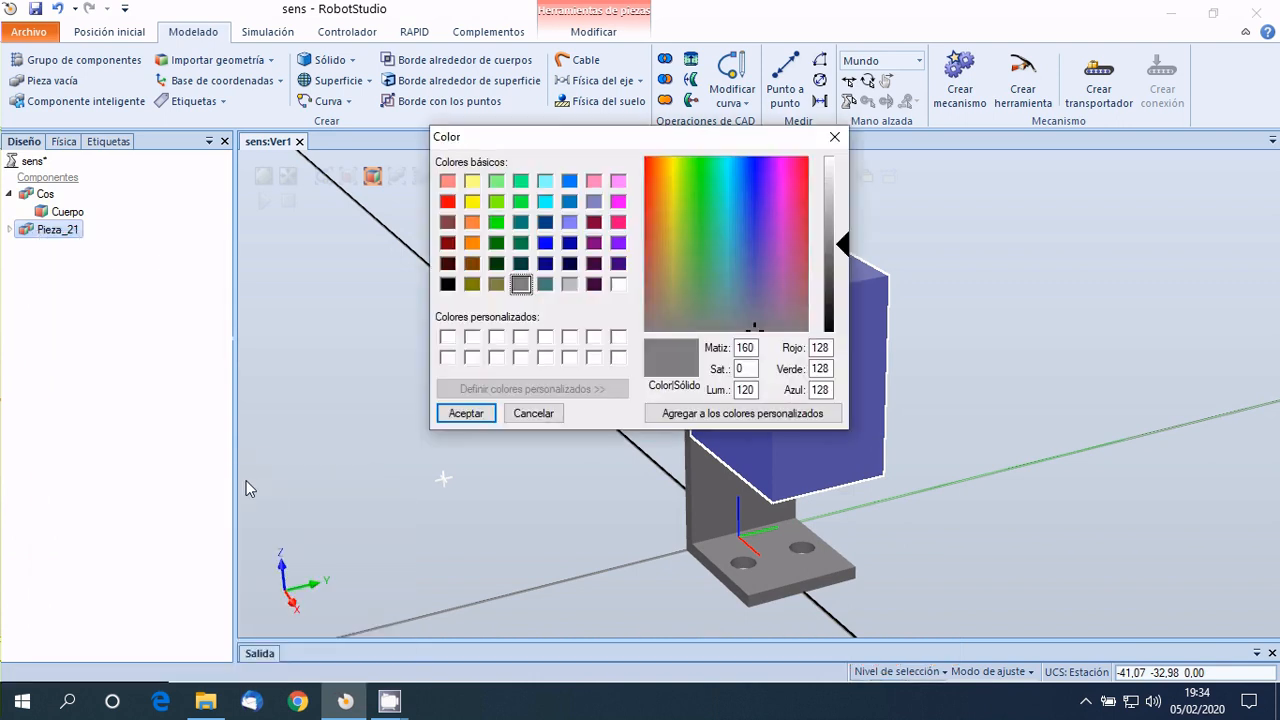
click(570, 202)
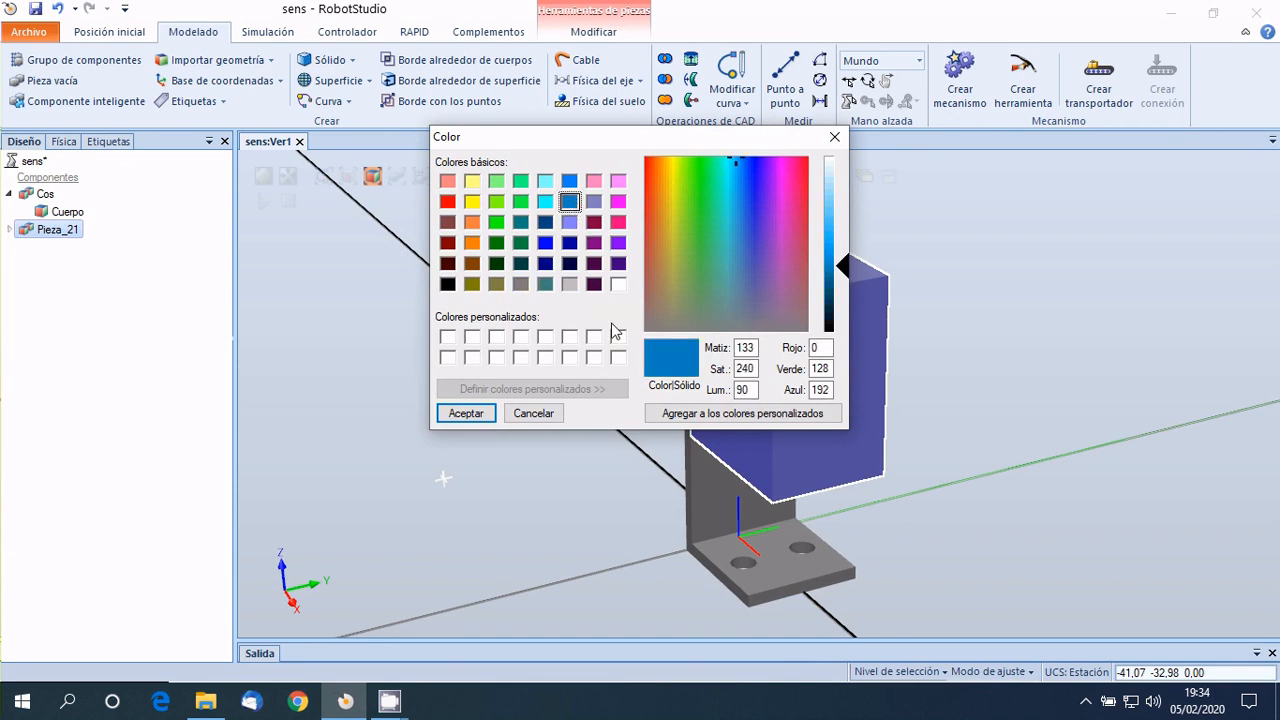
click(466, 413)
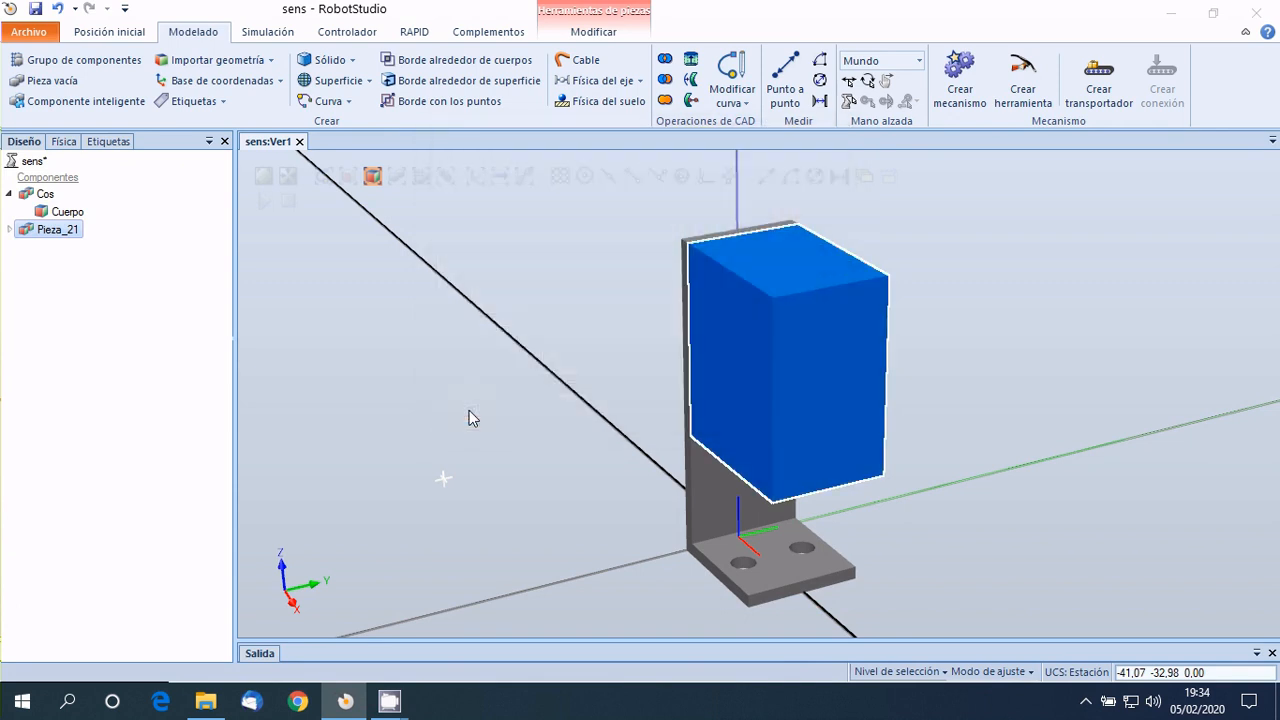
click(463, 387)
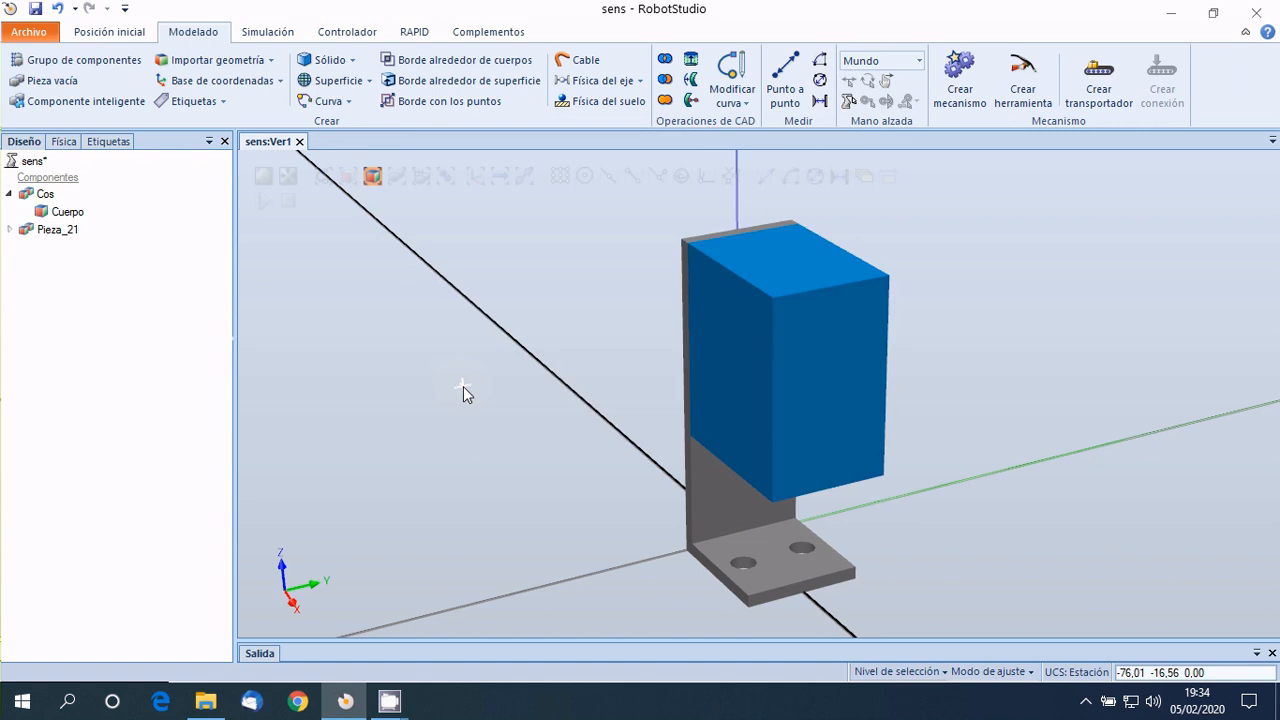
Move the sensor head's body into the Cos part and delete the emptied Pieza_21 part.
click(9, 230)
click(64, 249)
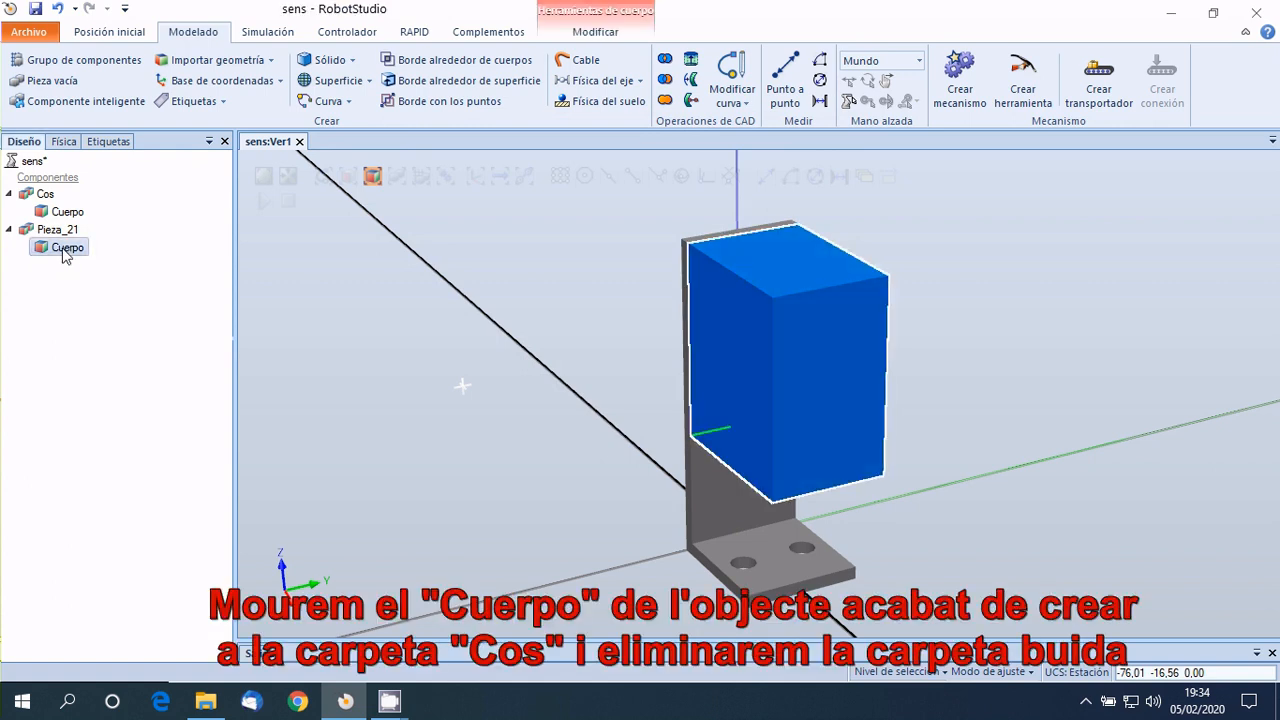
drag(63, 250, 48, 199)
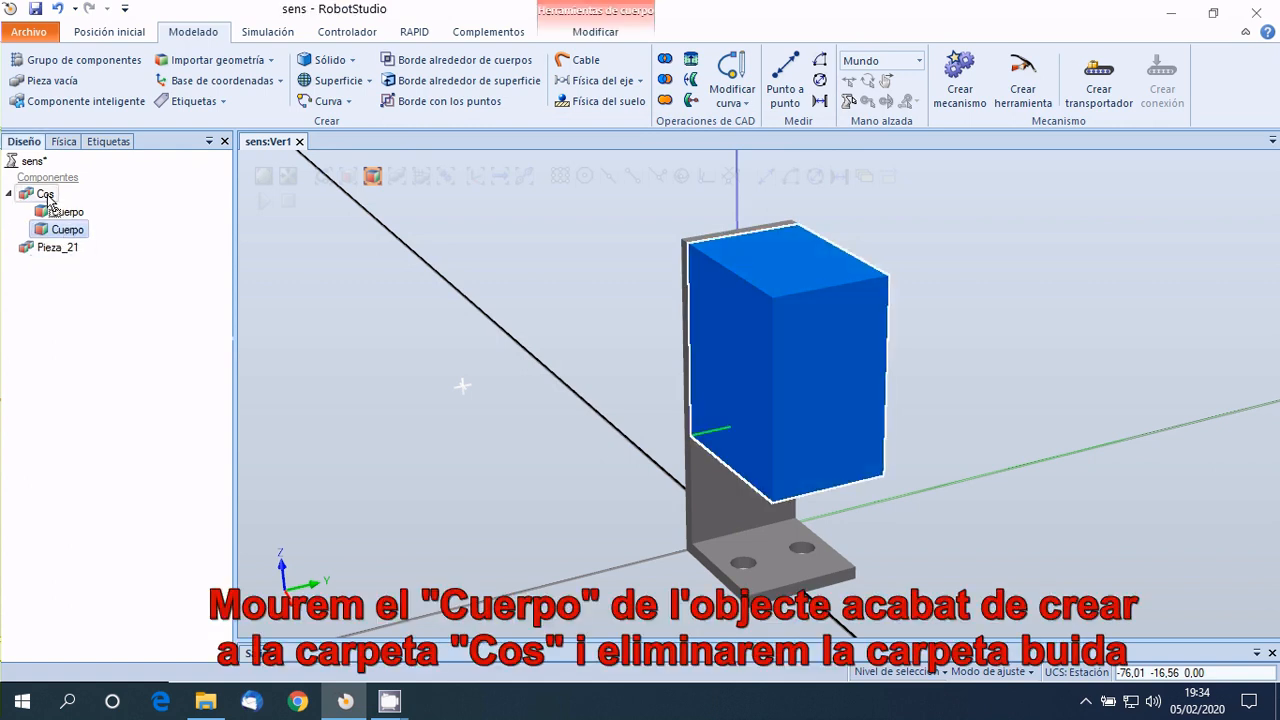
click(44, 251)
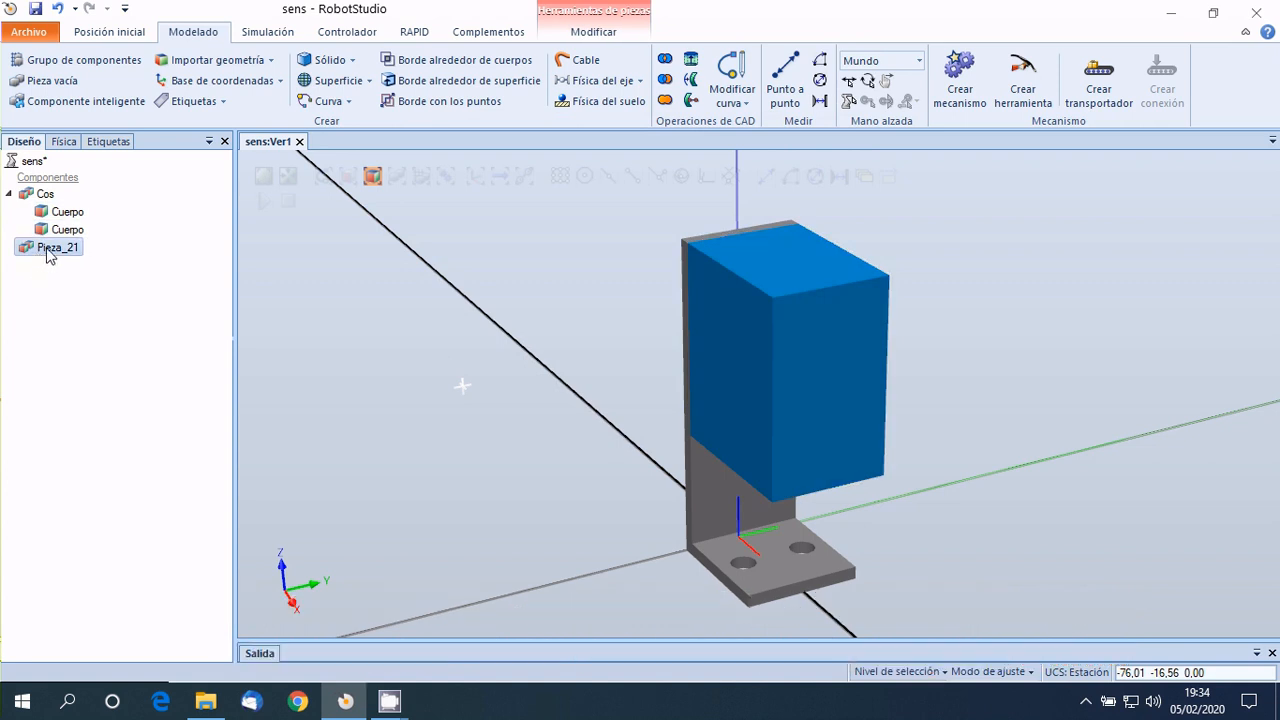
key(Delete)
Rename the two bodies in Cos, the L-shaped one as base and the blue box as capçal.
click(62, 214)
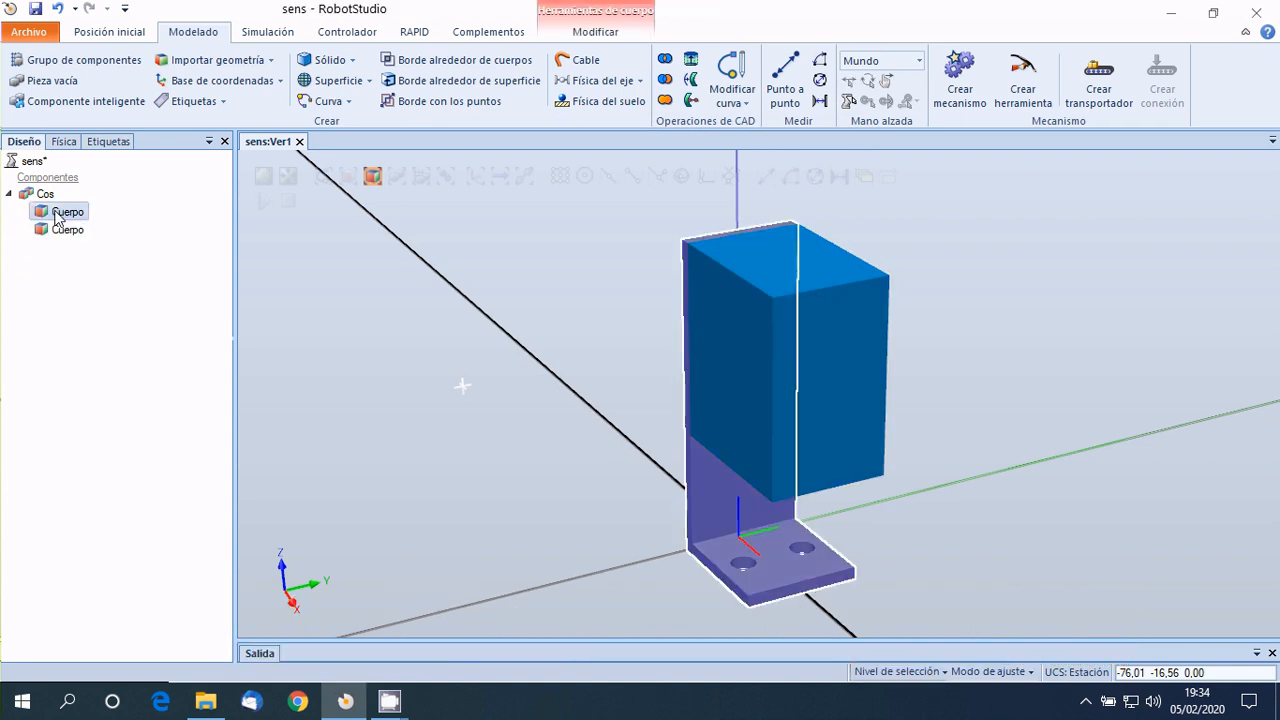
click(62, 213)
text(bas)
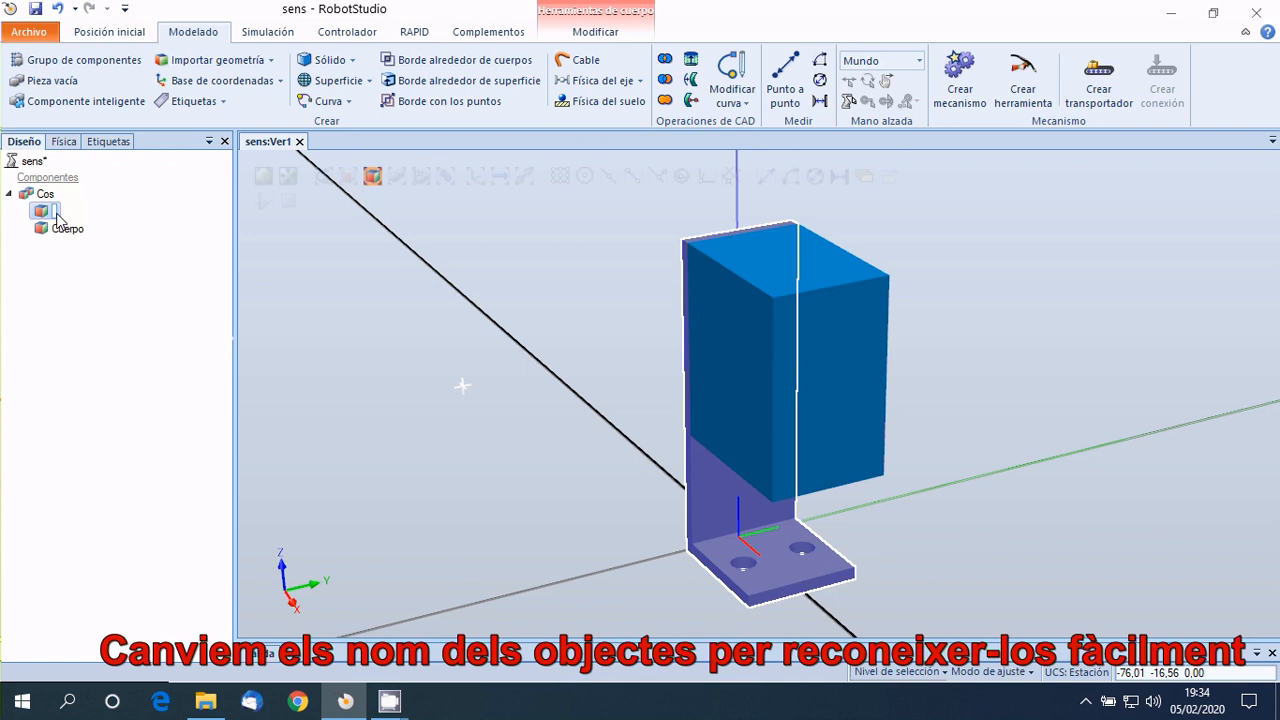
text(e)
click(58, 230)
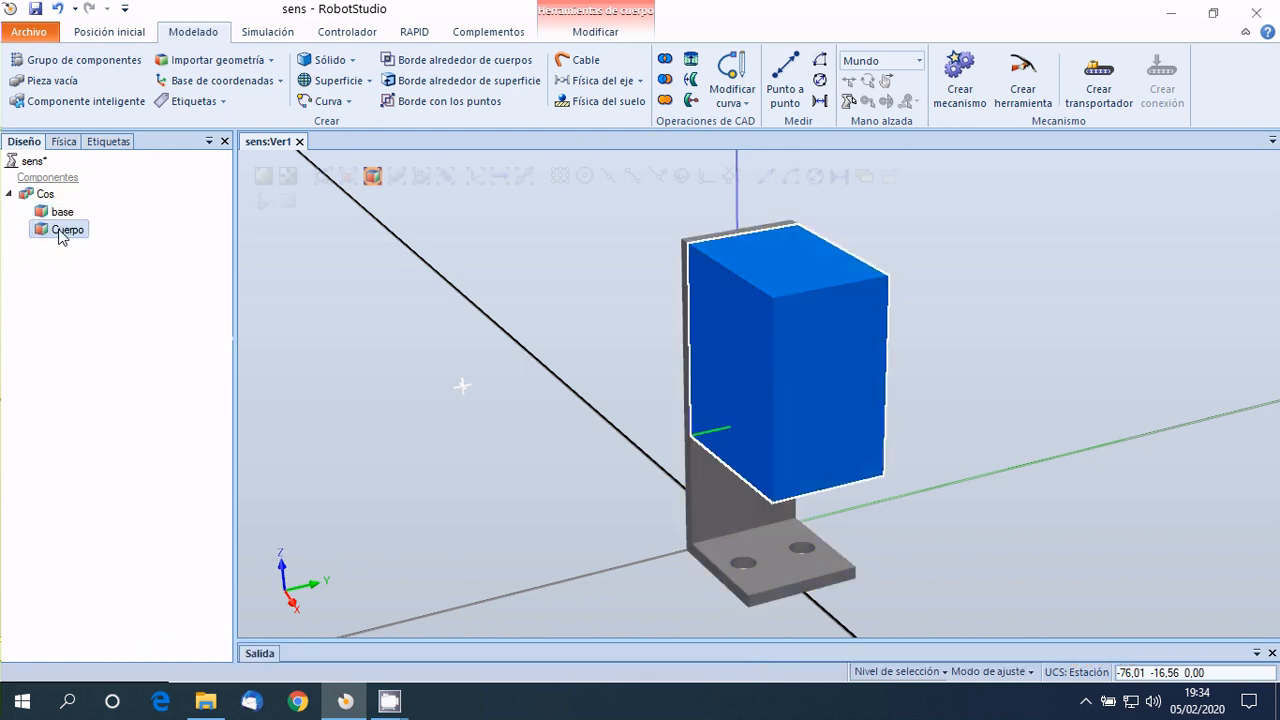
click(58, 230)
text(sen)
text(çal)
click(120, 272)
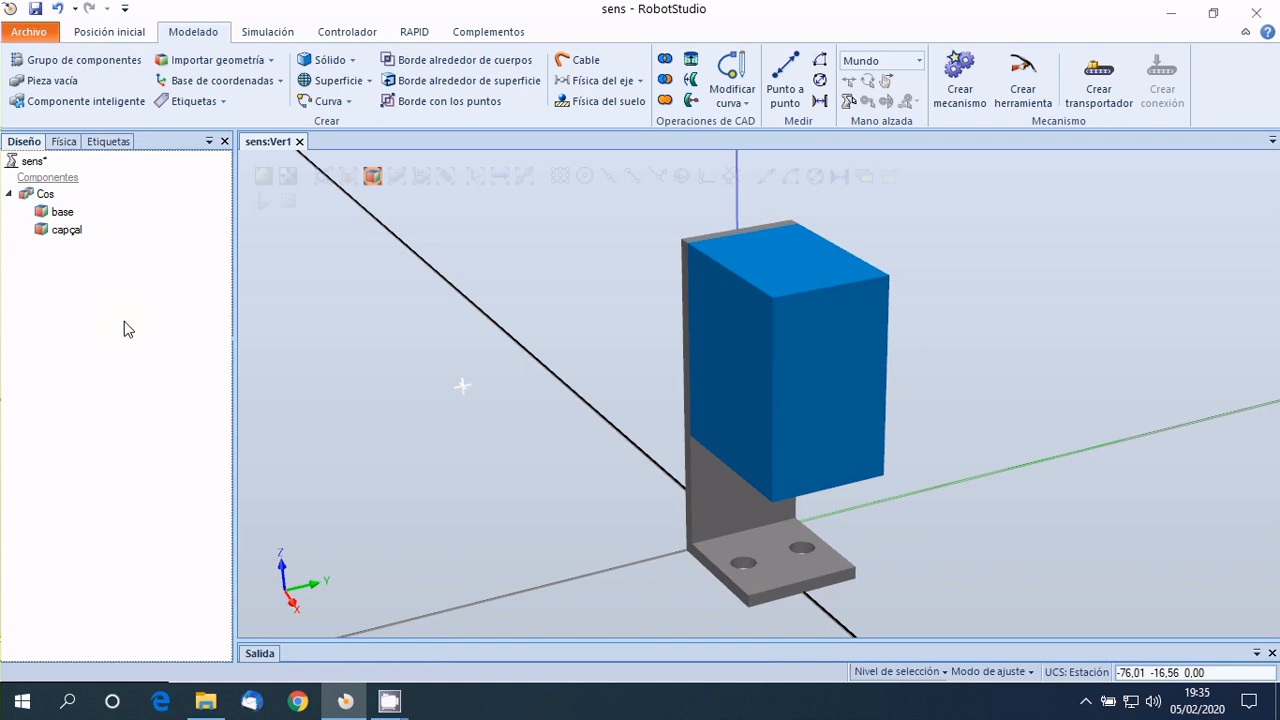
Define a new sphere solid for the detection light with a diameter of 5 mm.
click(349, 62)
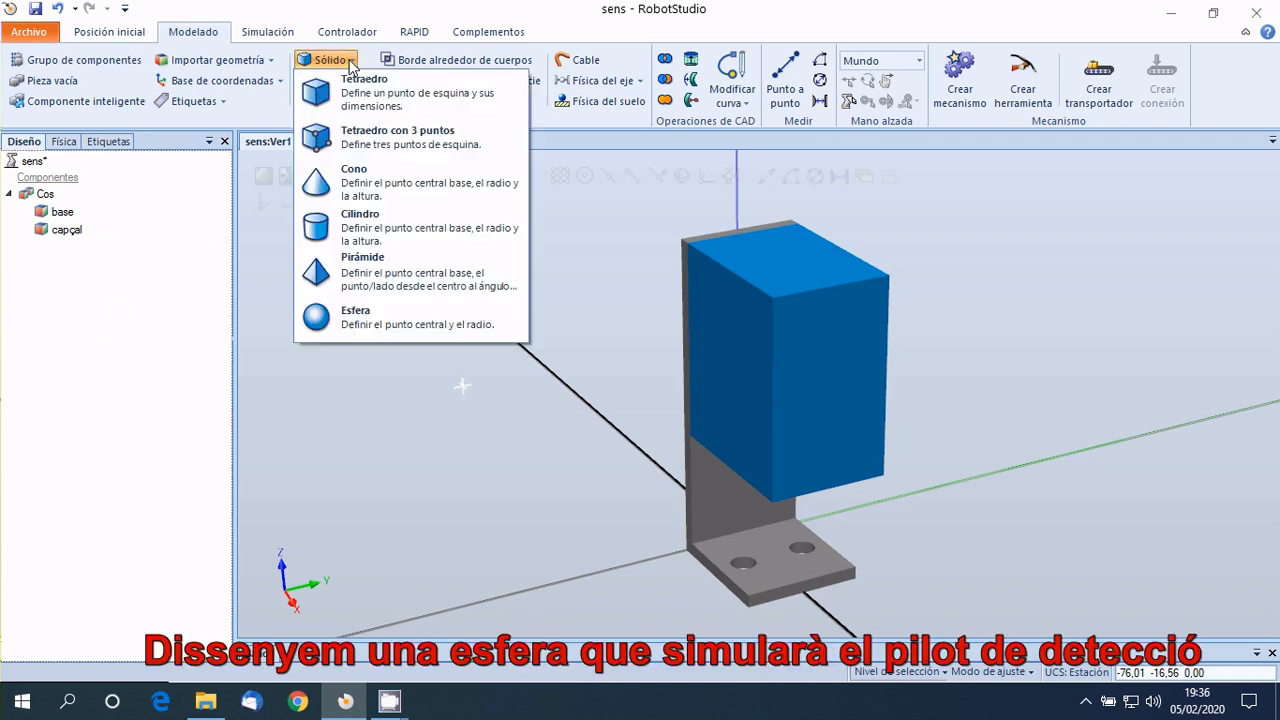
click(353, 318)
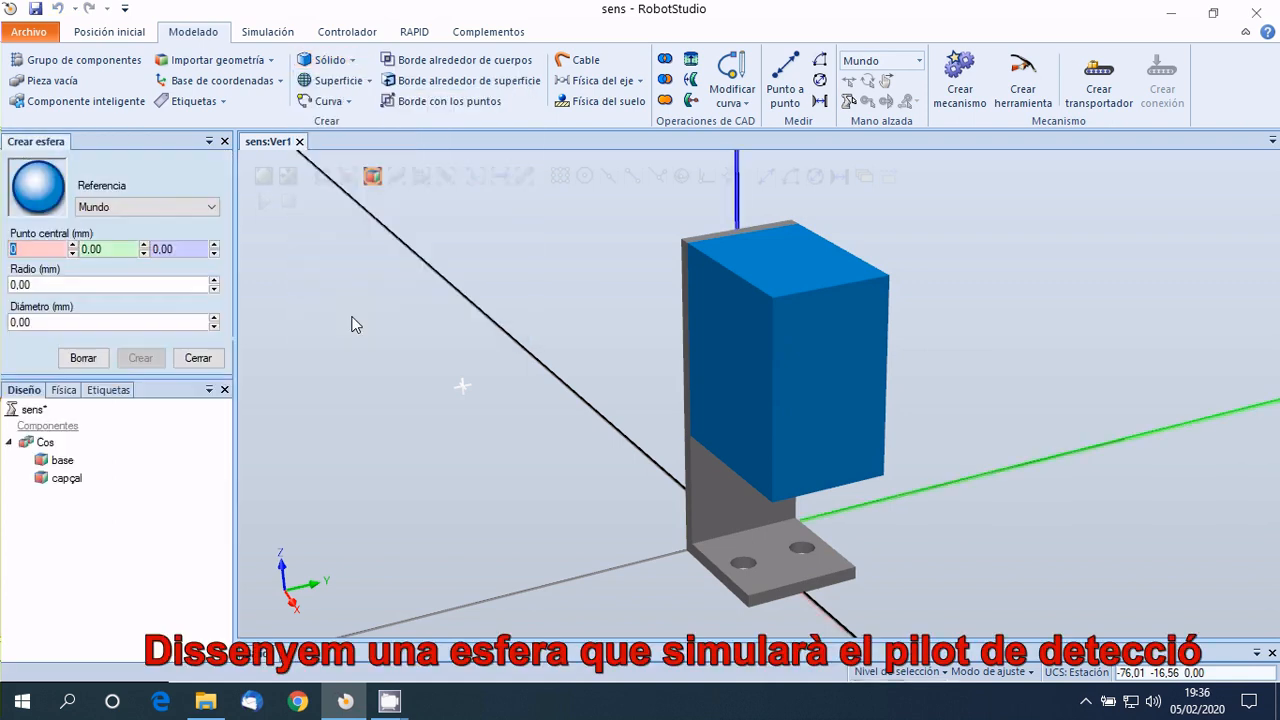
click(36, 321)
text(5)
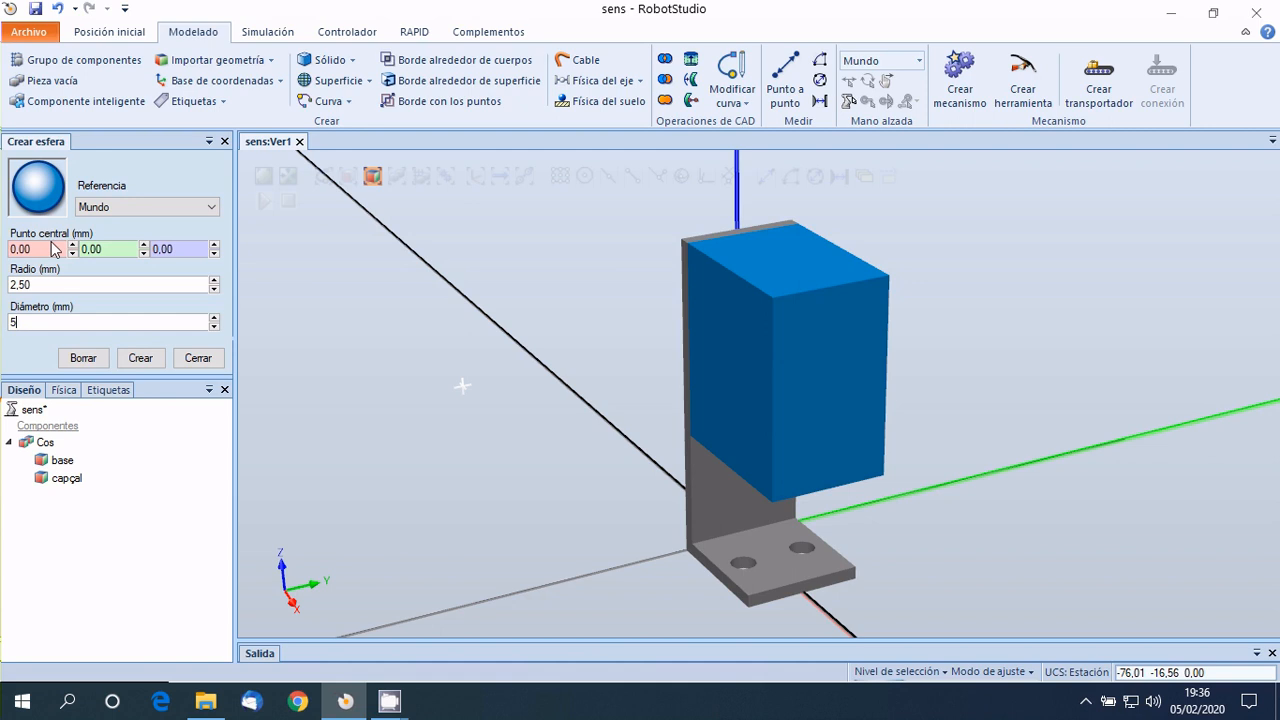
Set the sphere's centre point to 27, 0, 27 and create the solid.
click(20, 249)
text(27)
click(110, 249)
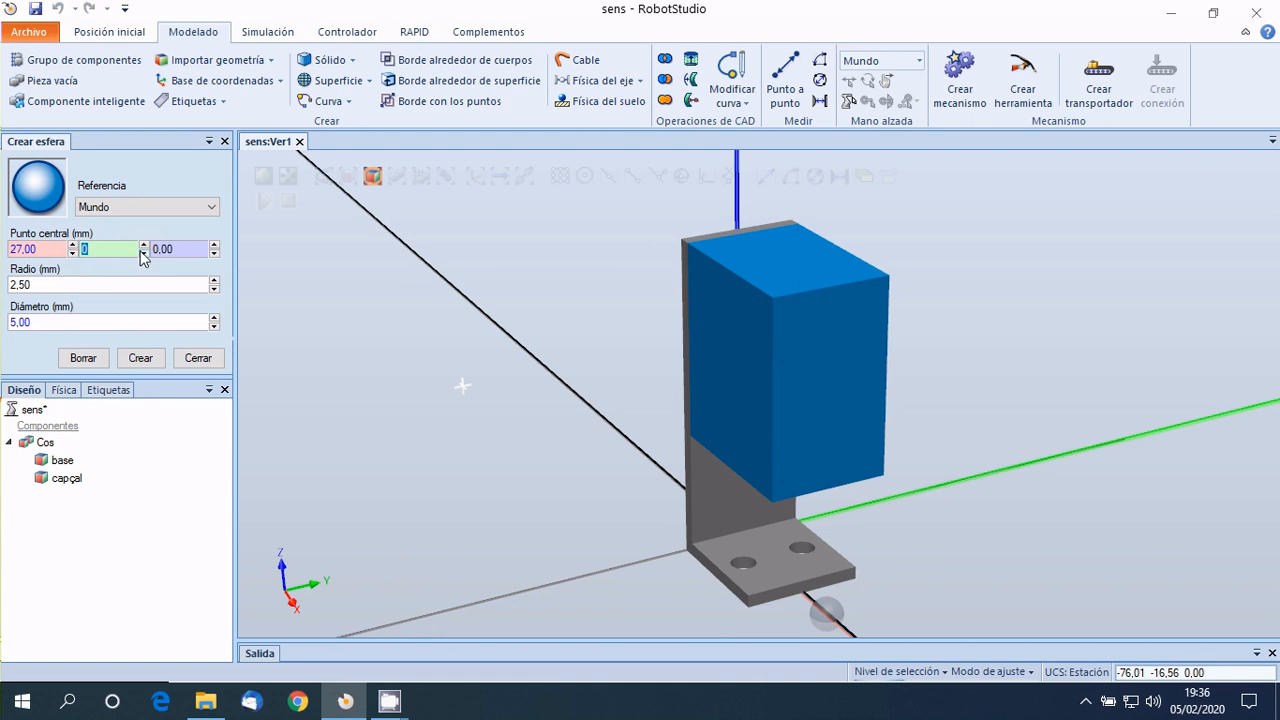
click(182, 249)
text(2)
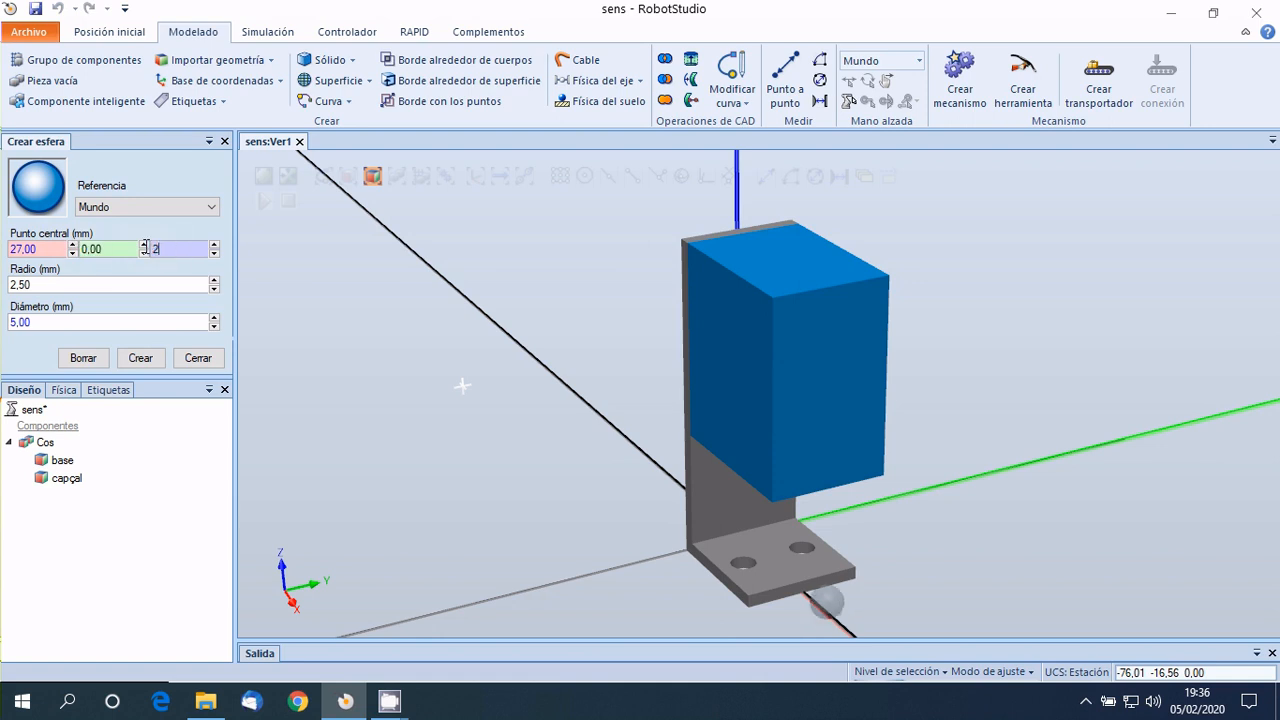
text(7)
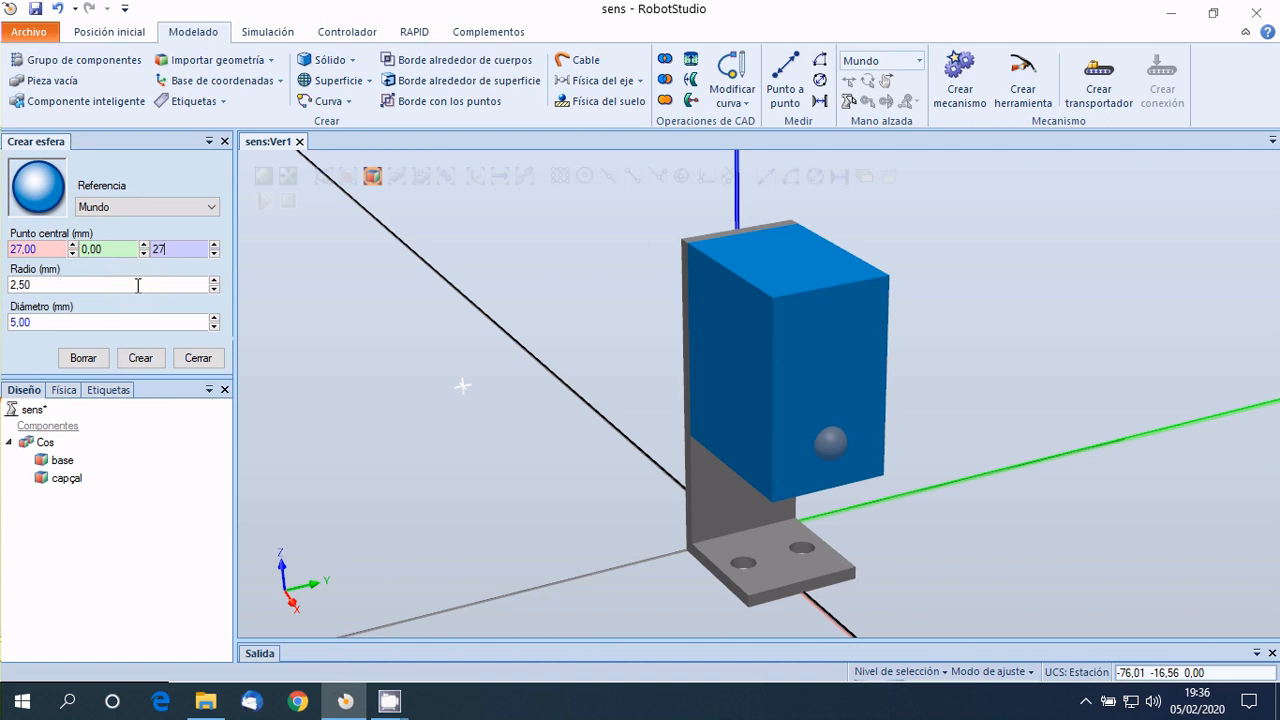
click(141, 358)
click(200, 359)
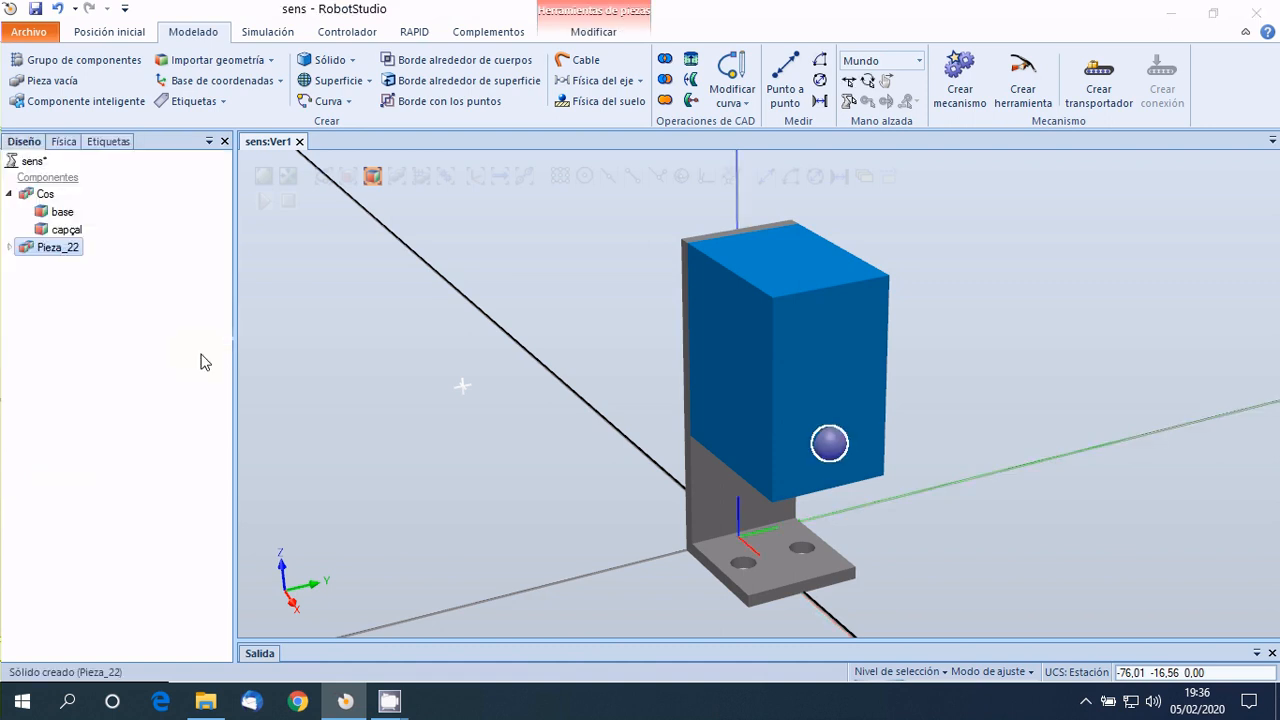
Set the simple colour of the sphere to the basic bright green in its graphic appearance settings.
right_click(34, 250)
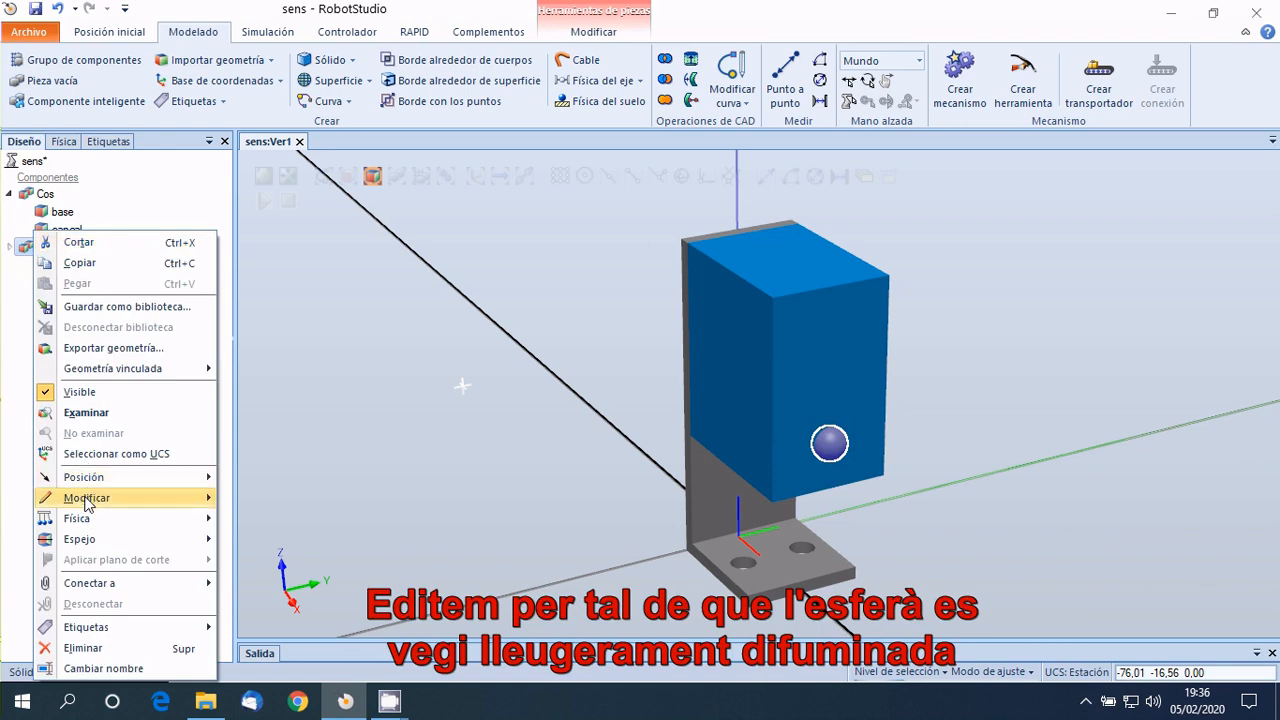
mouse_move(86, 503)
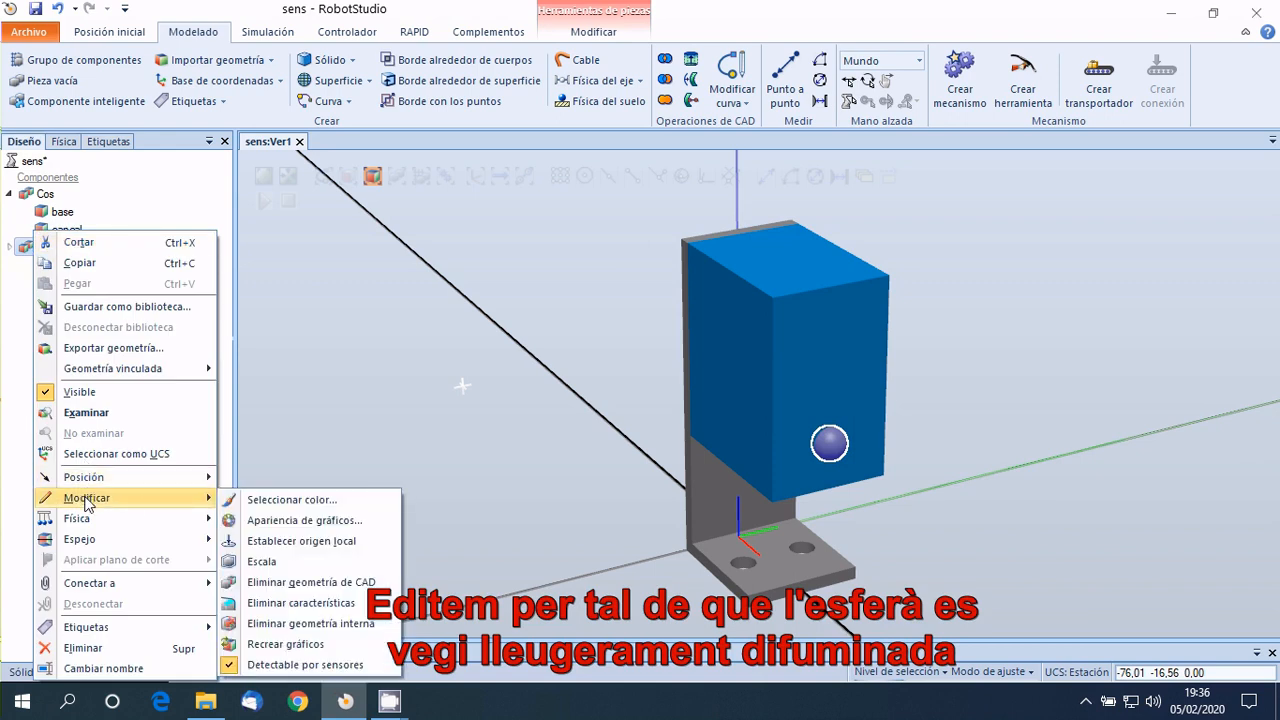
click(273, 522)
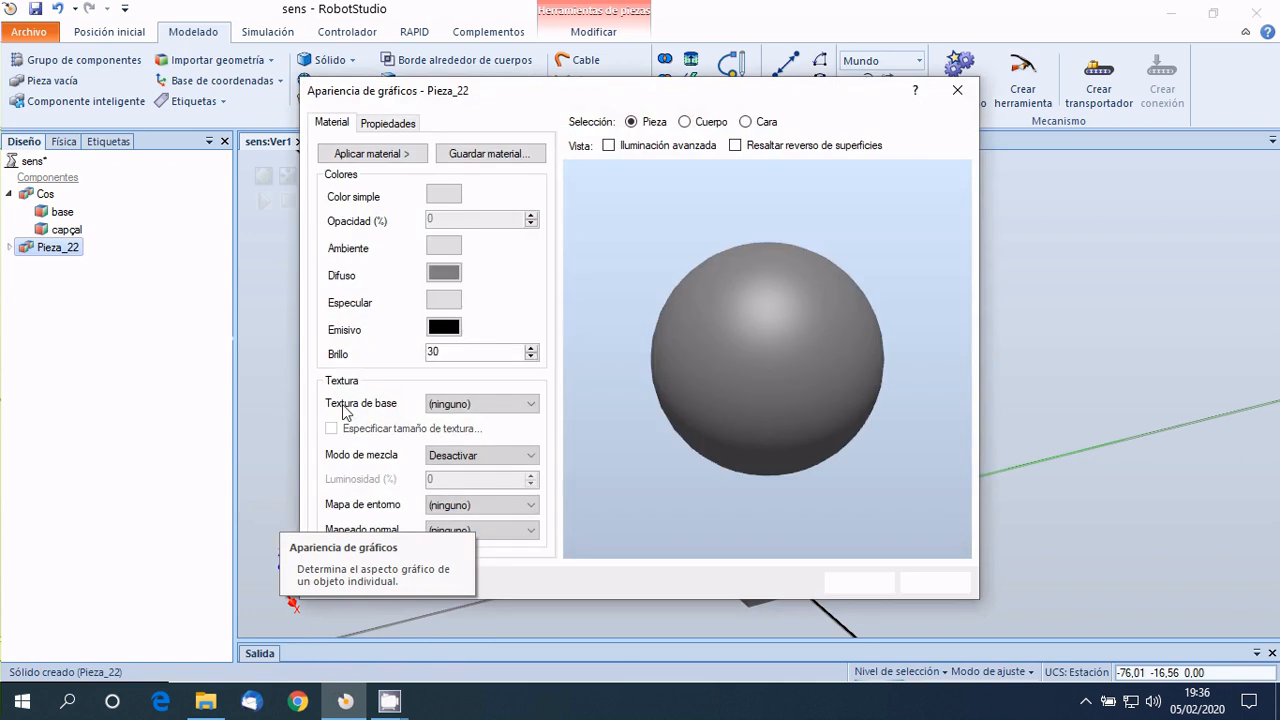
click(443, 194)
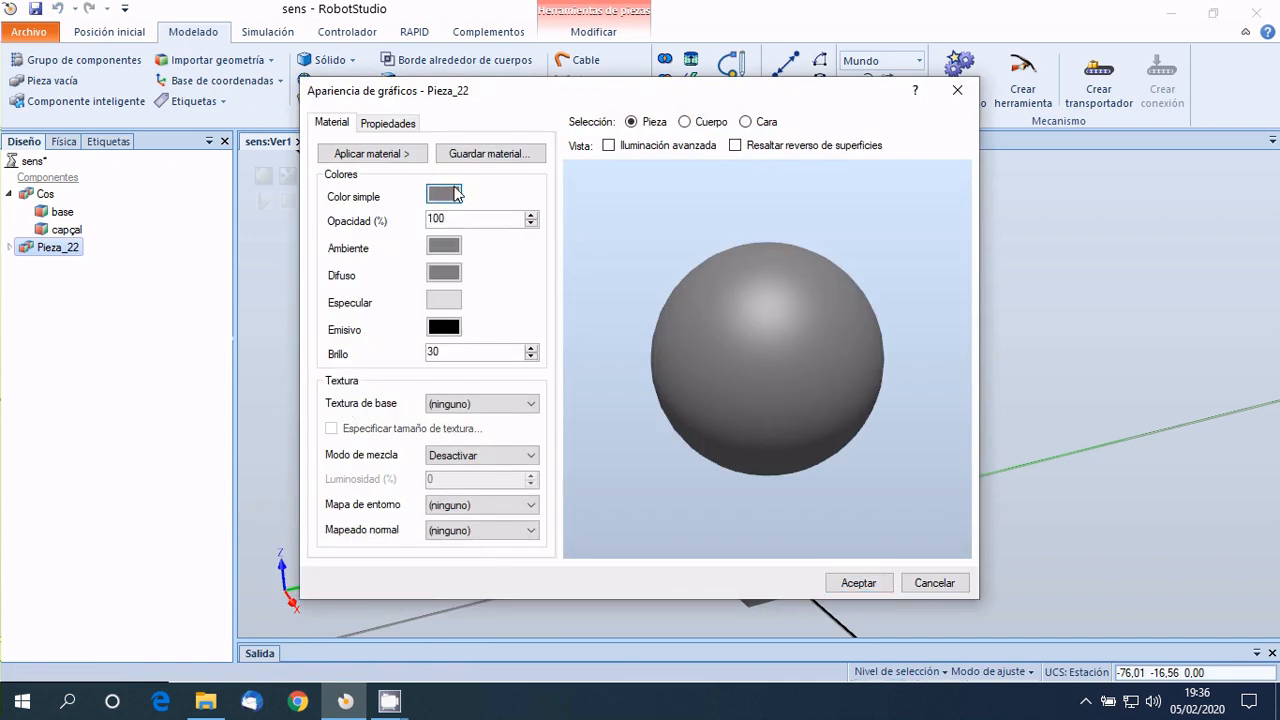
click(606, 221)
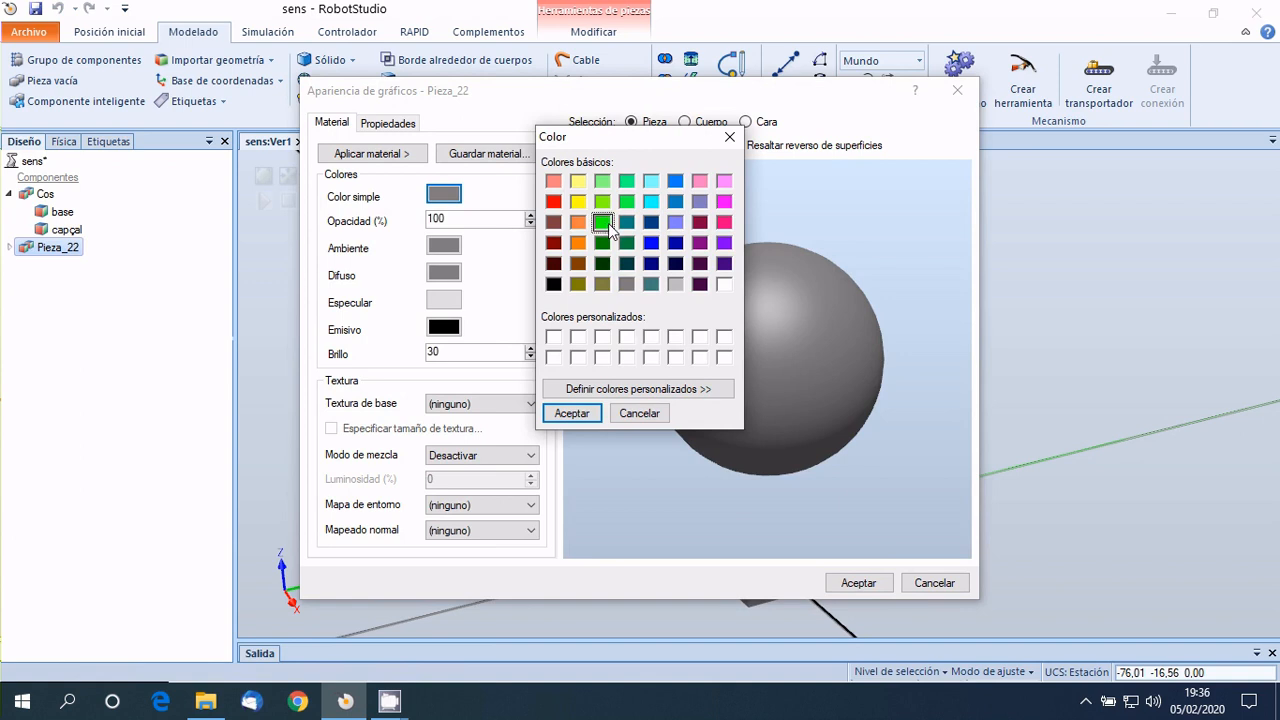
click(571, 413)
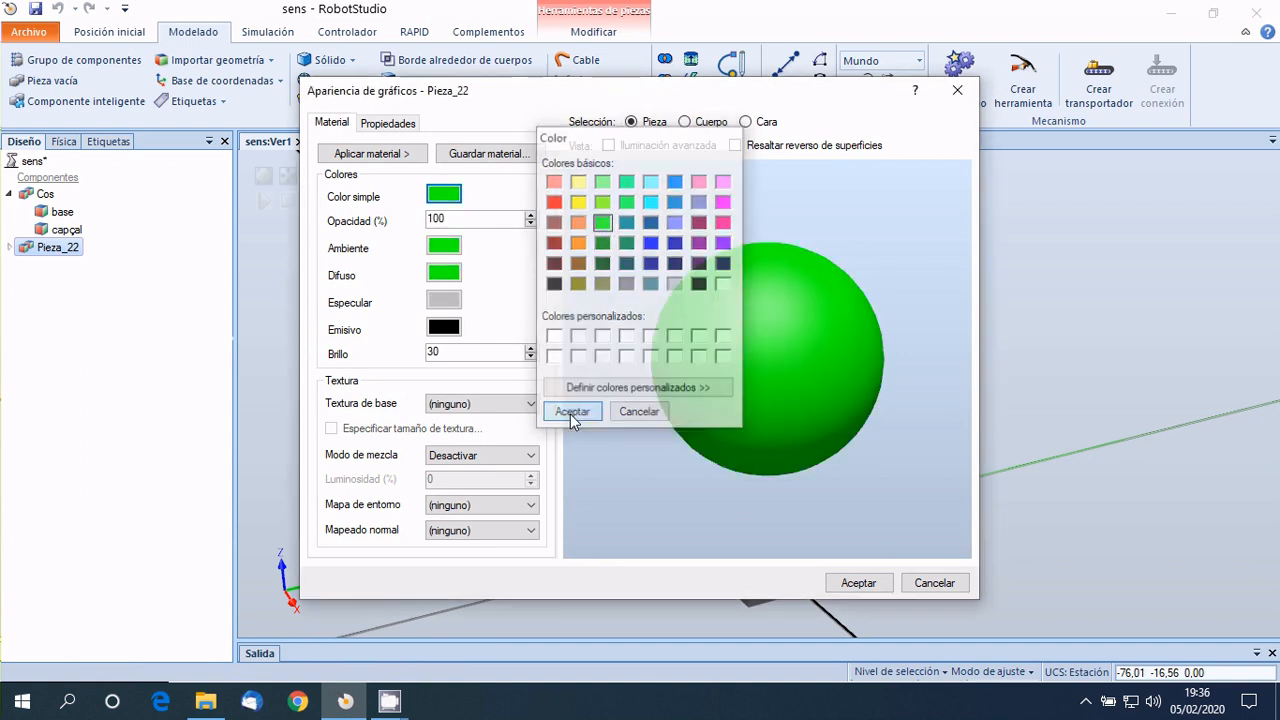
Set the sphere's opacity to 20% and its shininess (Brillo) to 10, and apply the appearance.
drag(486, 217, 412, 227)
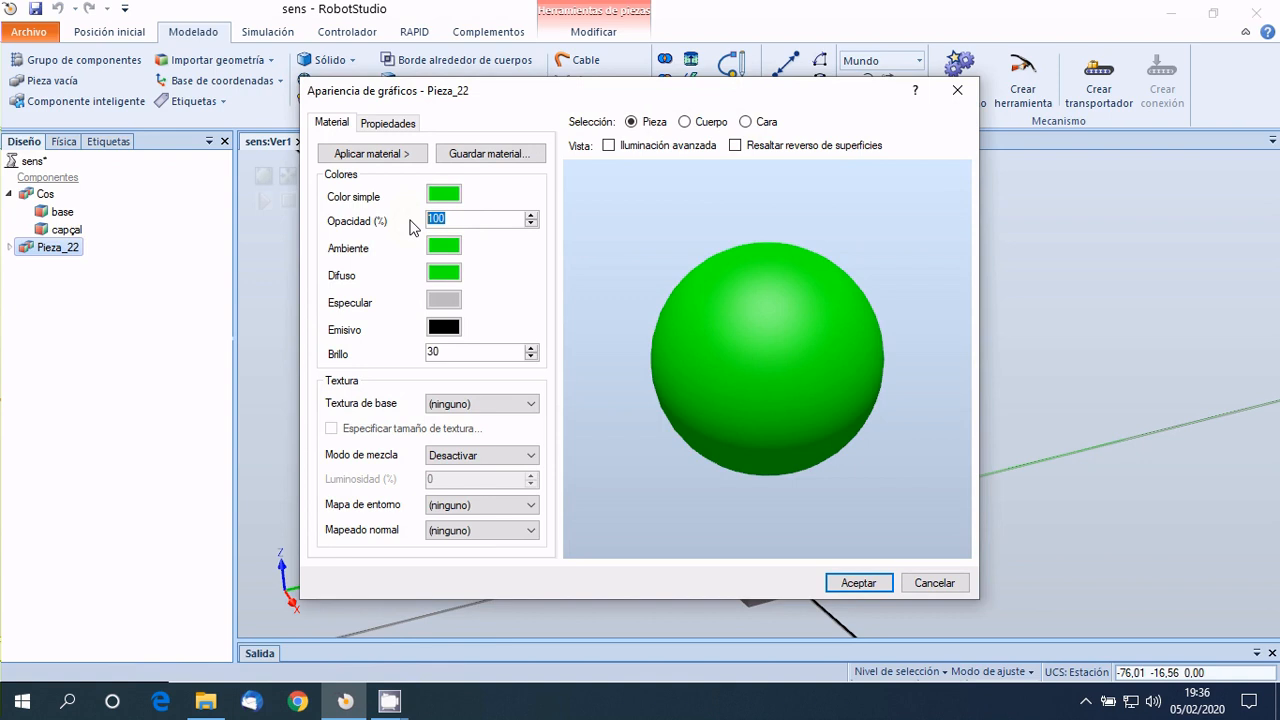
text(20)
drag(450, 353, 420, 352)
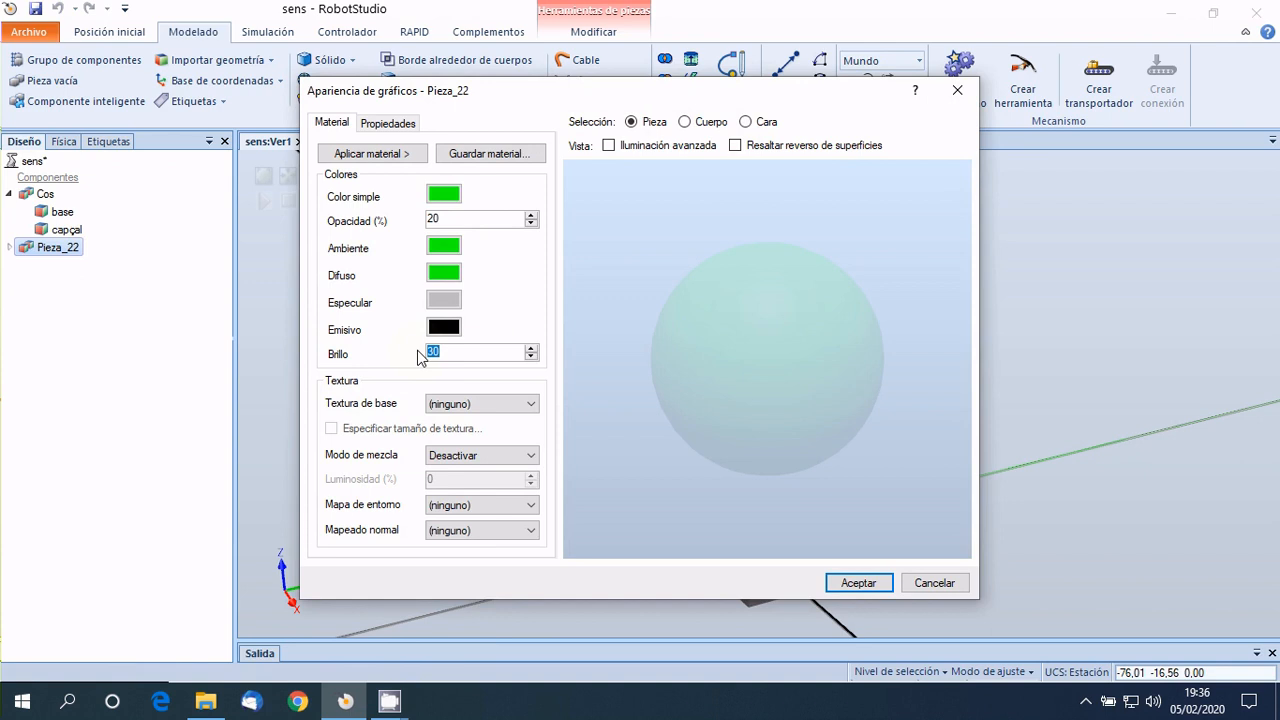
text(1)
click(853, 584)
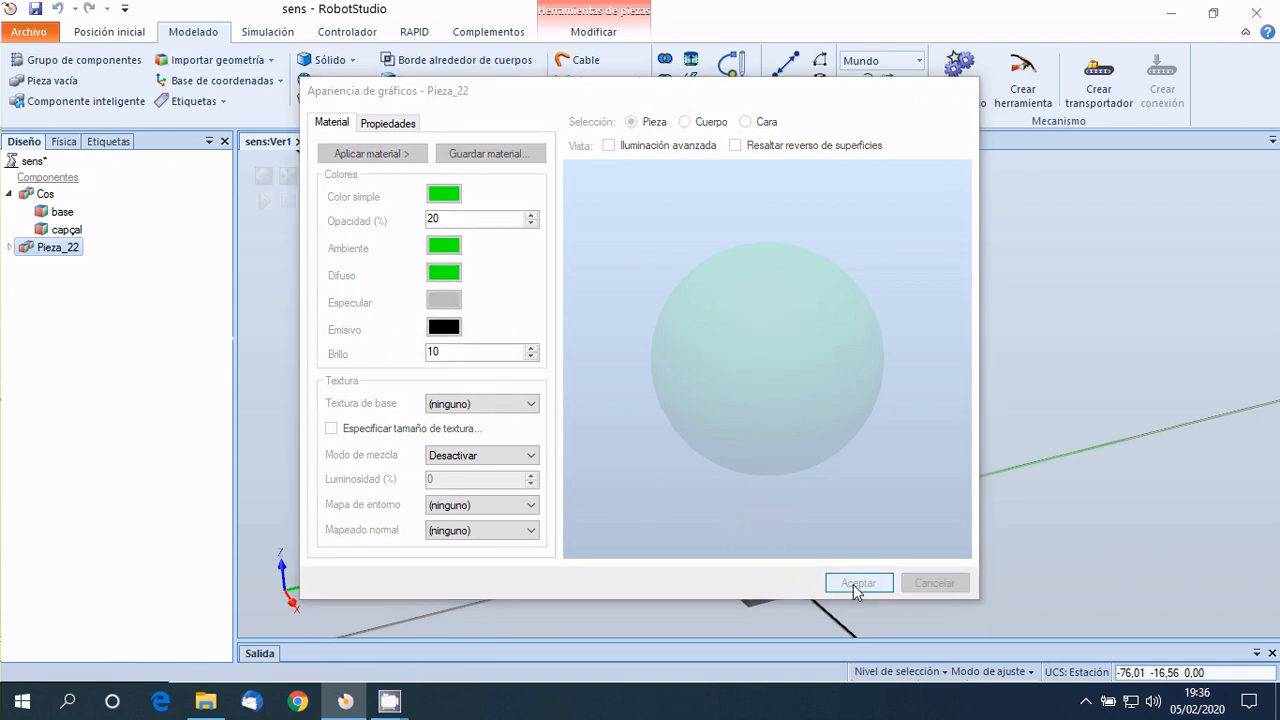
scroll(828, 460, up, 2)
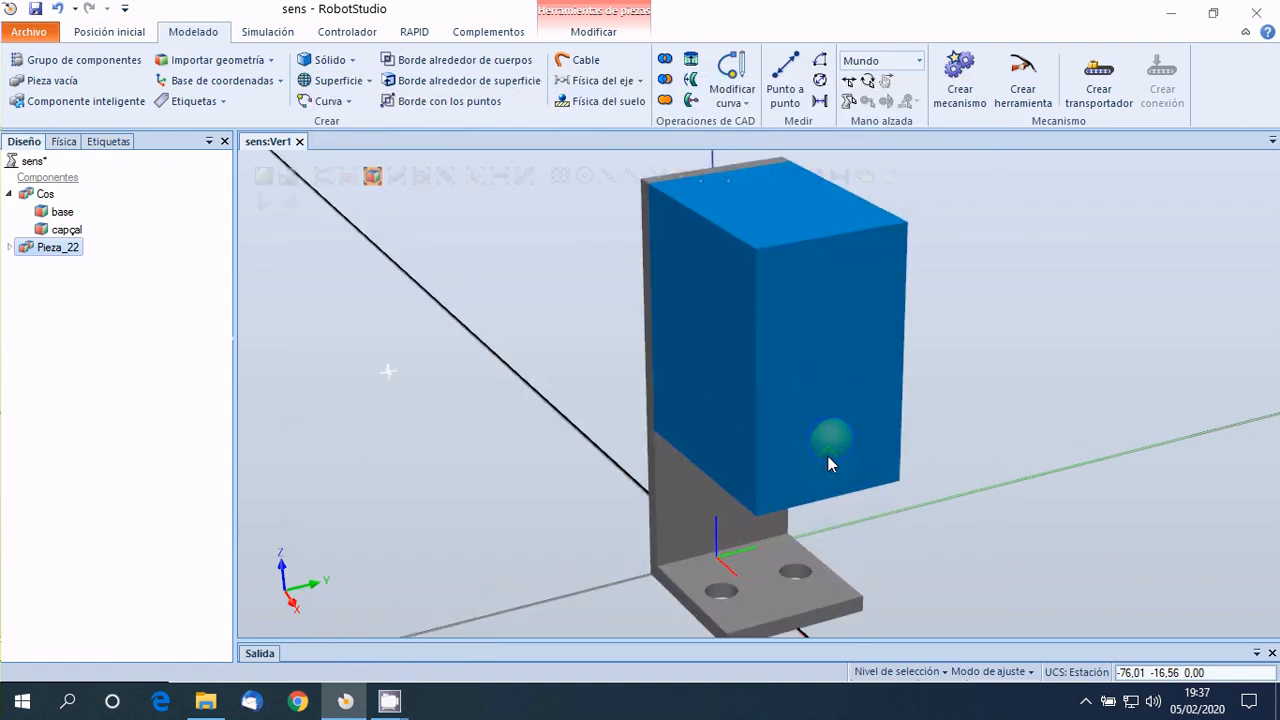
scroll(828, 460, down, 2)
click(857, 513)
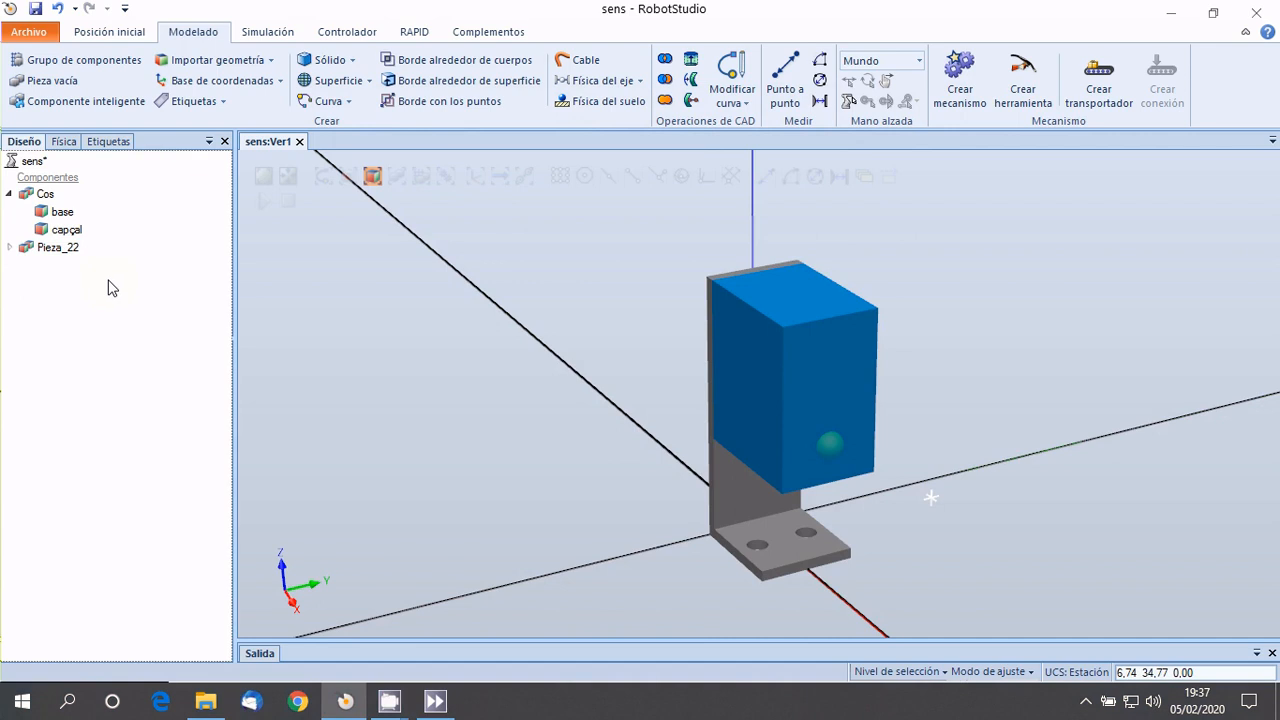
Rename the green sphere part as Led.
click(56, 248)
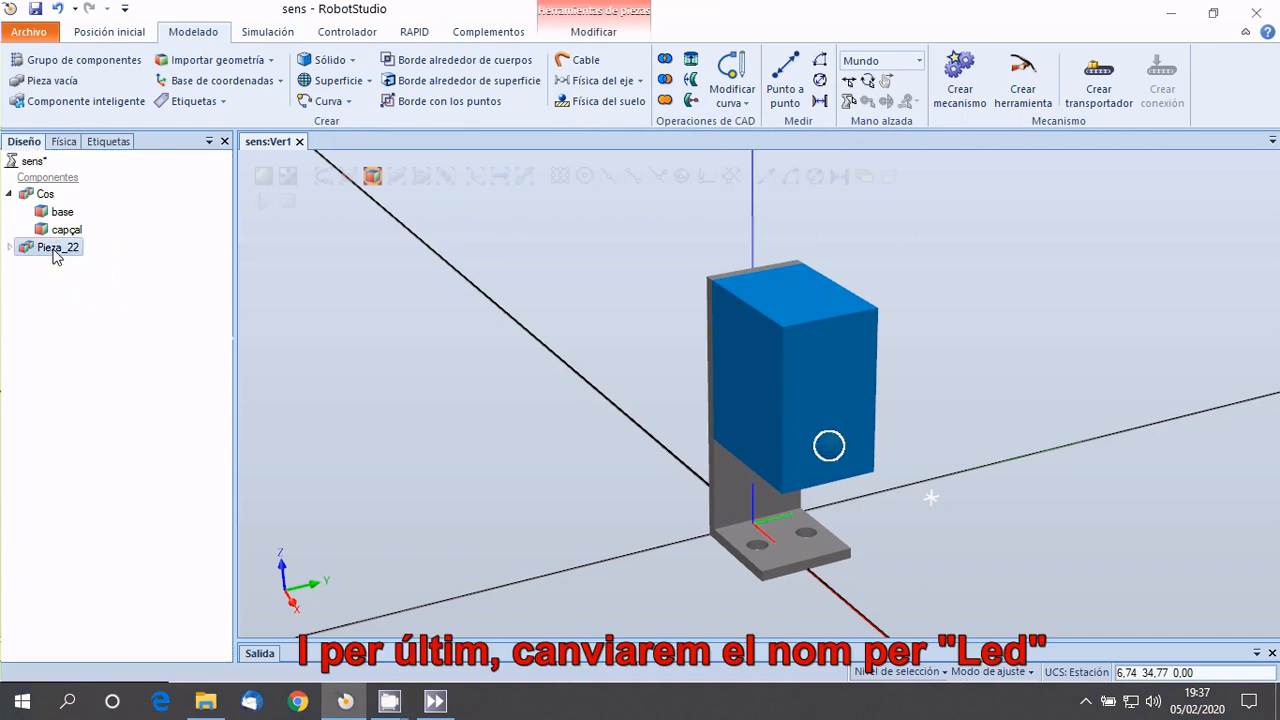
click(56, 248)
text(Led)
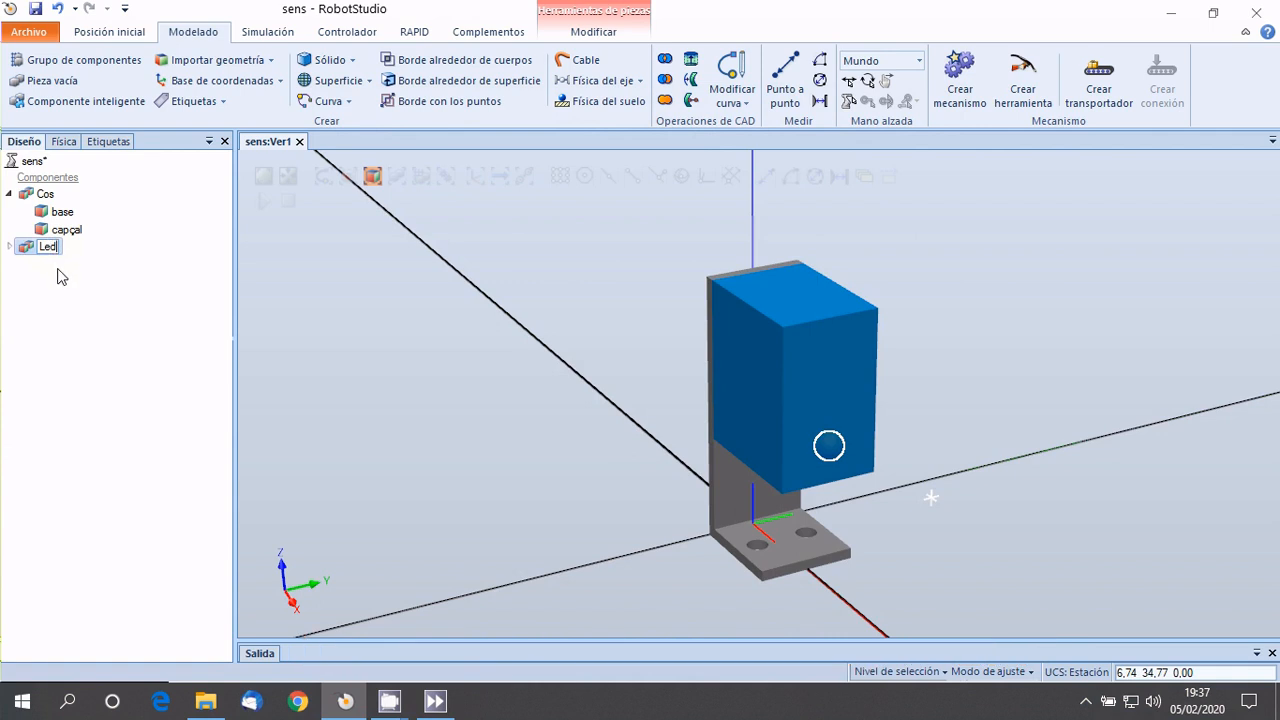
click(60, 277)
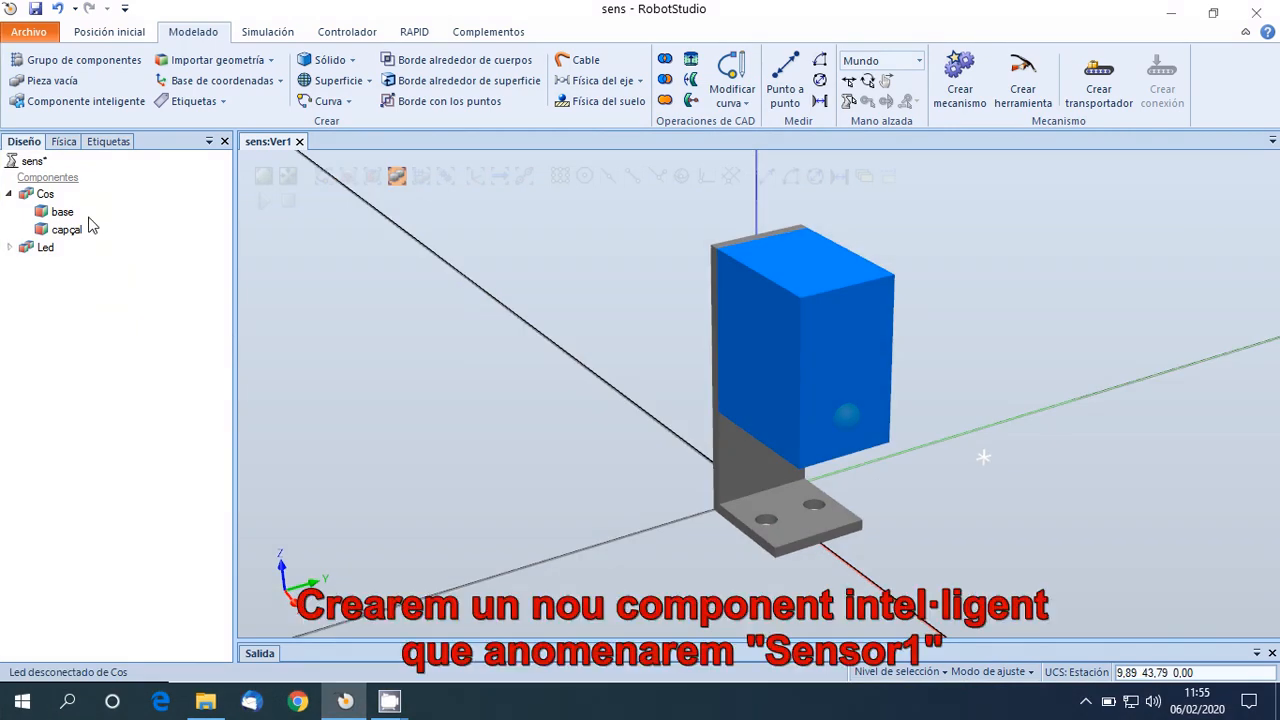
Create a new smart component in the station and rename it as Sensor1.
click(73, 110)
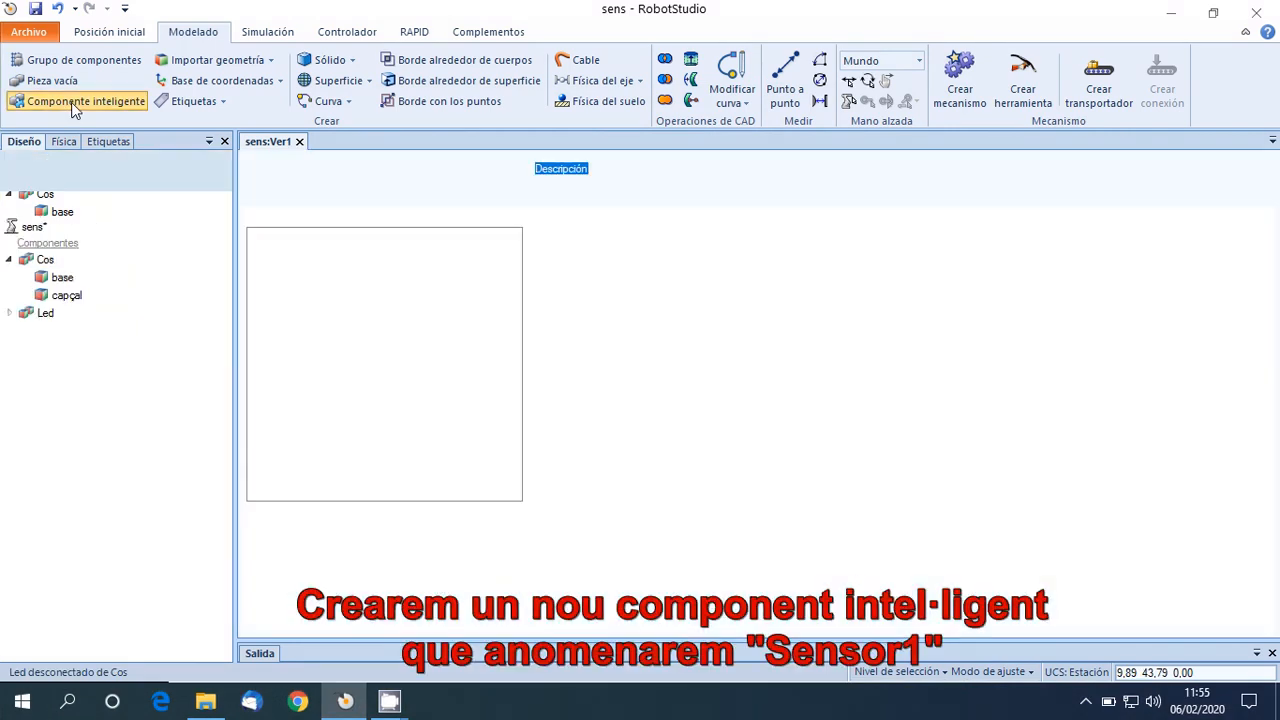
right_click(72, 262)
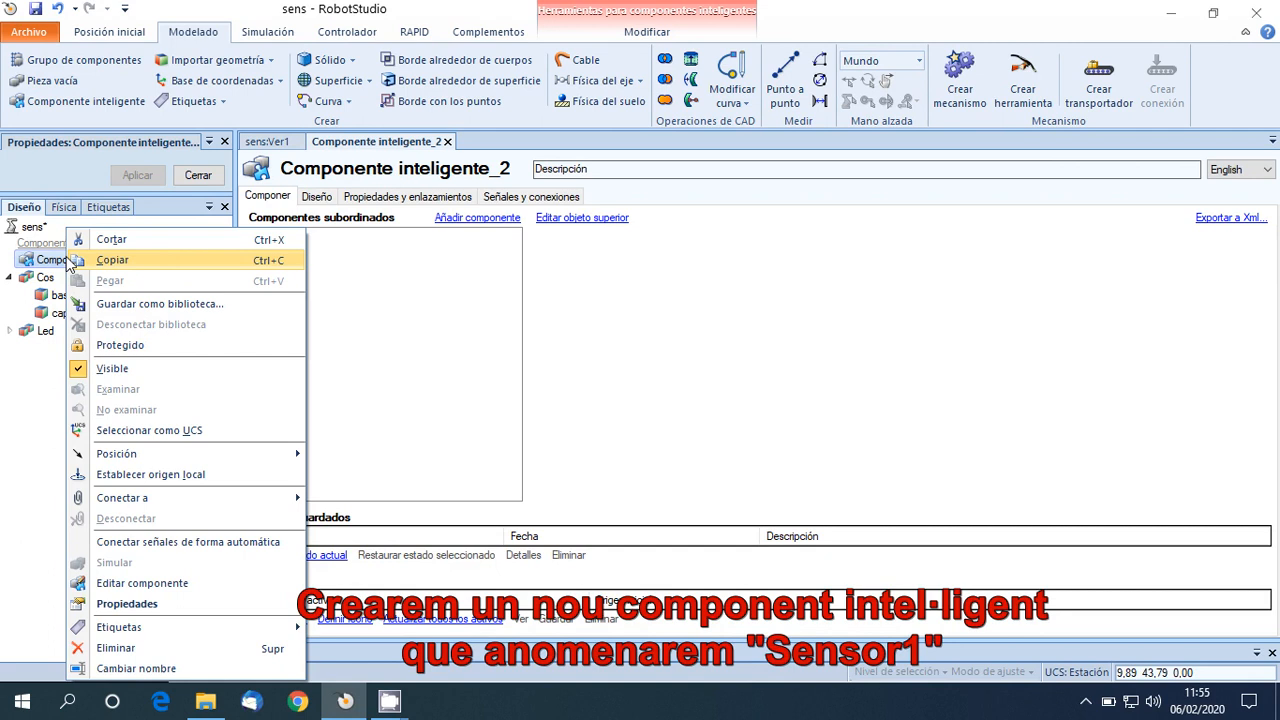
click(115, 669)
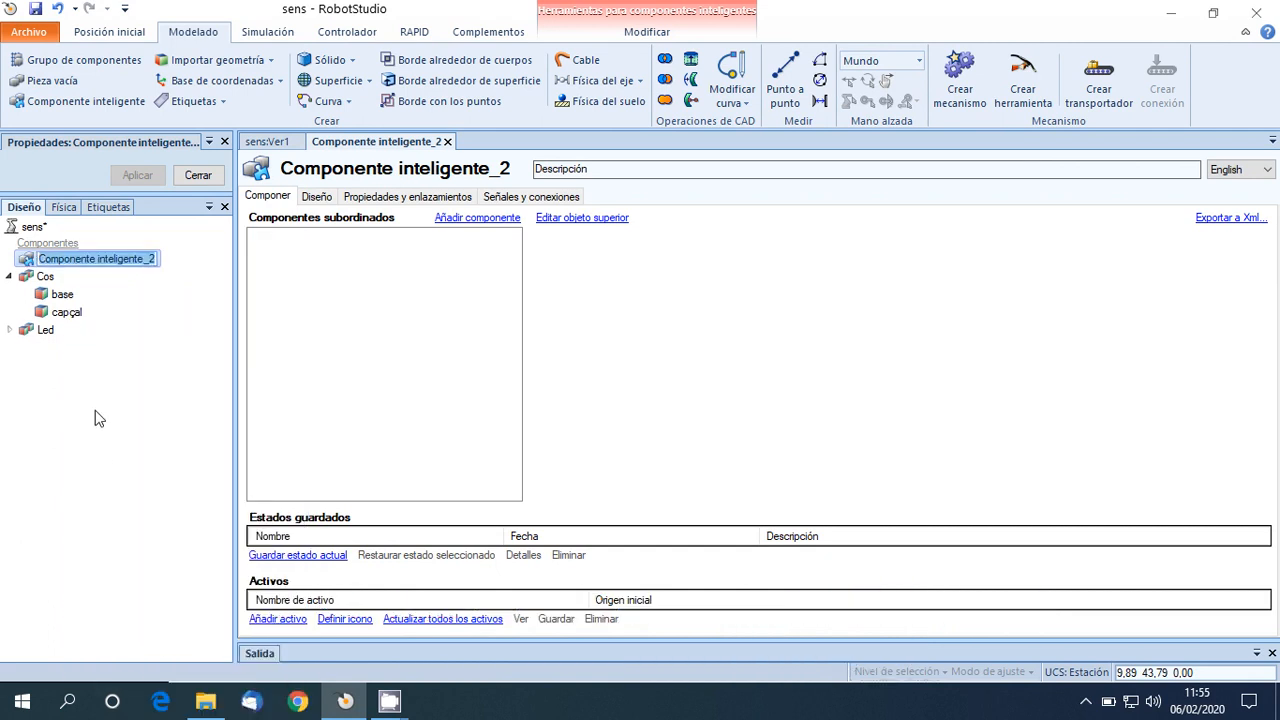
text(Sensor)
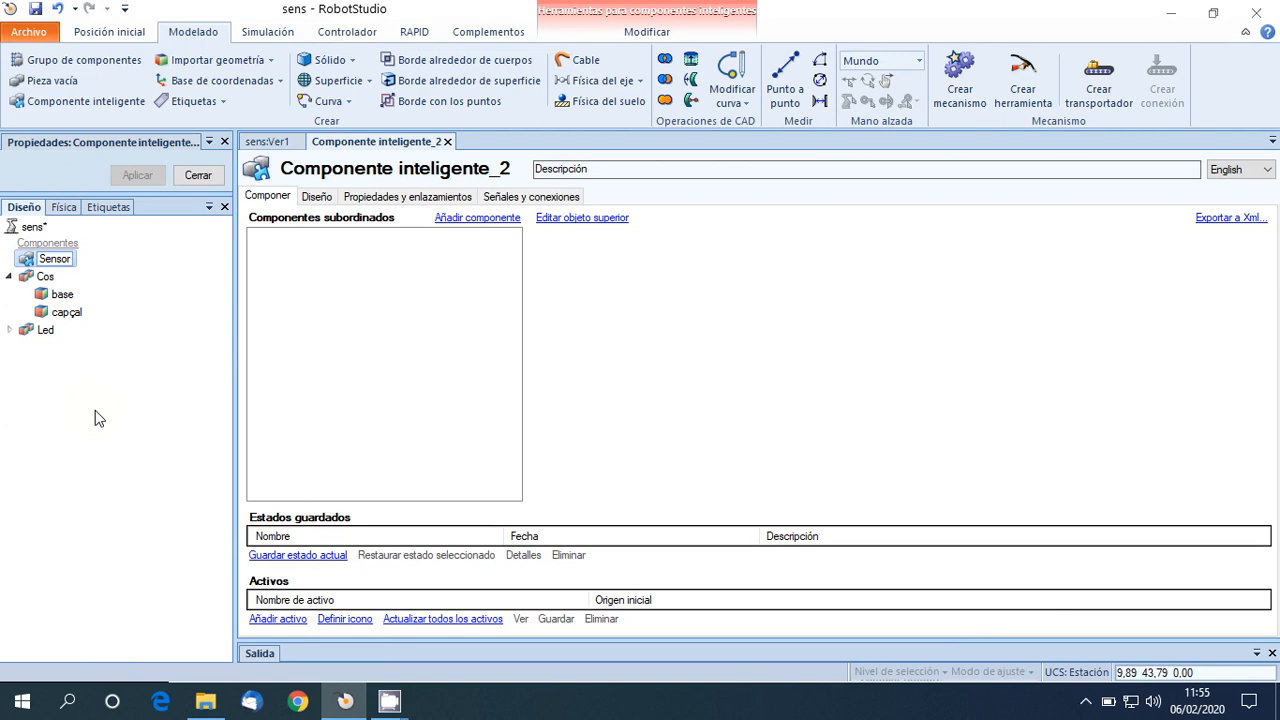
text(1)
key(Return)
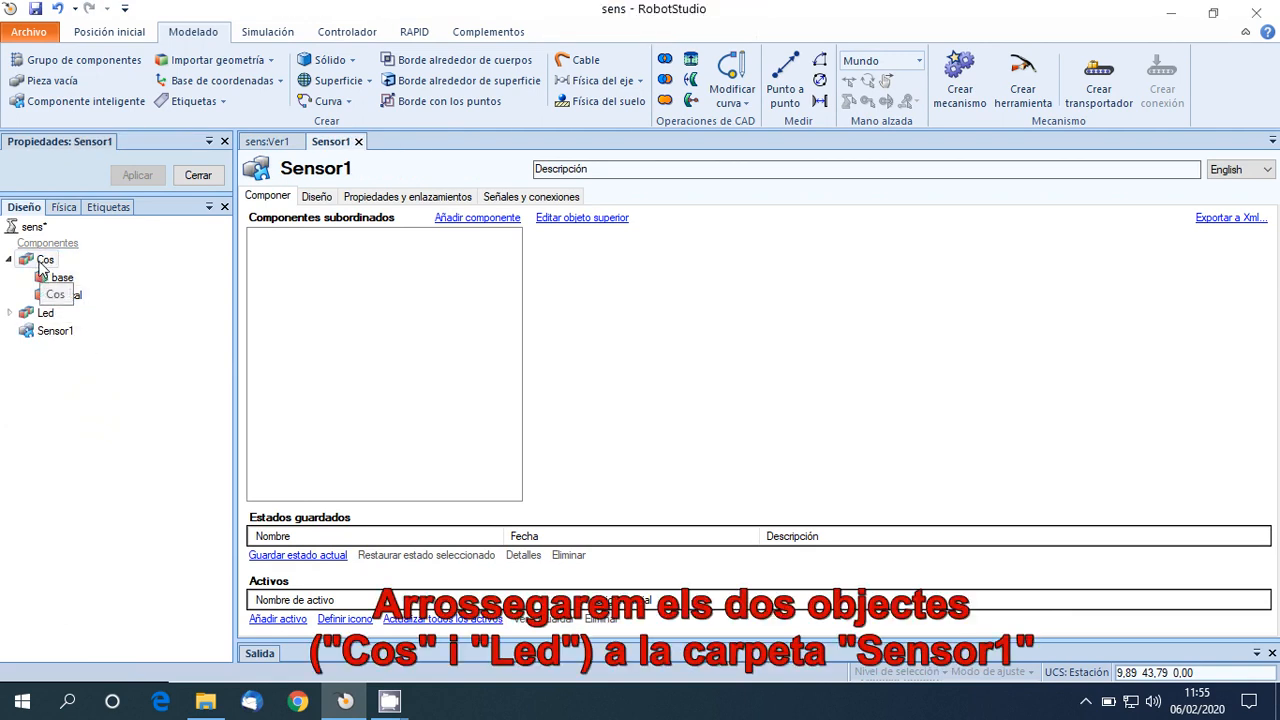
Move the Cos group and the Led part into the Sensor1 smart component.
drag(45, 260, 55, 334)
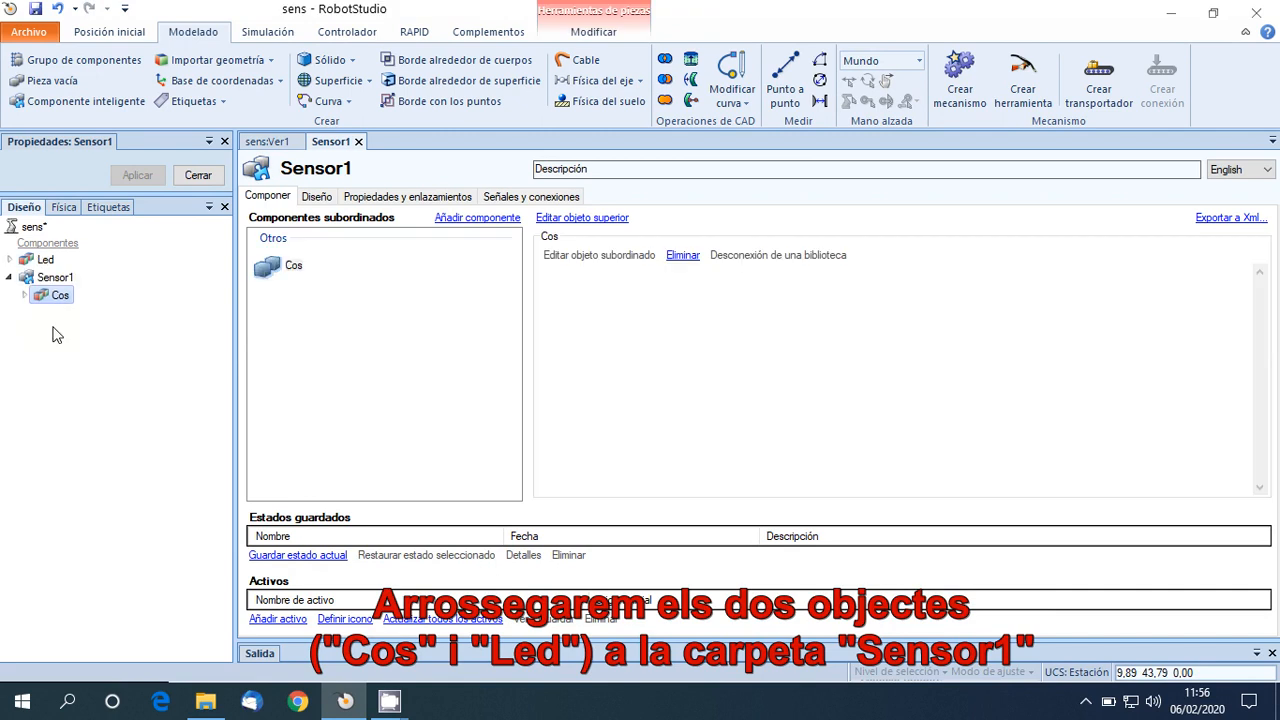
click(43, 261)
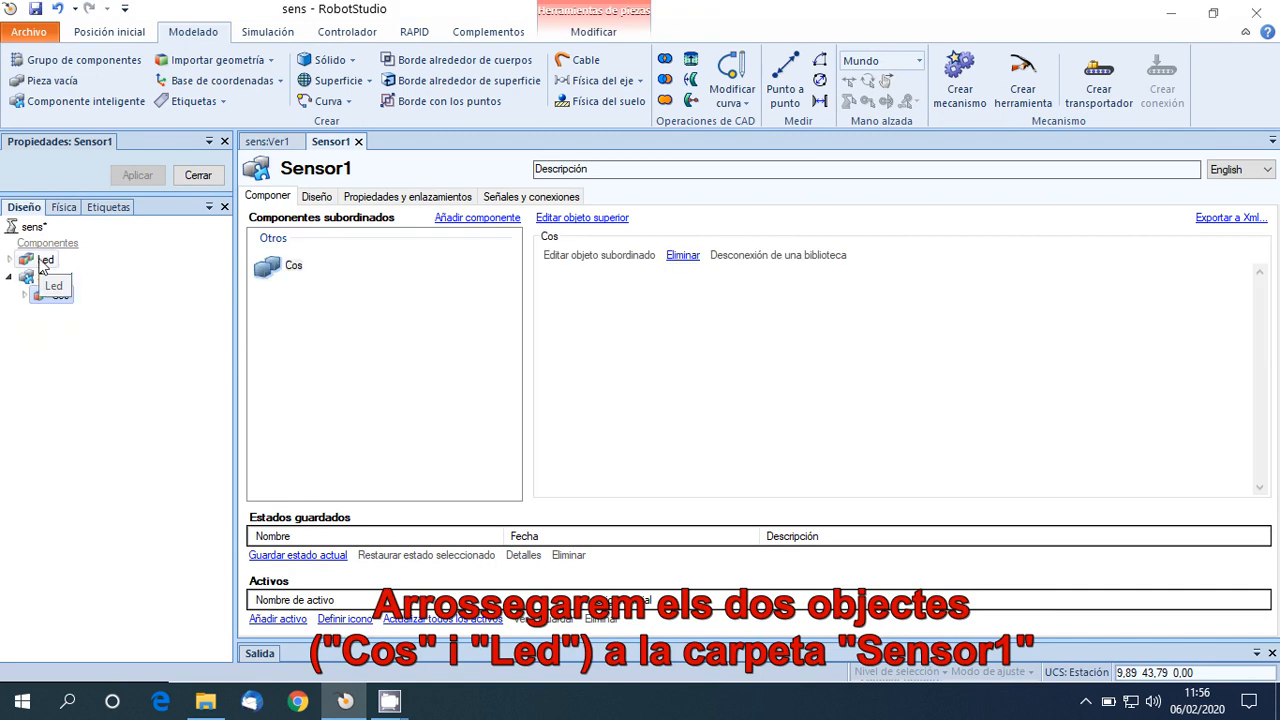
drag(43, 265, 49, 283)
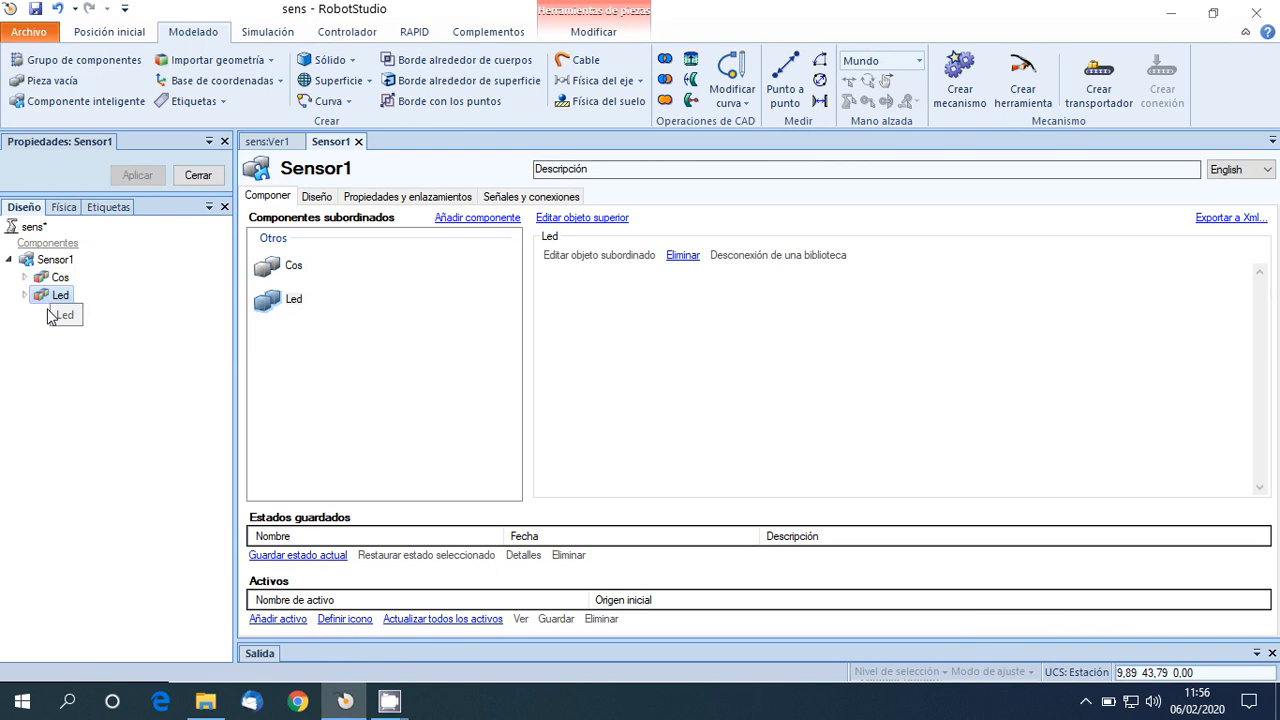
click(46, 333)
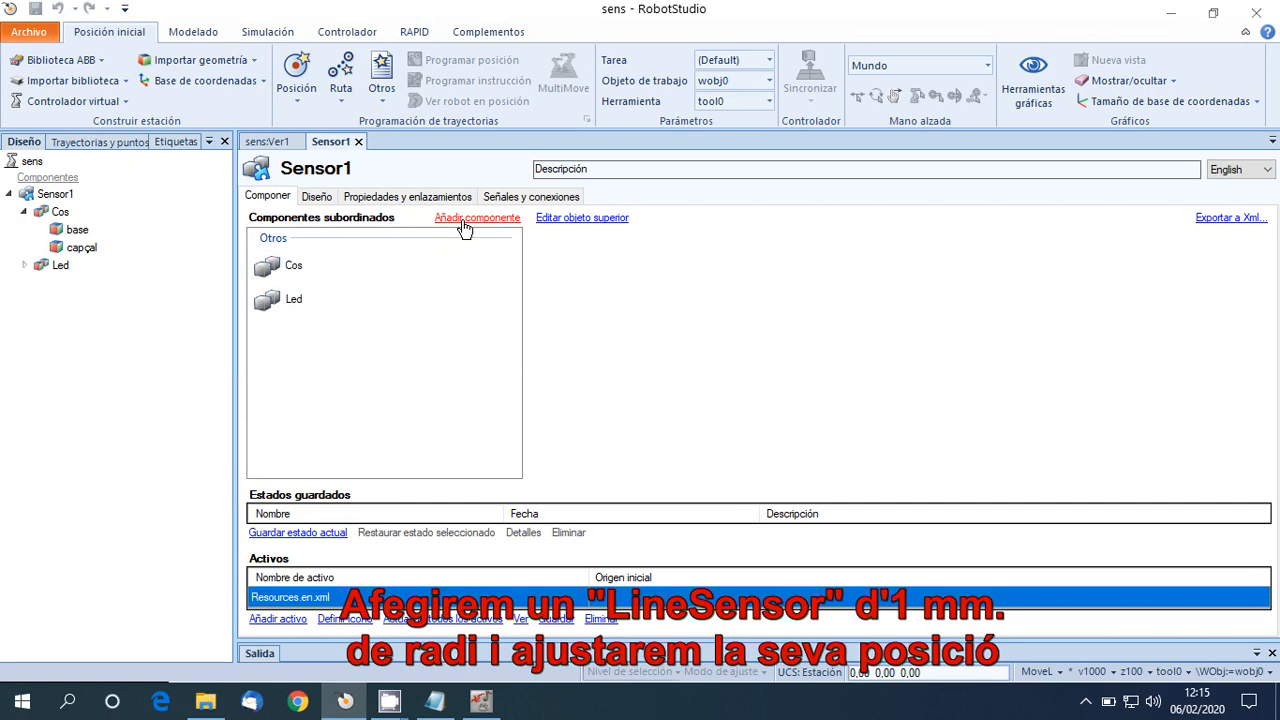
Add a LineSensor from the sensor components to the Sensor1 smart component.
click(465, 226)
mouse_move(605, 458)
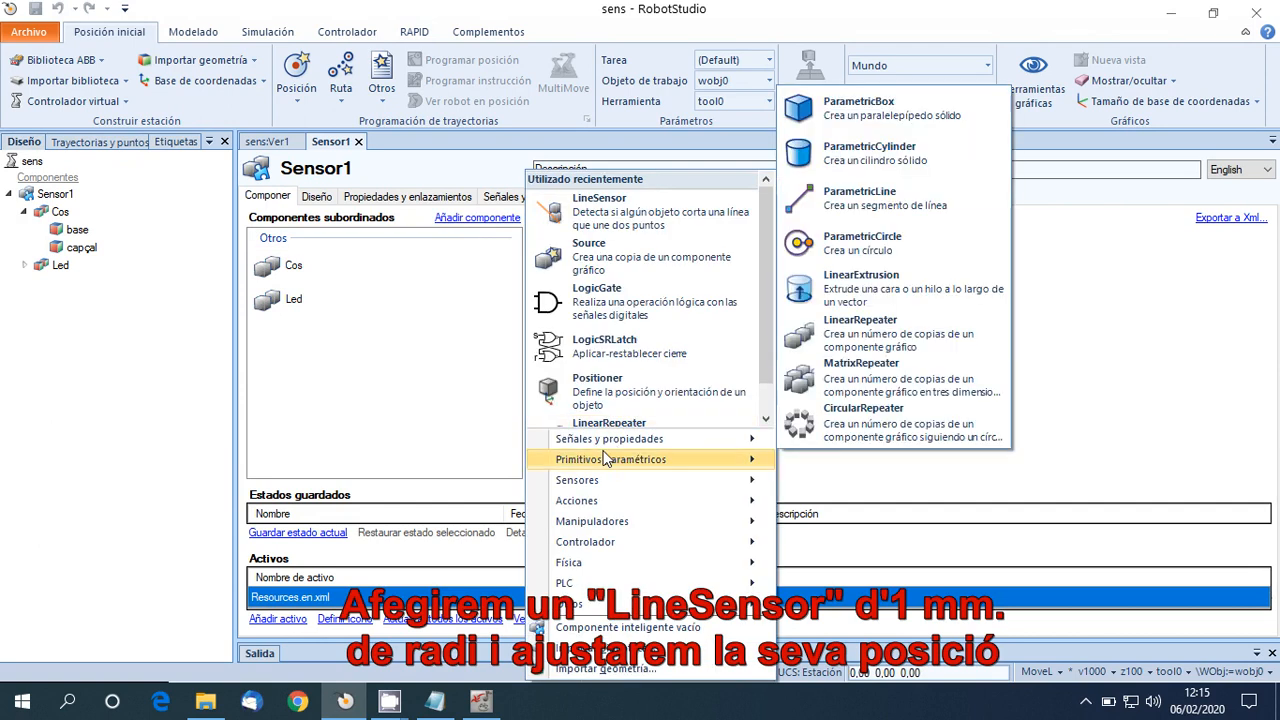
mouse_move(601, 488)
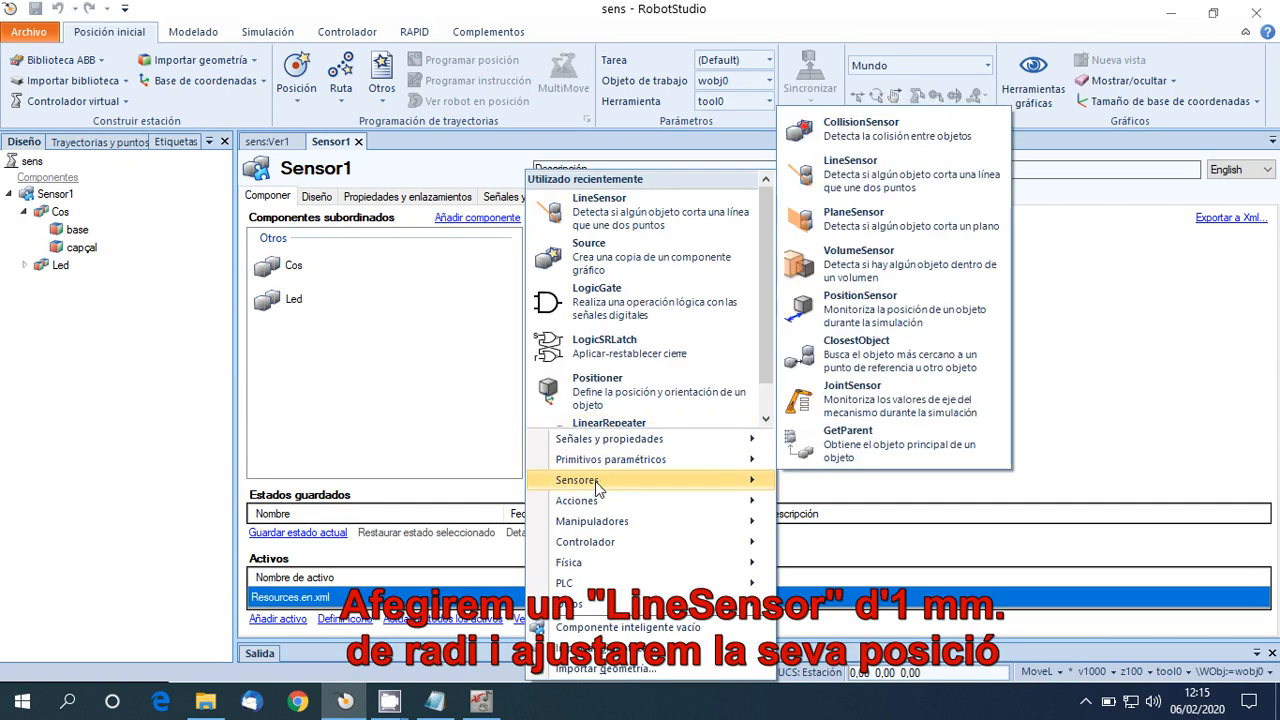
click(852, 170)
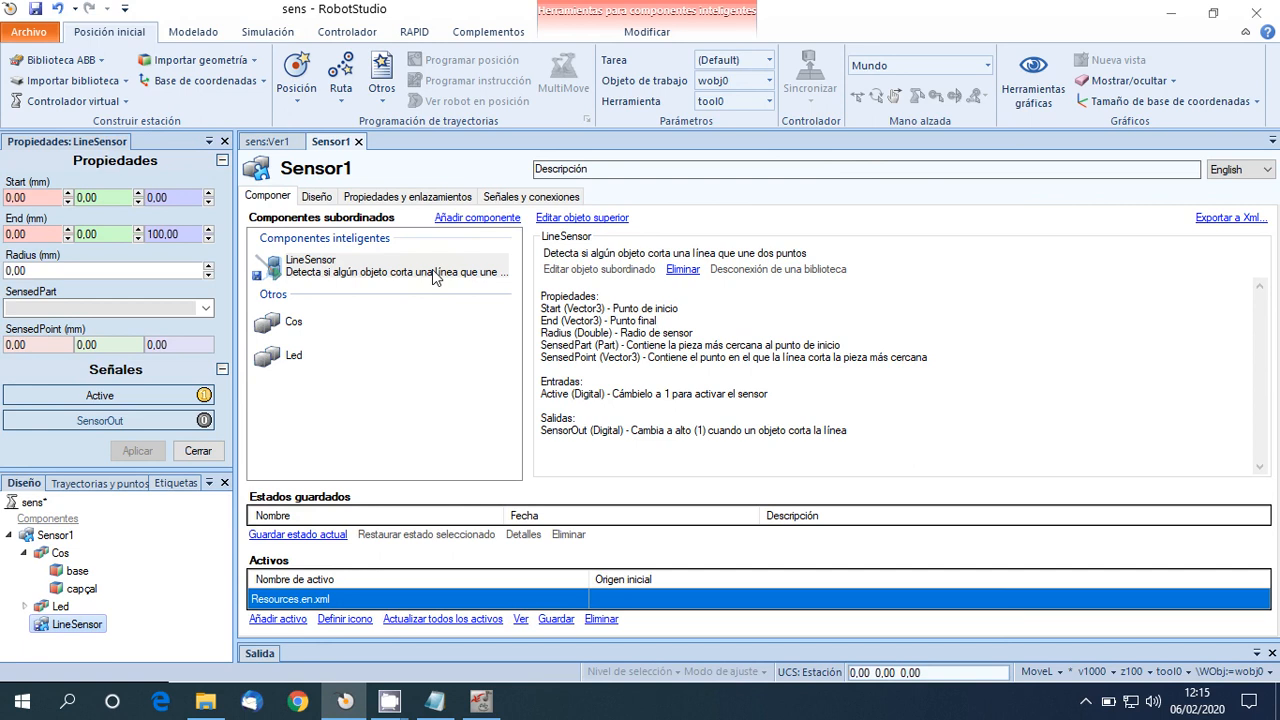
Set the LineSensor's start point to 28, 0, 40 and its end point to 100, 0, 40 mm.
drag(49, 197, 5, 197)
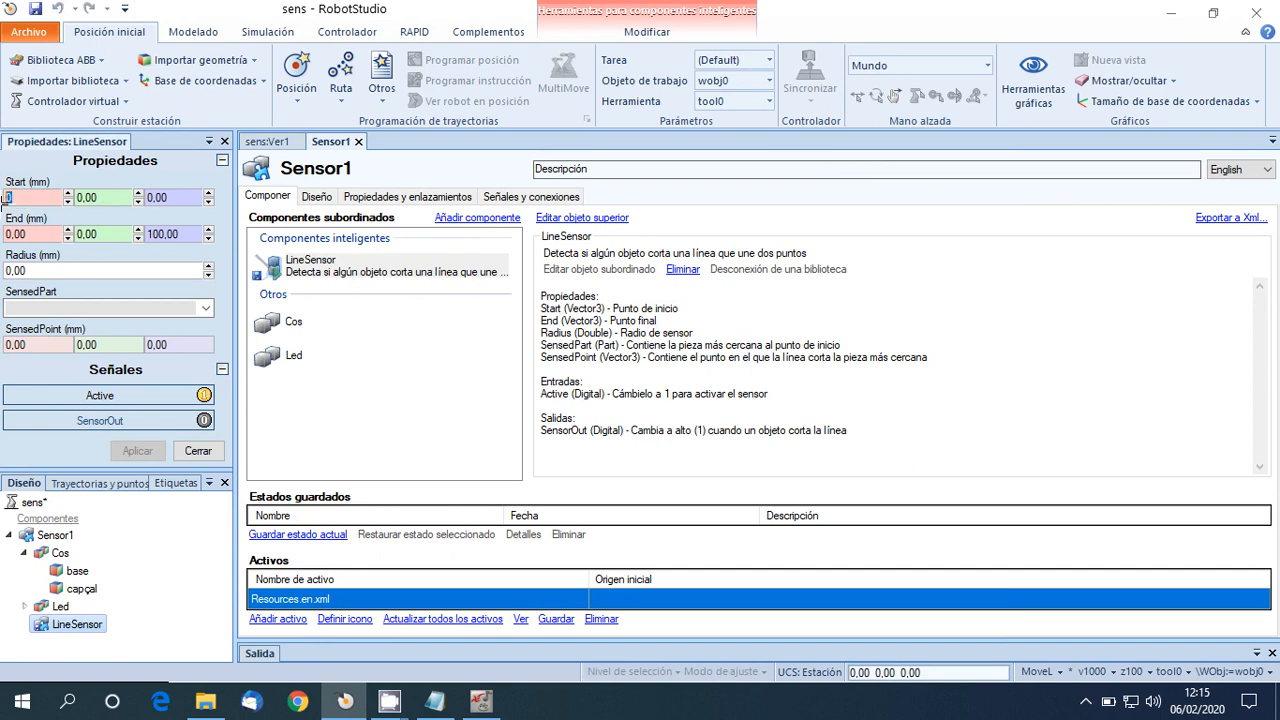
text(28)
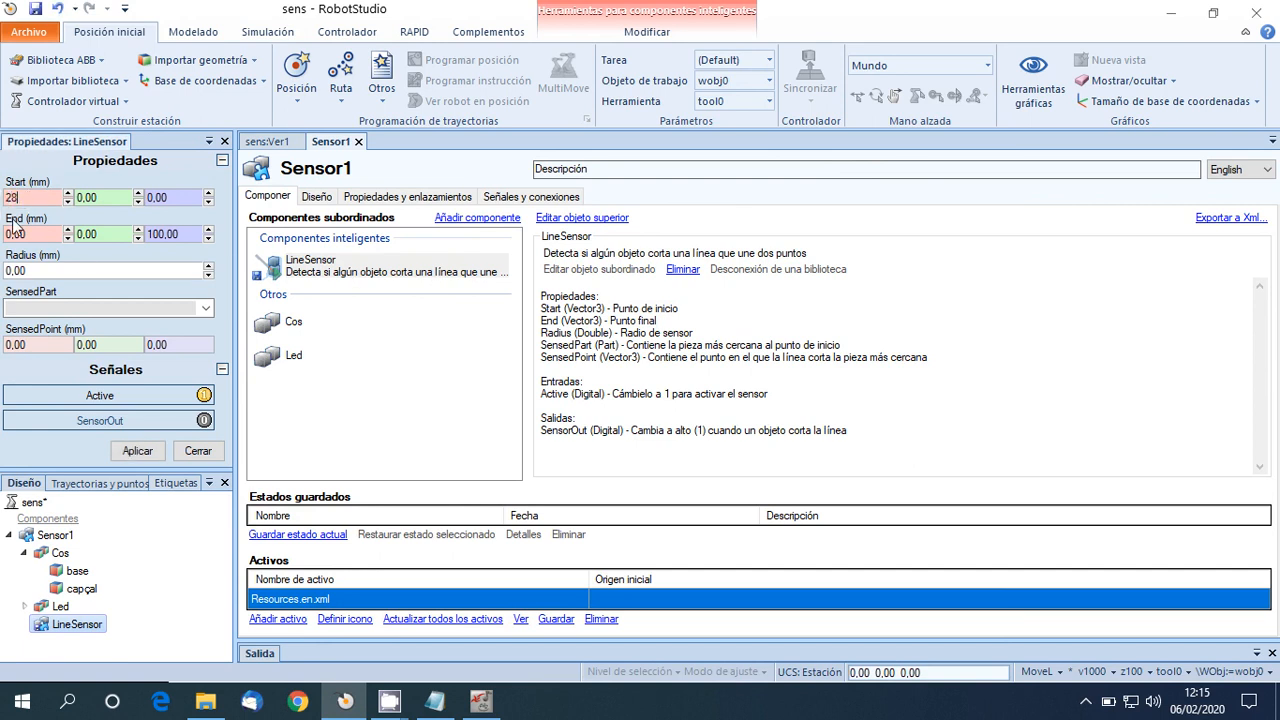
drag(35, 234, 5, 234)
click(174, 197)
key(BackSpace)
text(4)
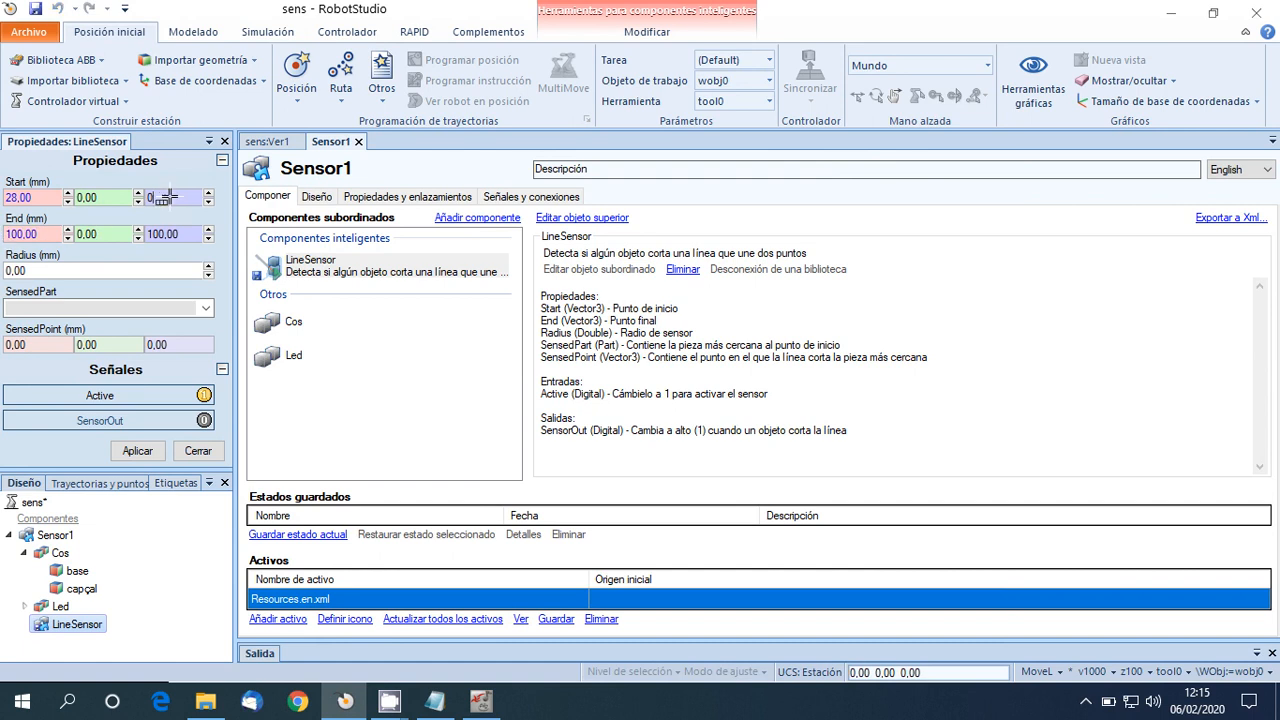
text(0)
double_click(166, 234)
text(40)
Set the LineSensor's radius to 1 mm, apply the properties and show the beam in the station's 3D view.
double_click(138, 266)
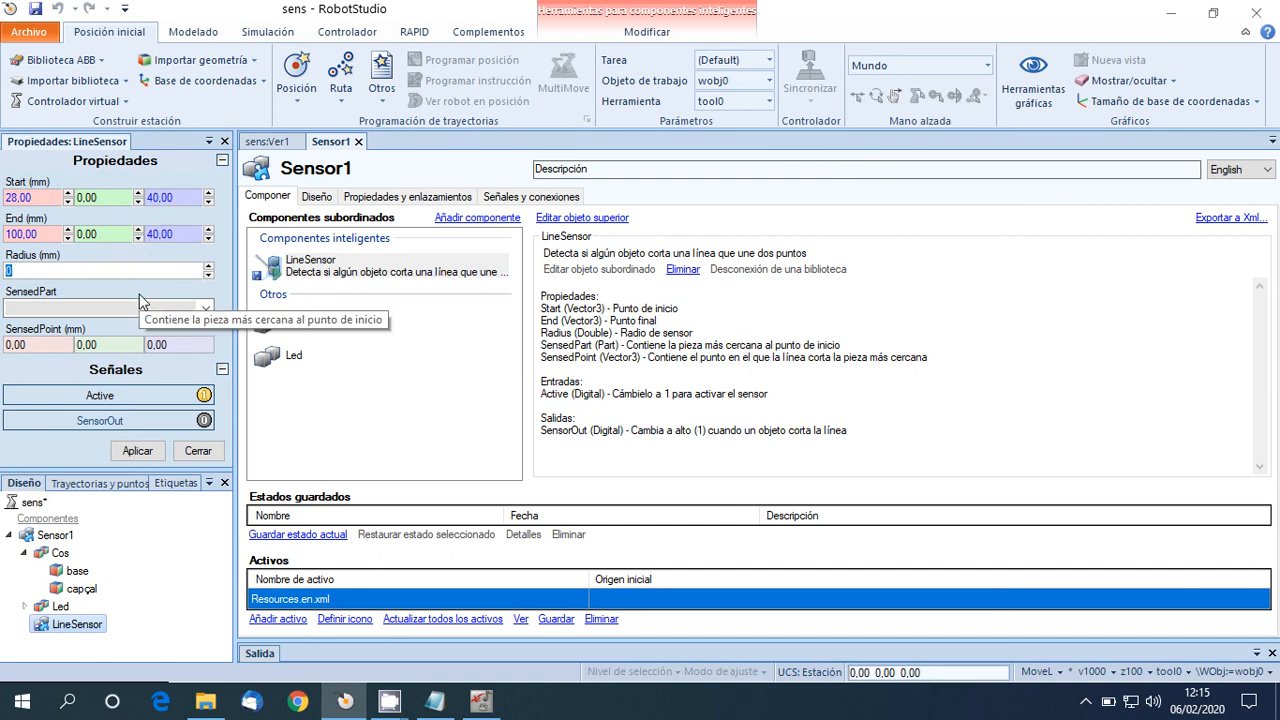
text(1)
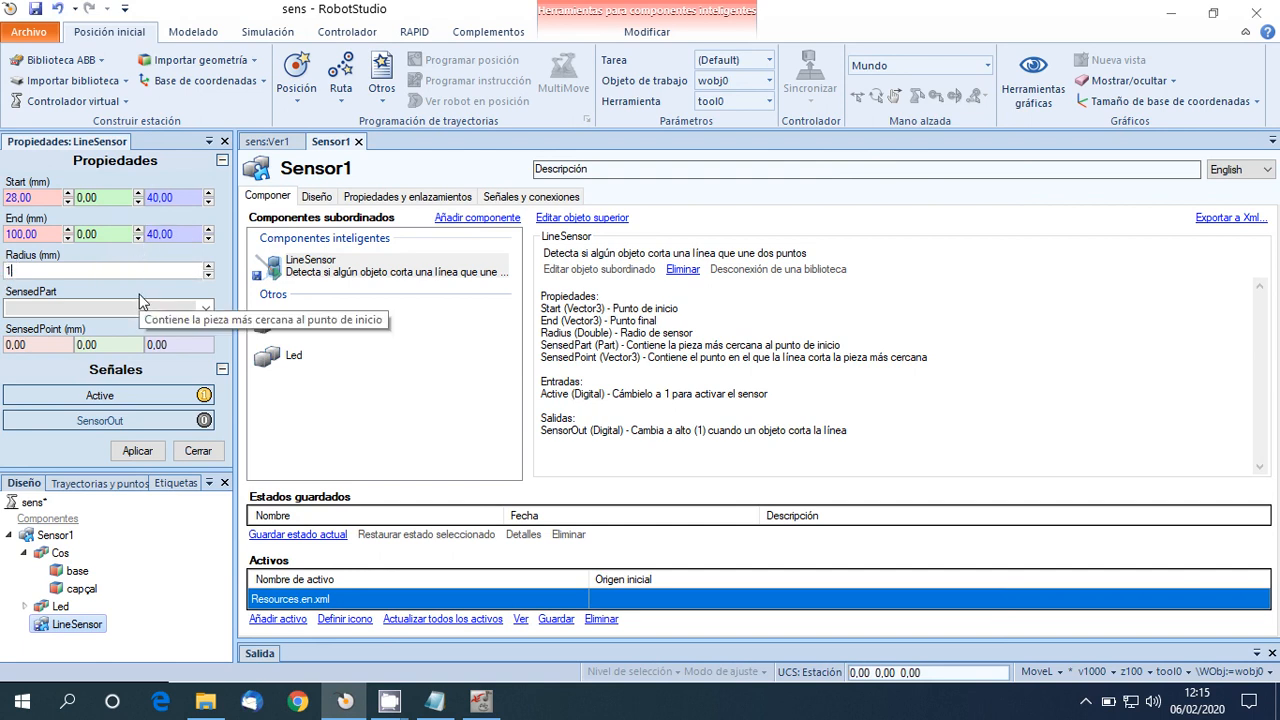
click(138, 452)
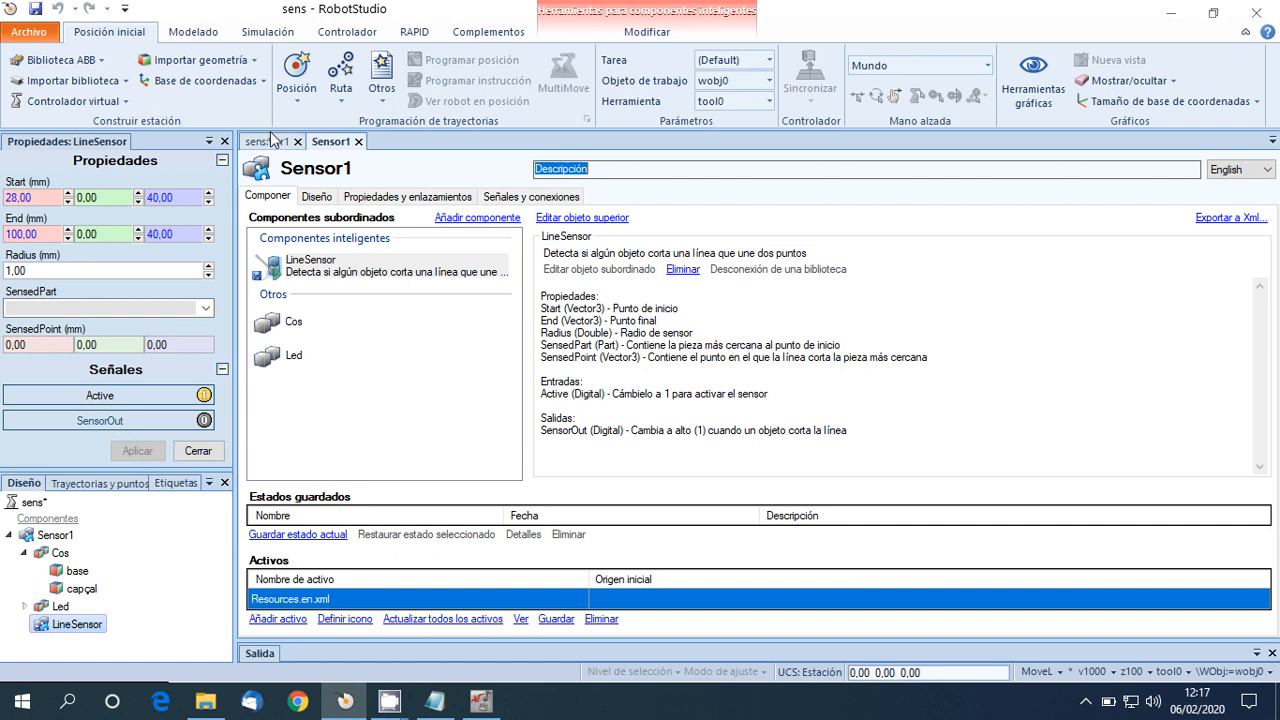
click(268, 141)
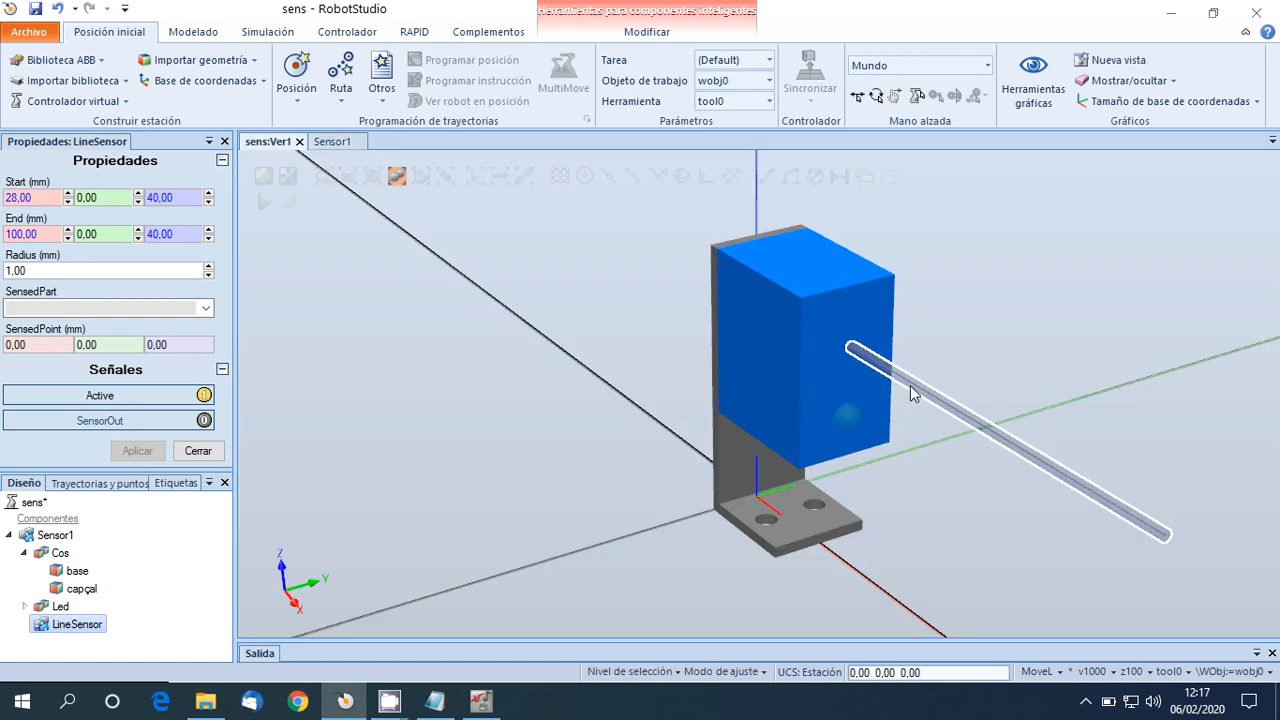
Return to the Sensor1 component editor and add a Highlighter from the other components.
click(340, 143)
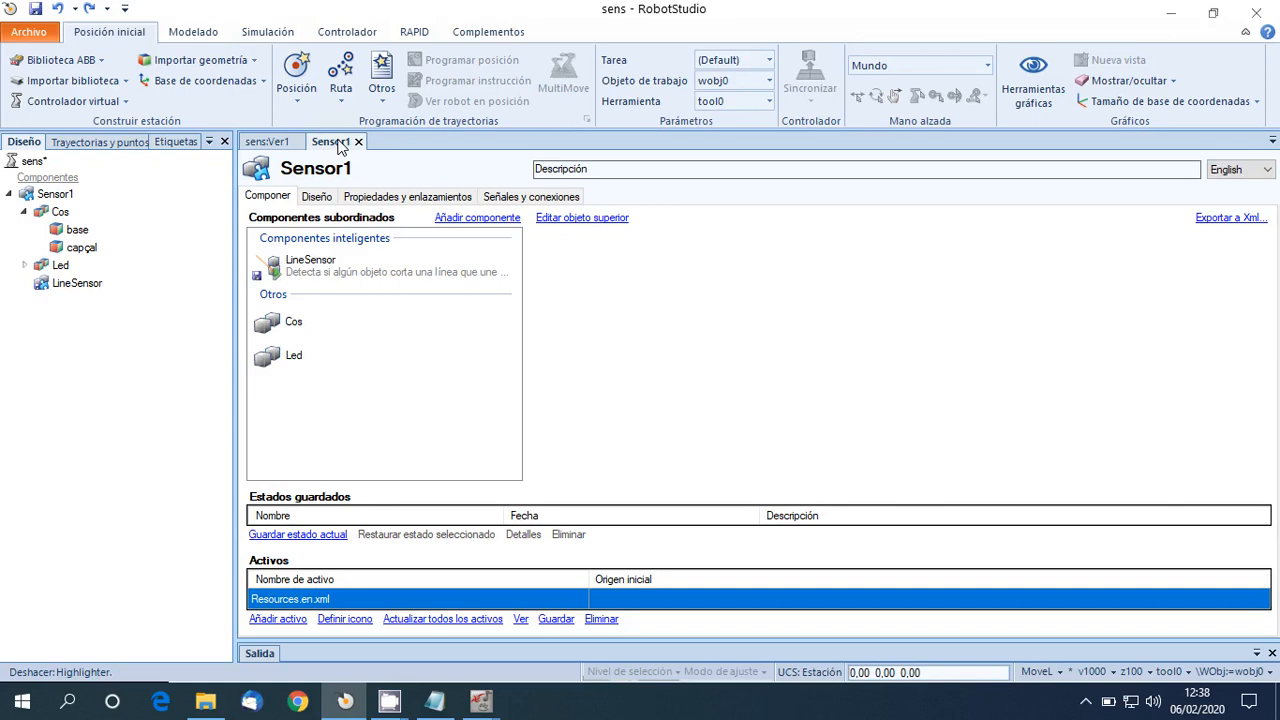
click(460, 219)
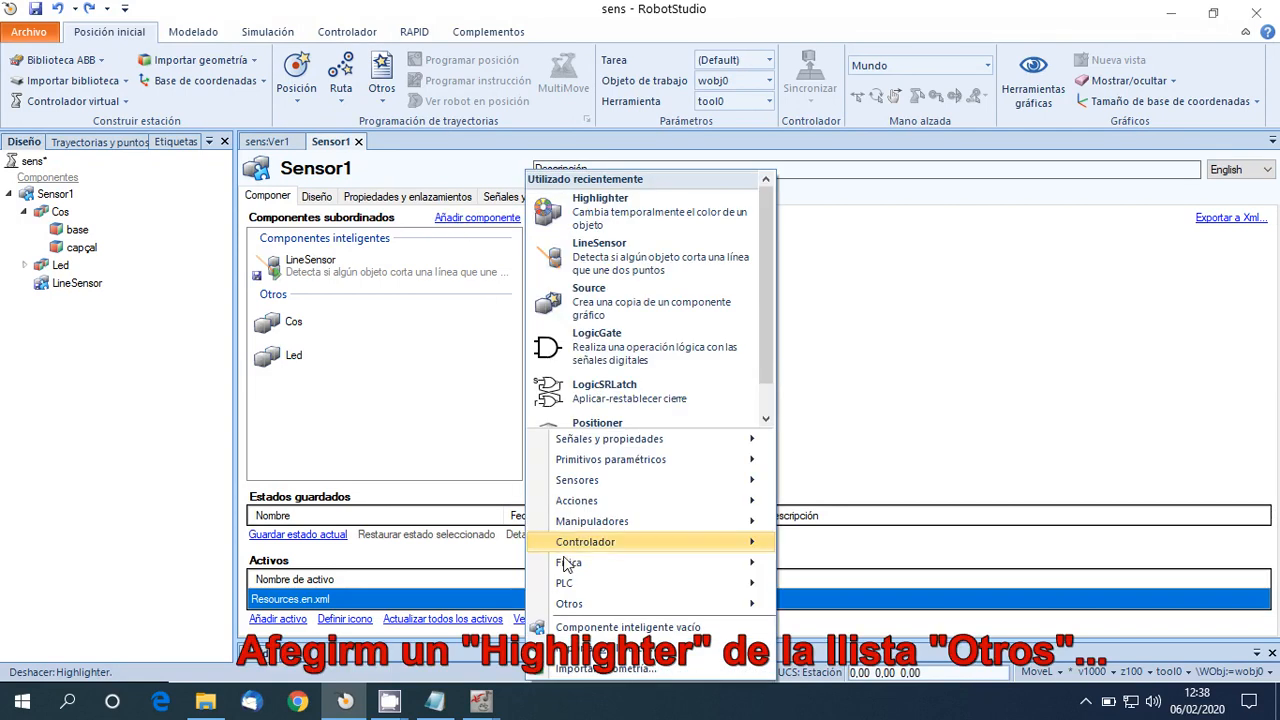
mouse_move(565, 603)
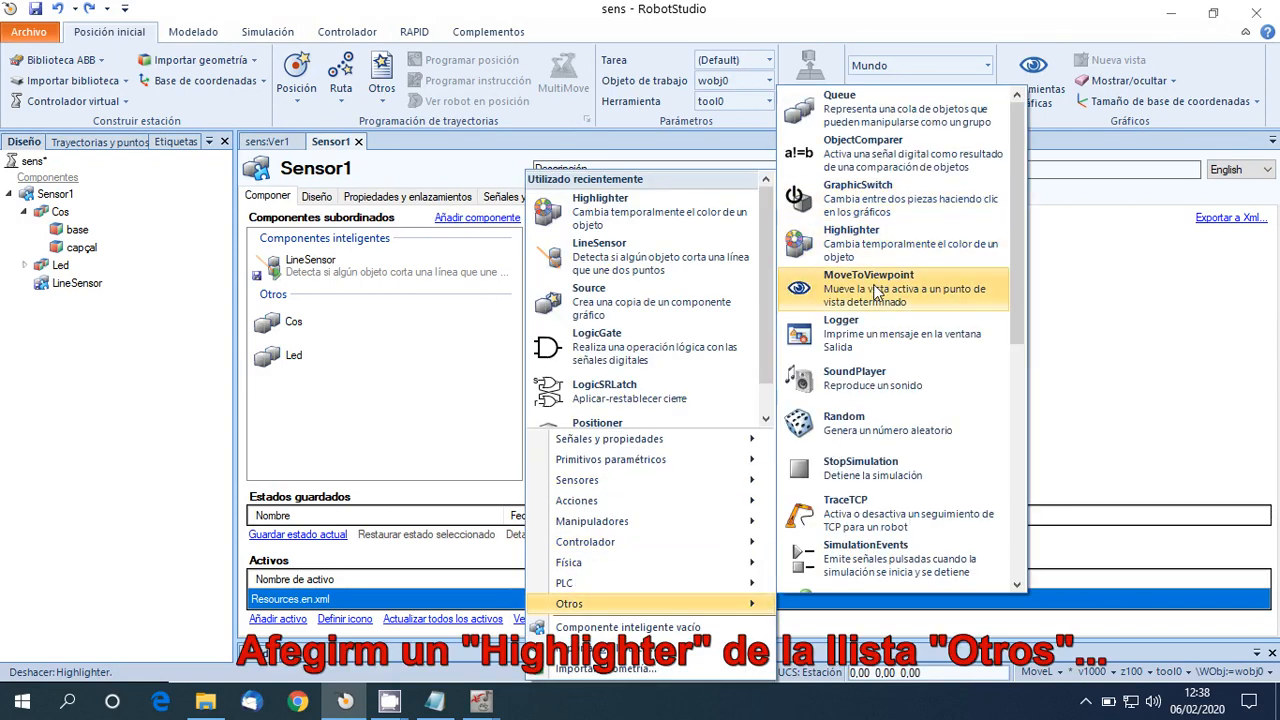
click(833, 244)
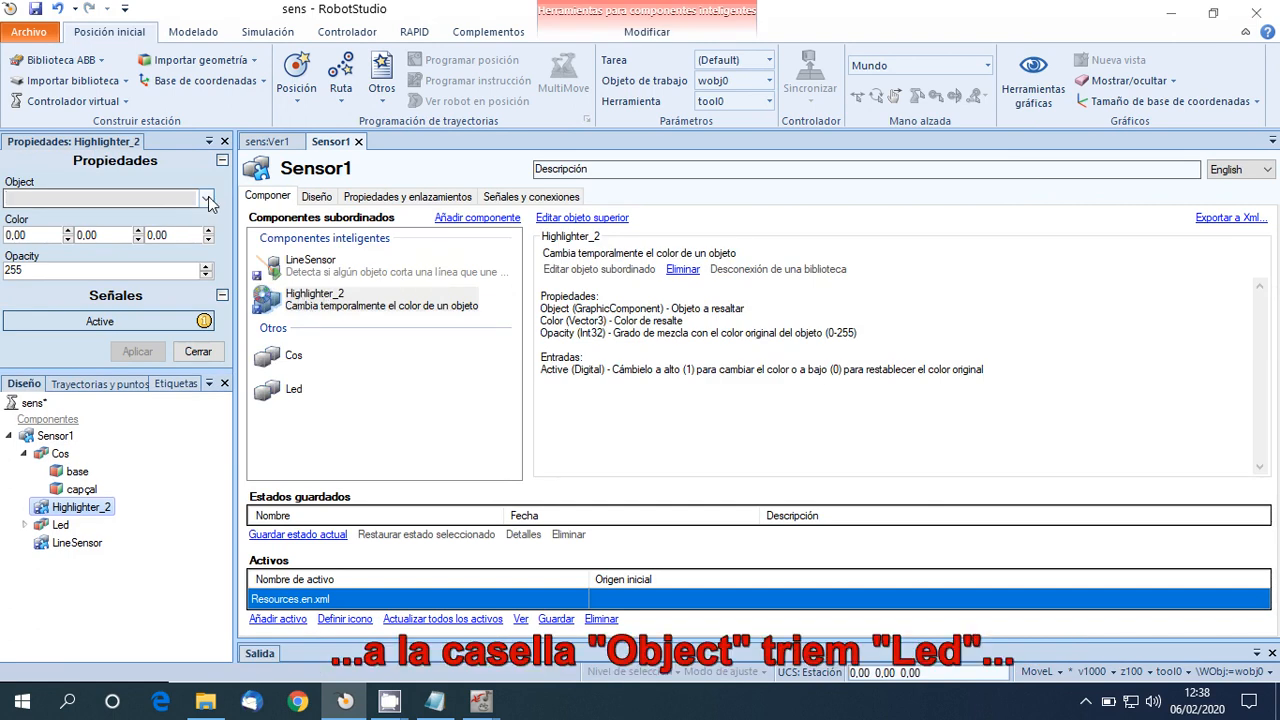
Set the Highlighter's object to Led and its colour to 0, 255, 0, switch its Active signal off, and apply.
click(205, 198)
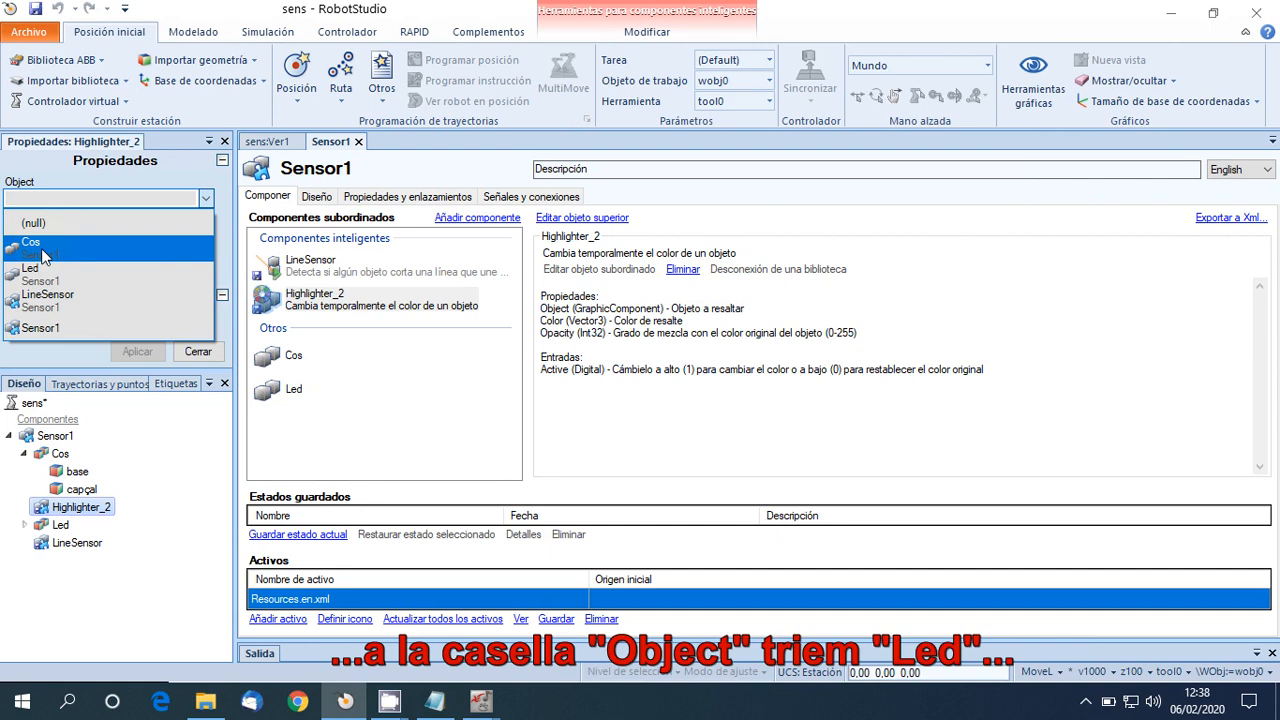
click(55, 272)
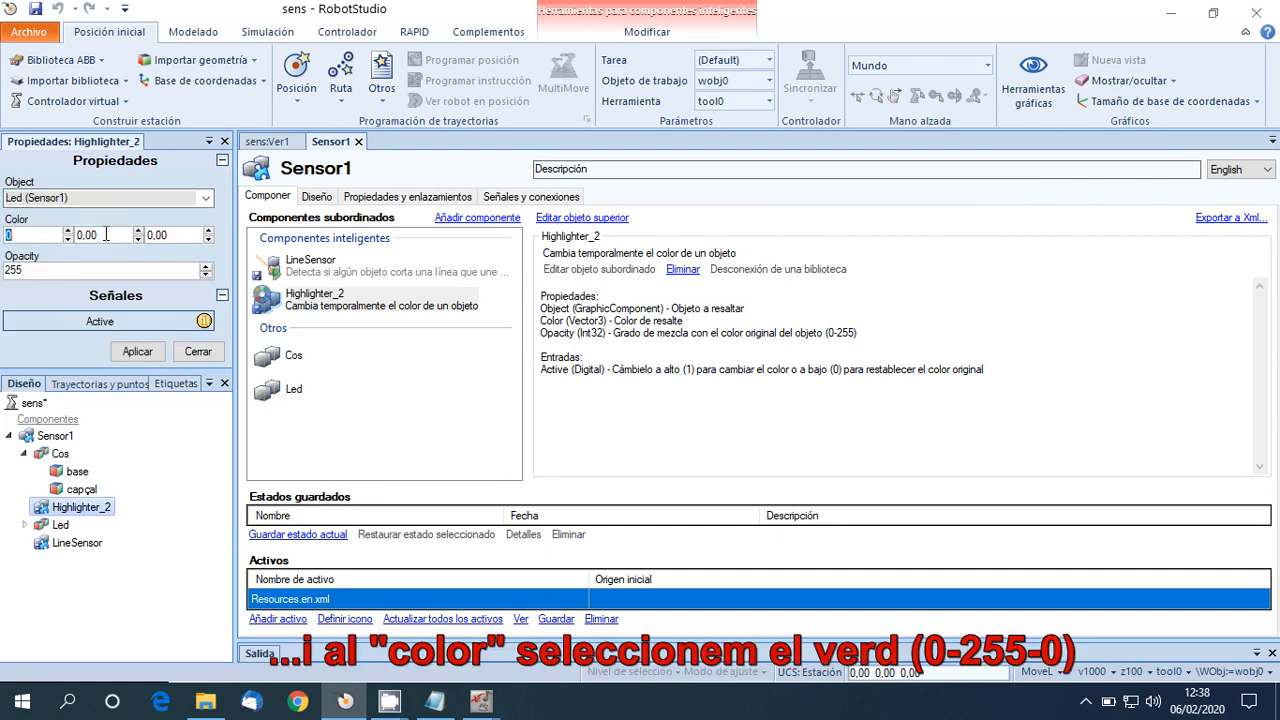
click(107, 233)
text(255)
click(139, 318)
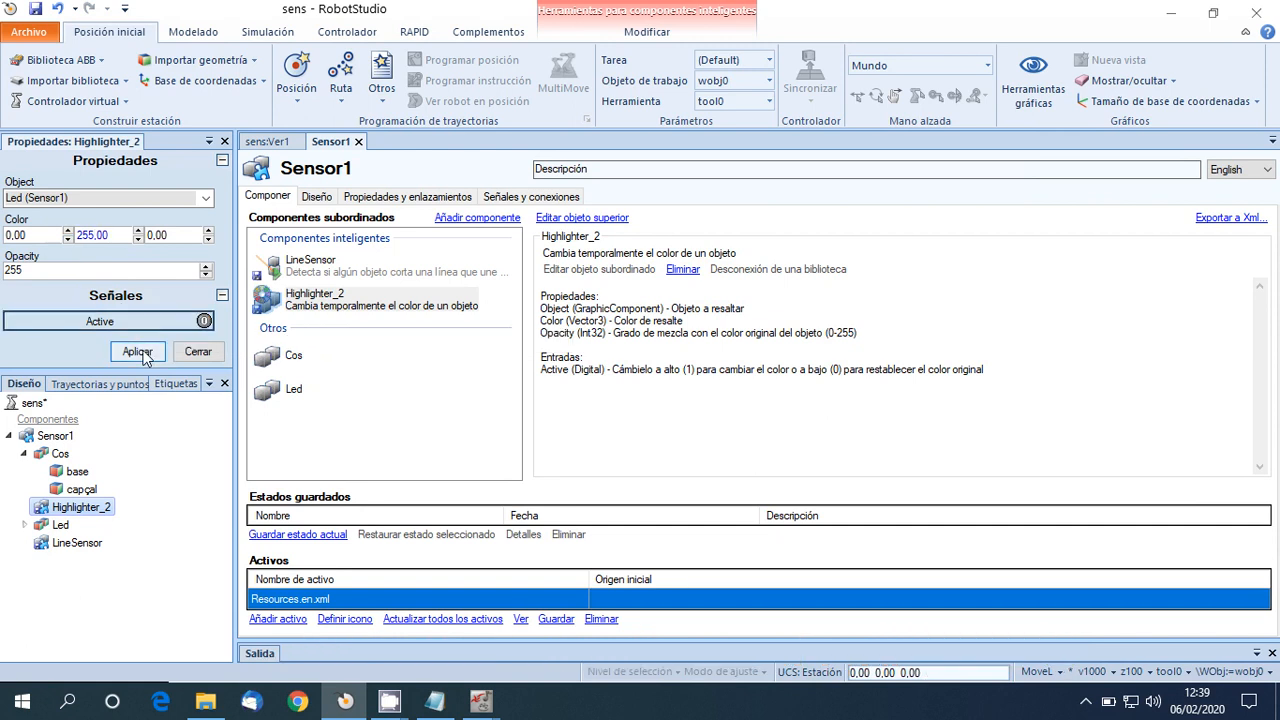
click(140, 354)
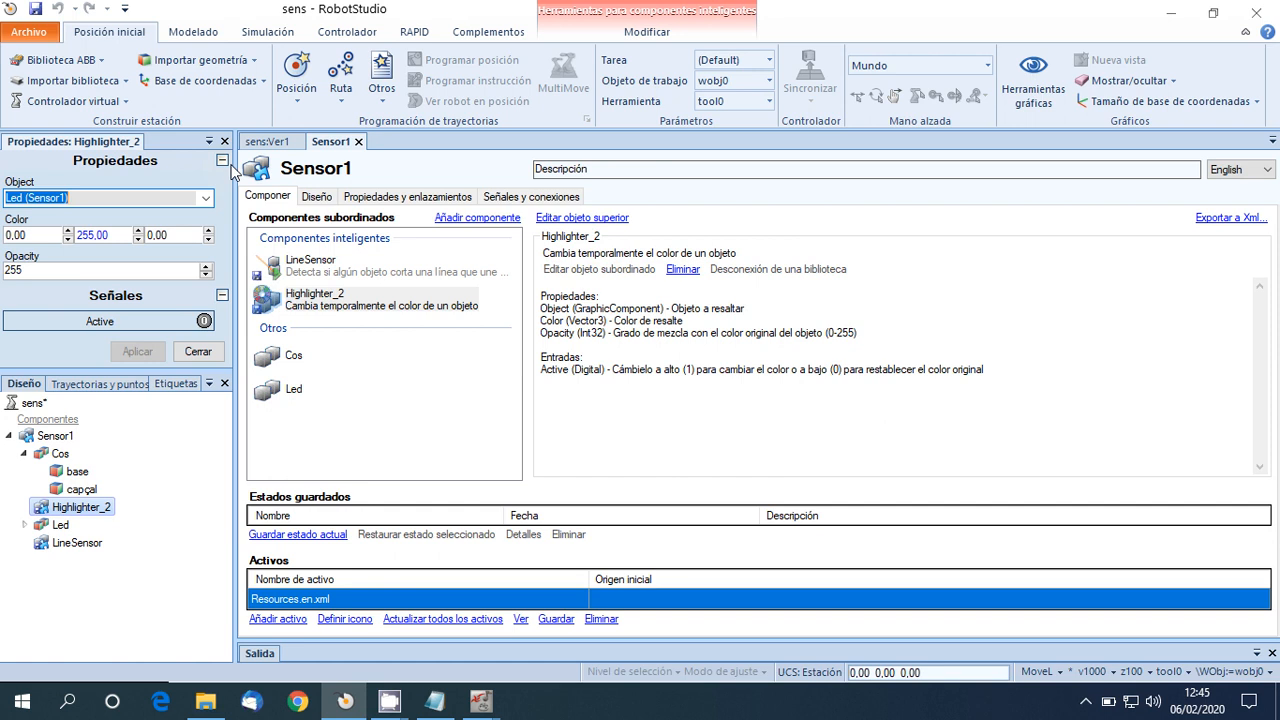
Test the Highlighter in the station's 3D view by toggling its Active signal on and off, then close its properties.
click(262, 142)
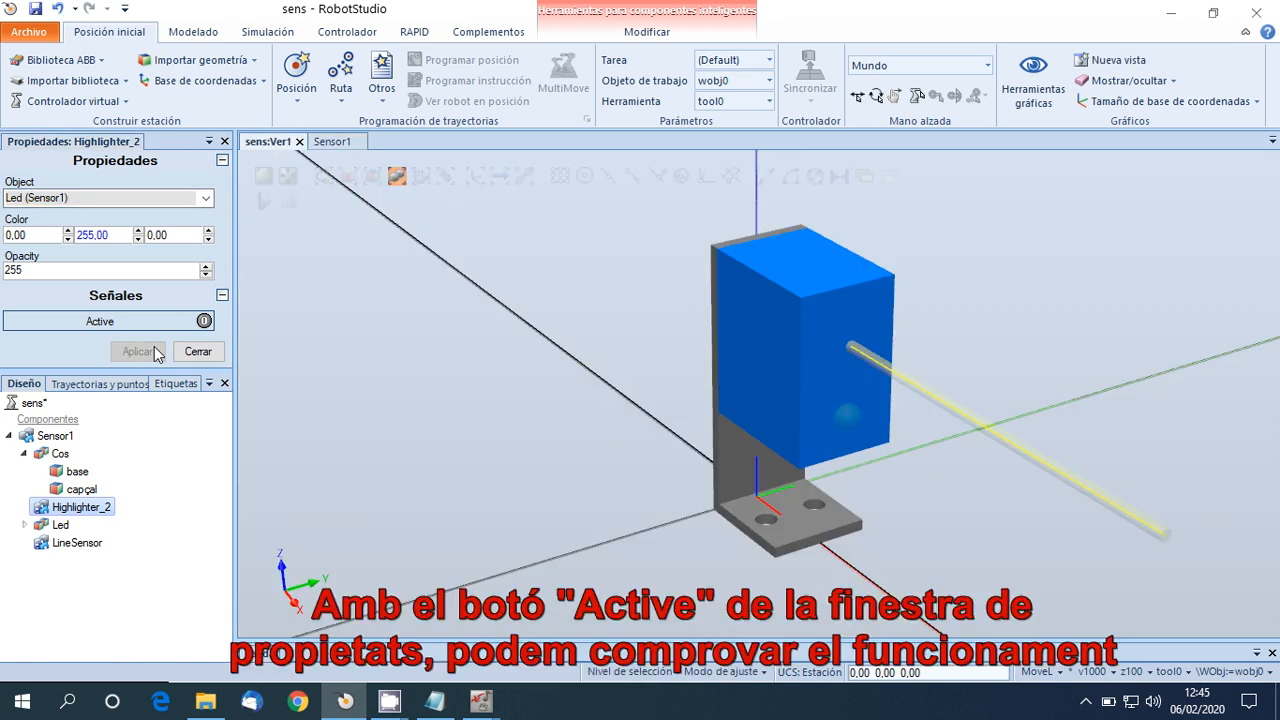
click(140, 322)
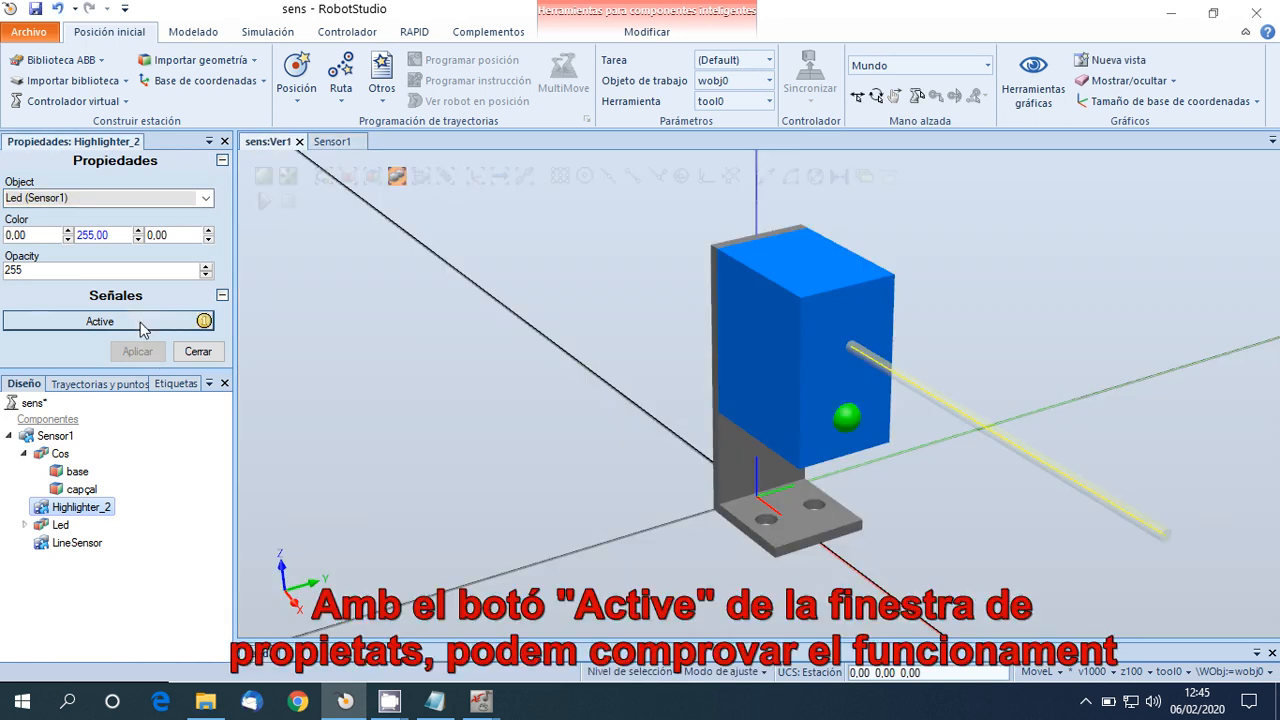
click(140, 322)
click(140, 322)
click(140, 322)
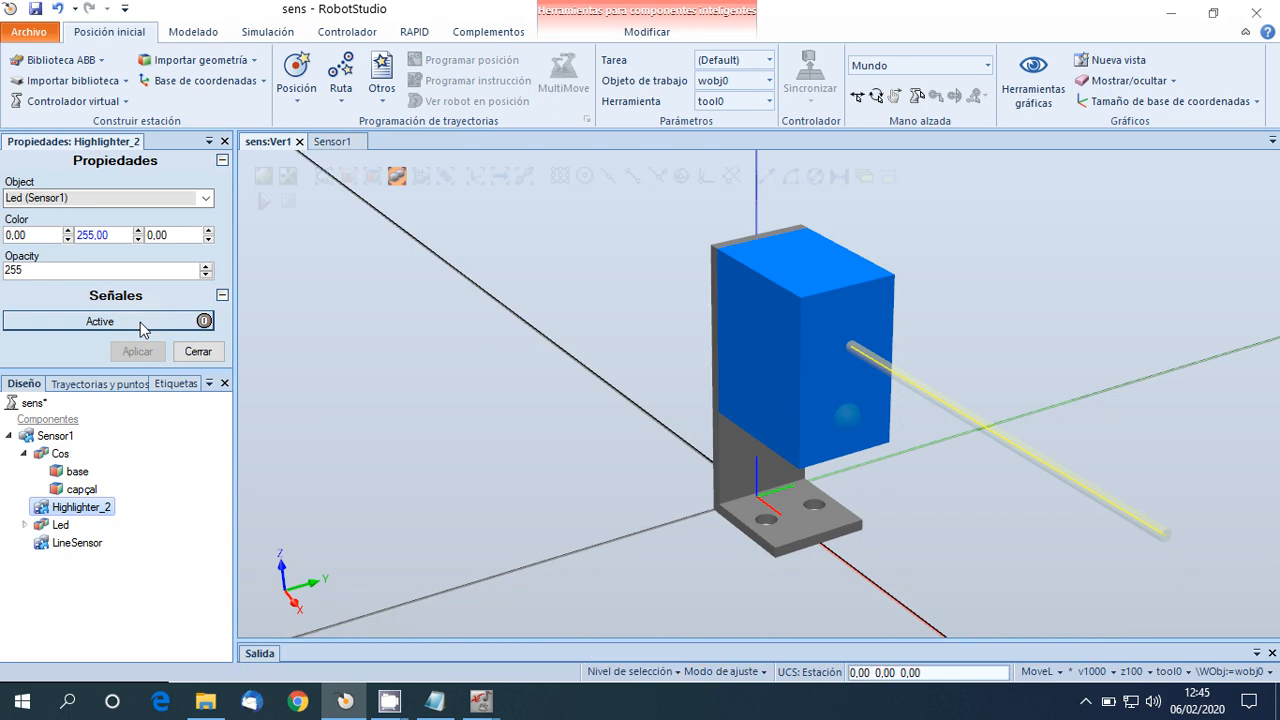
click(140, 322)
click(140, 322)
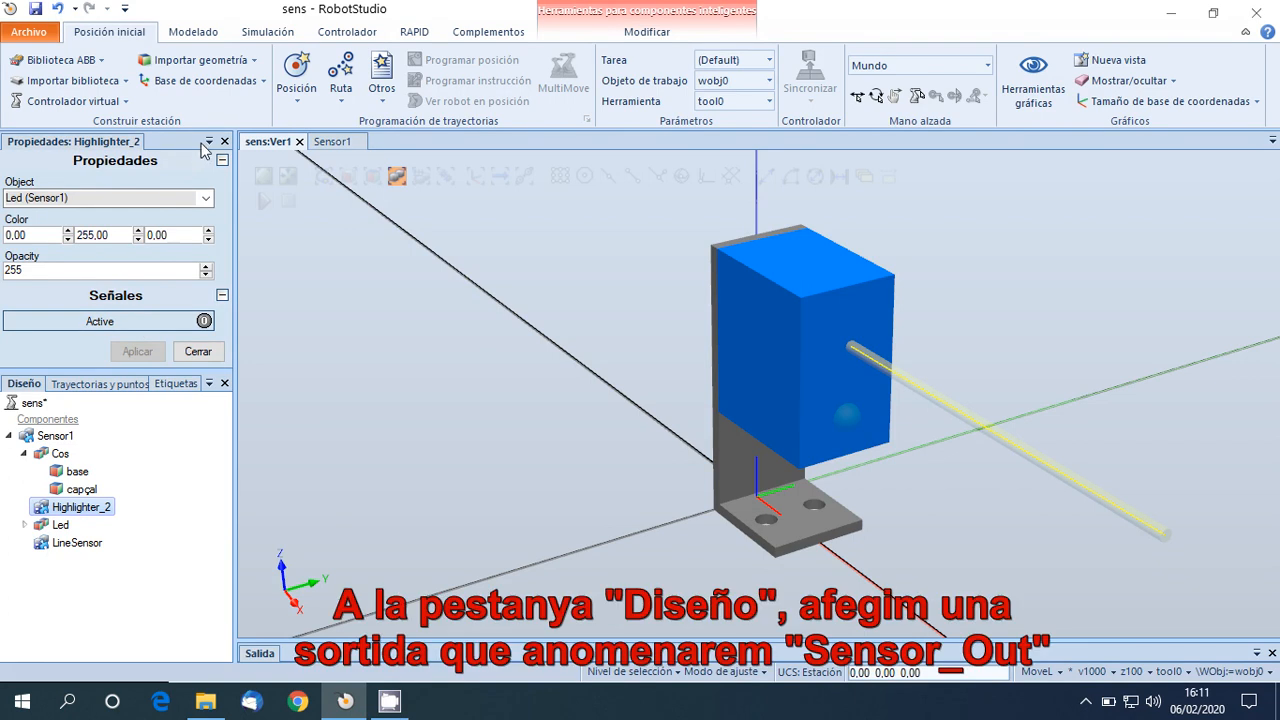
click(224, 142)
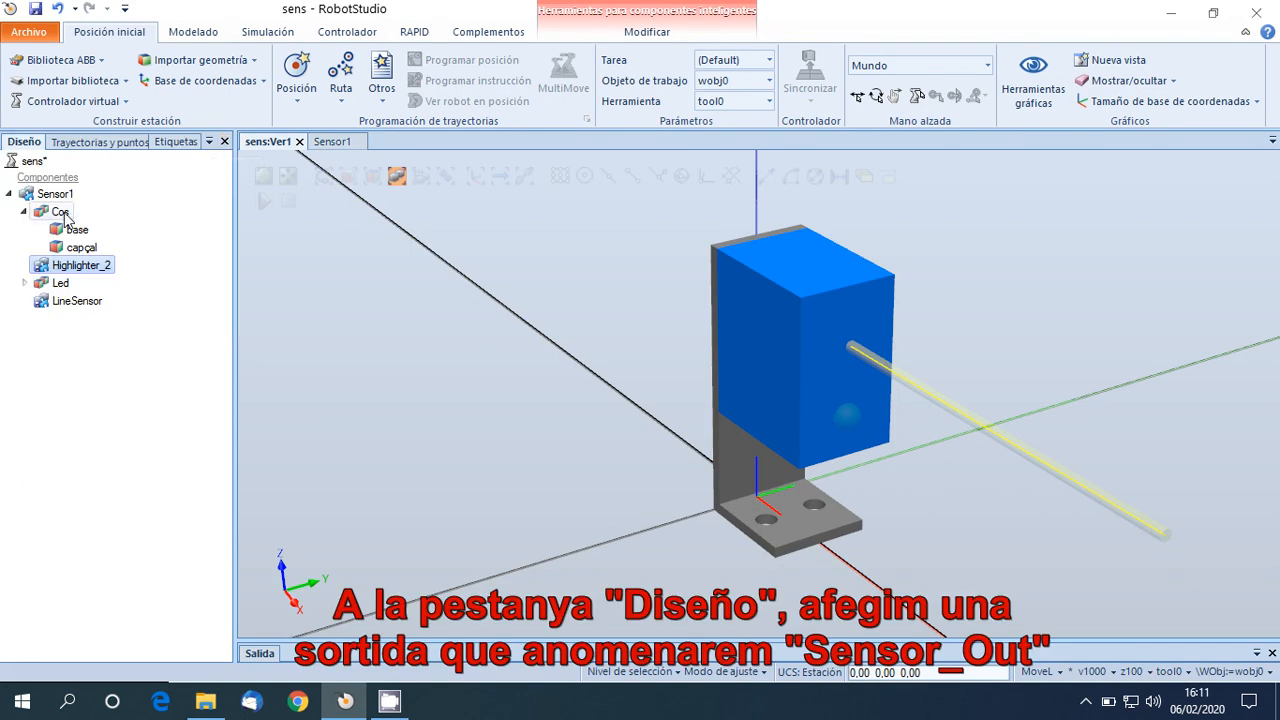
In the Sensor1 component's design view, add a DigitalOutput signal named Sensor_Out.
click(335, 142)
click(318, 198)
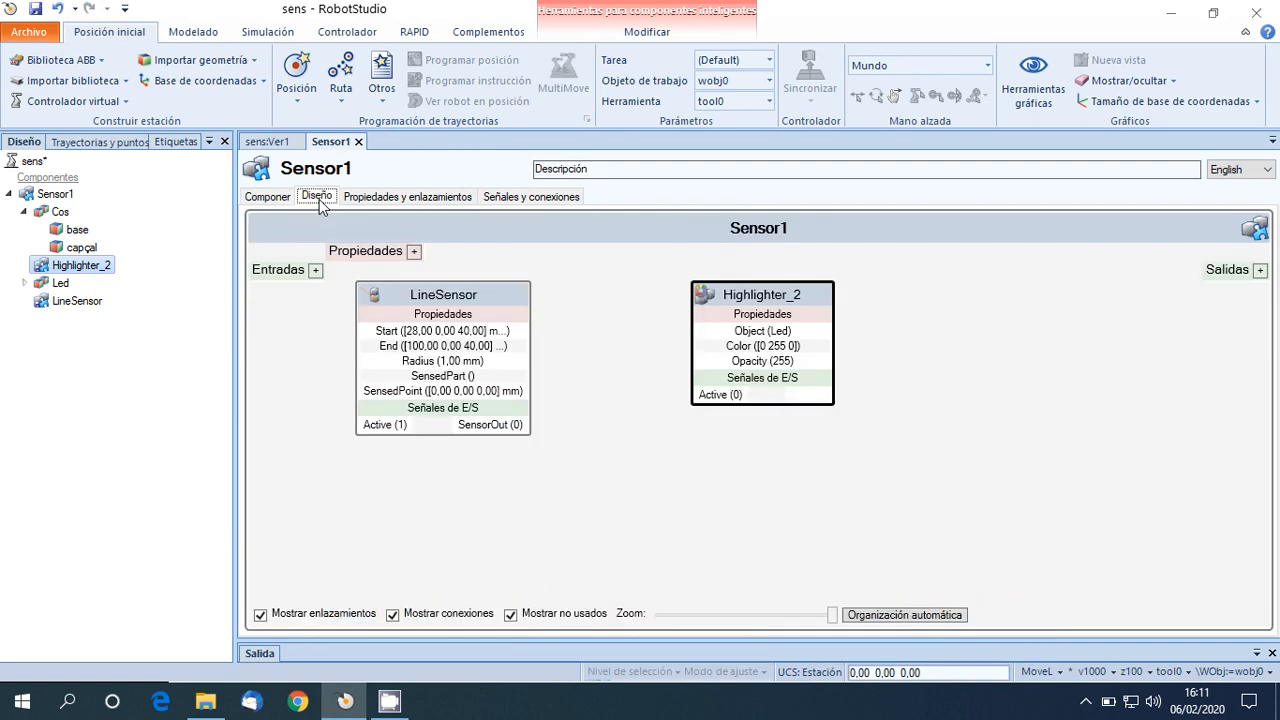
click(1260, 270)
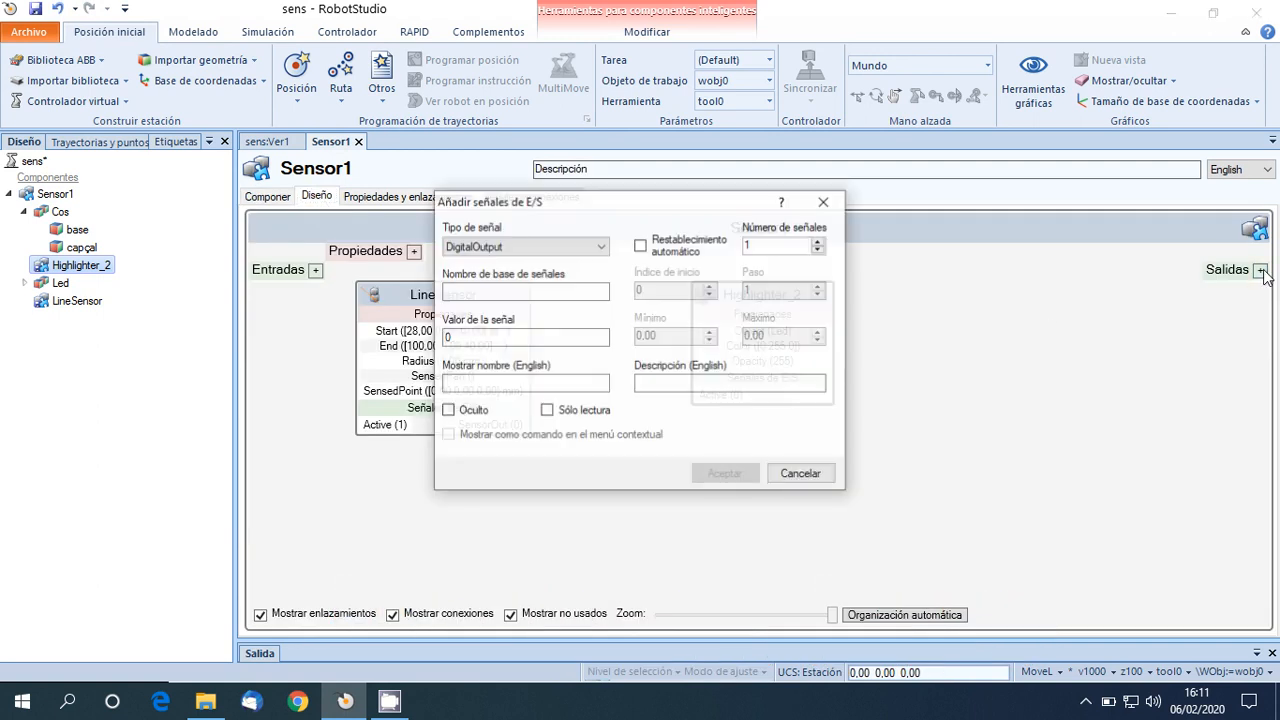
click(485, 290)
text(Sensor_Out)
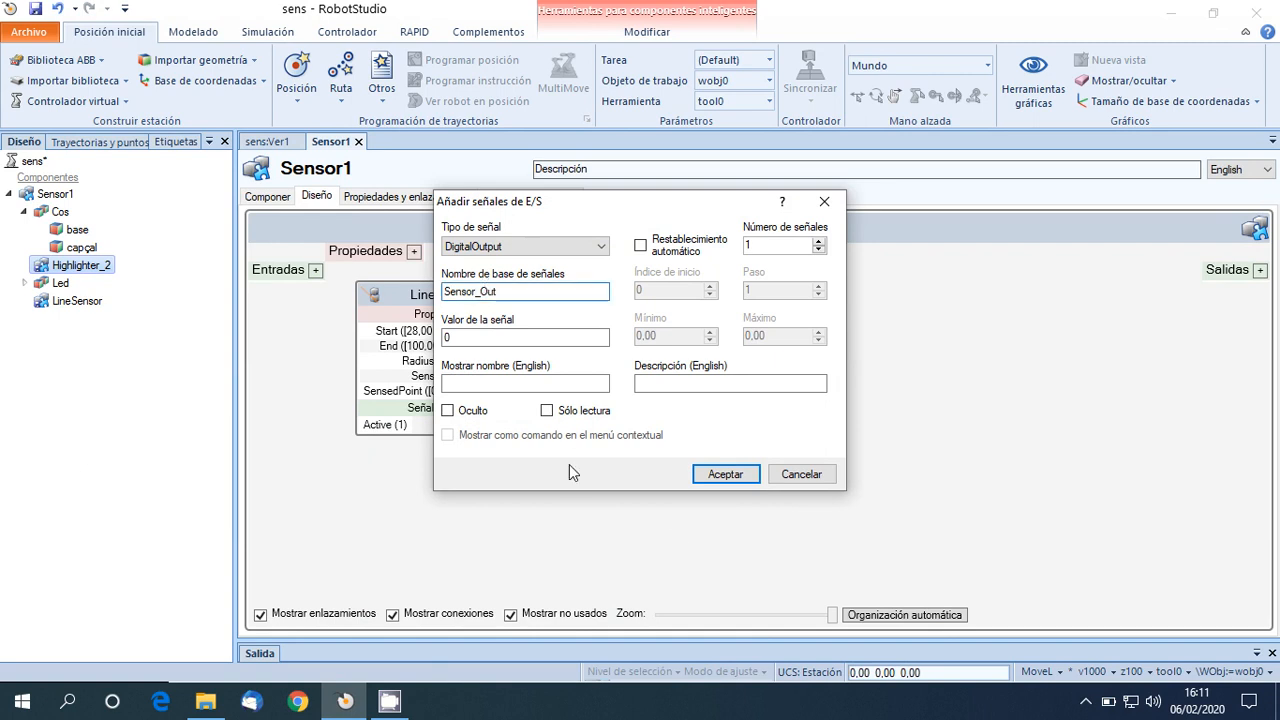
click(724, 474)
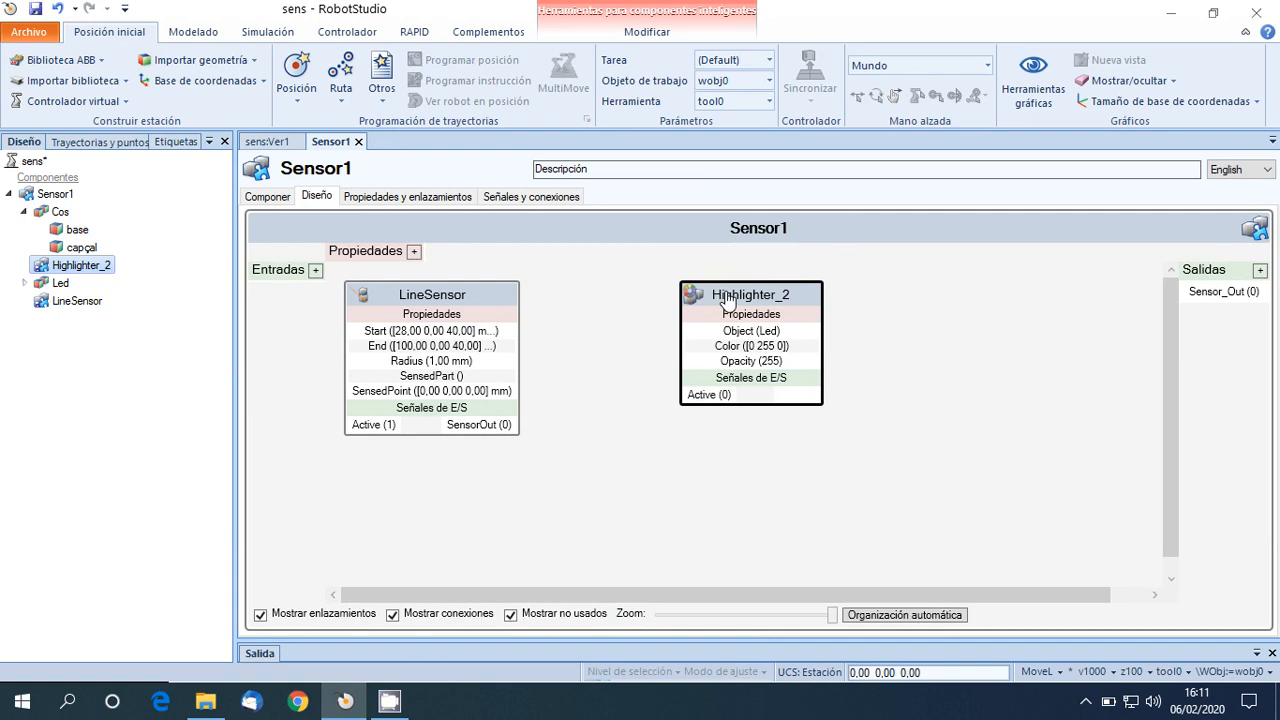
Place the Highlighter below the LineSensor and connect the LineSensor's SensorOut to the Highlighter's Active input and the Sensor_Out output.
drag(712, 296, 712, 480)
drag(505, 424, 674, 571)
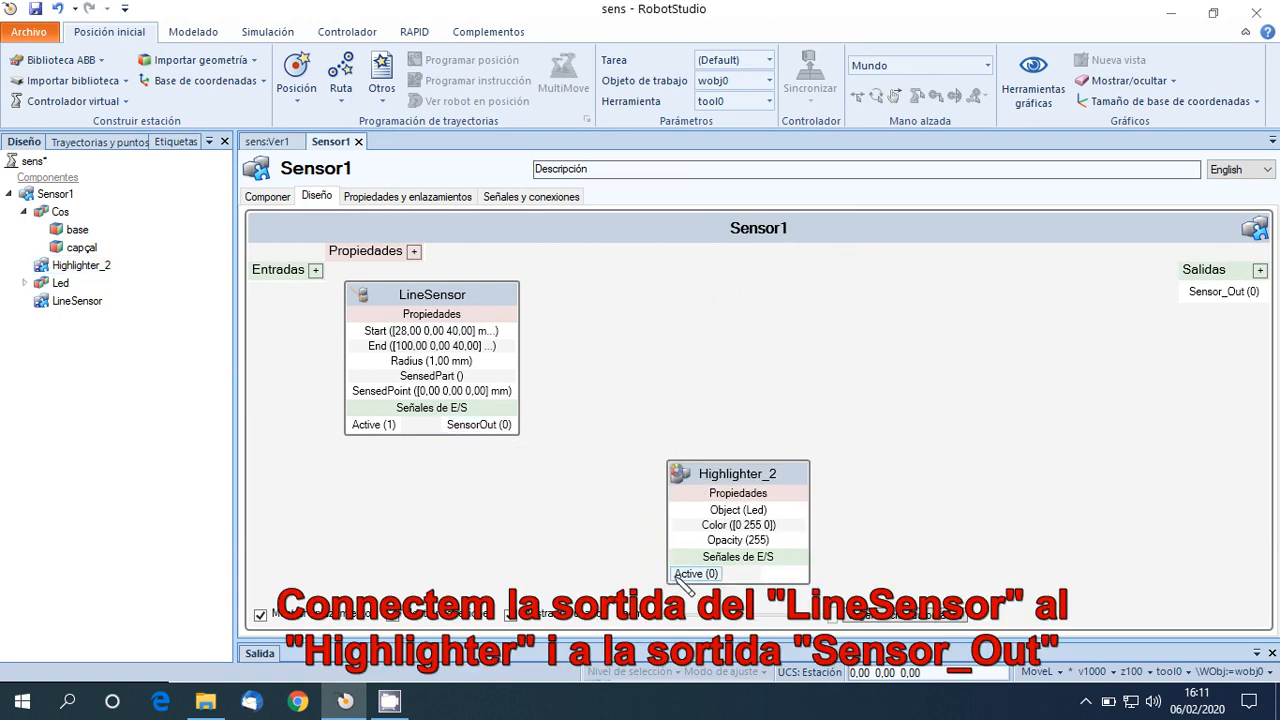
drag(495, 424, 1193, 302)
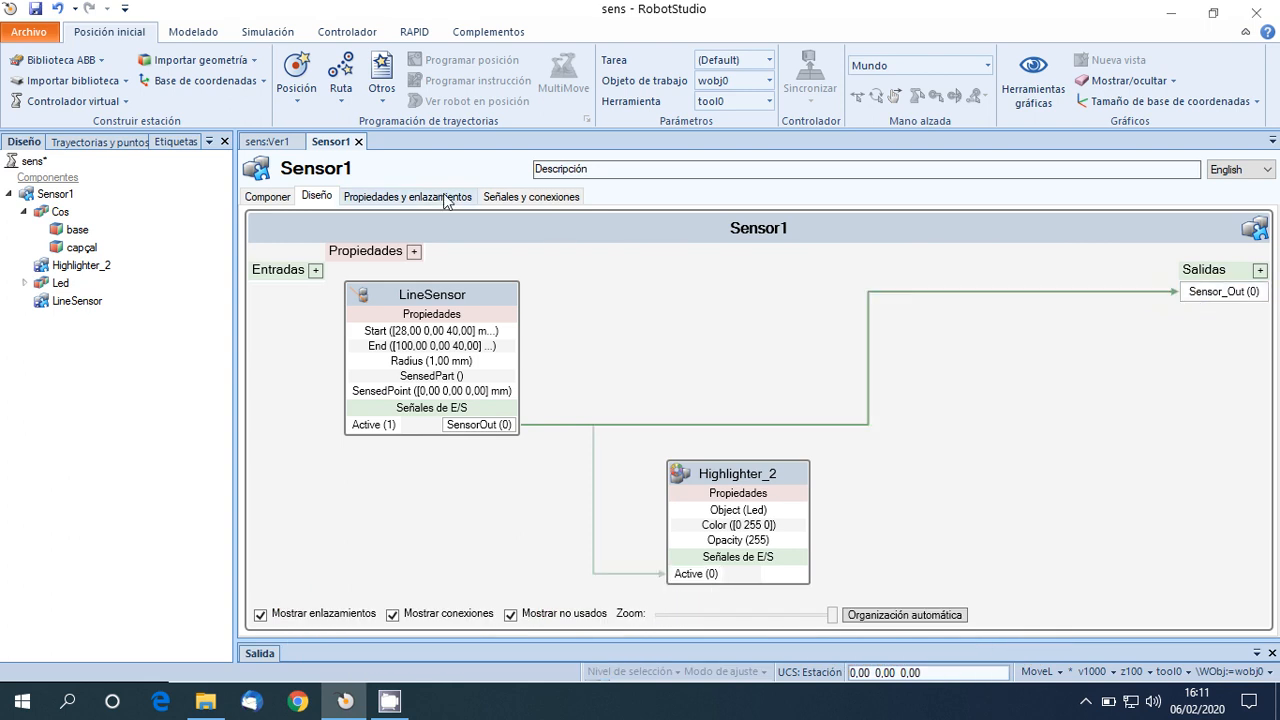
Model a solid box at the station's world origin with length 20 mm, width 20 mm and height 60 mm.
click(266, 142)
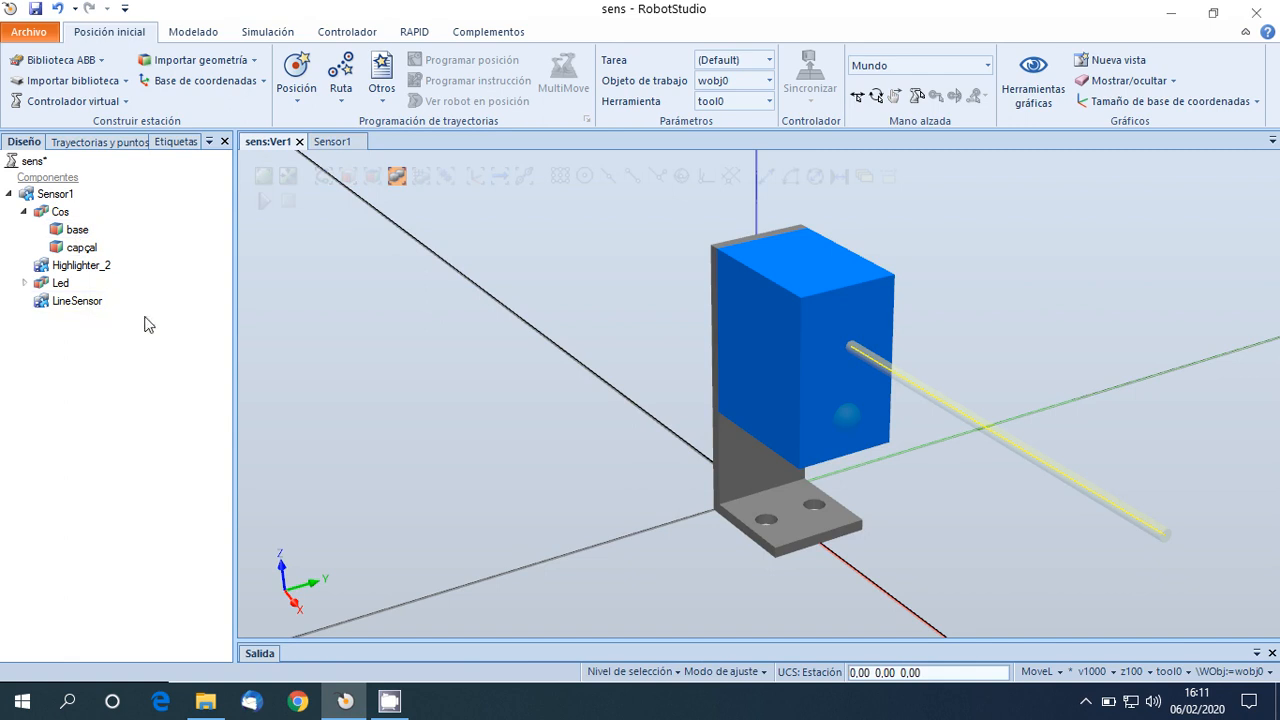
click(200, 33)
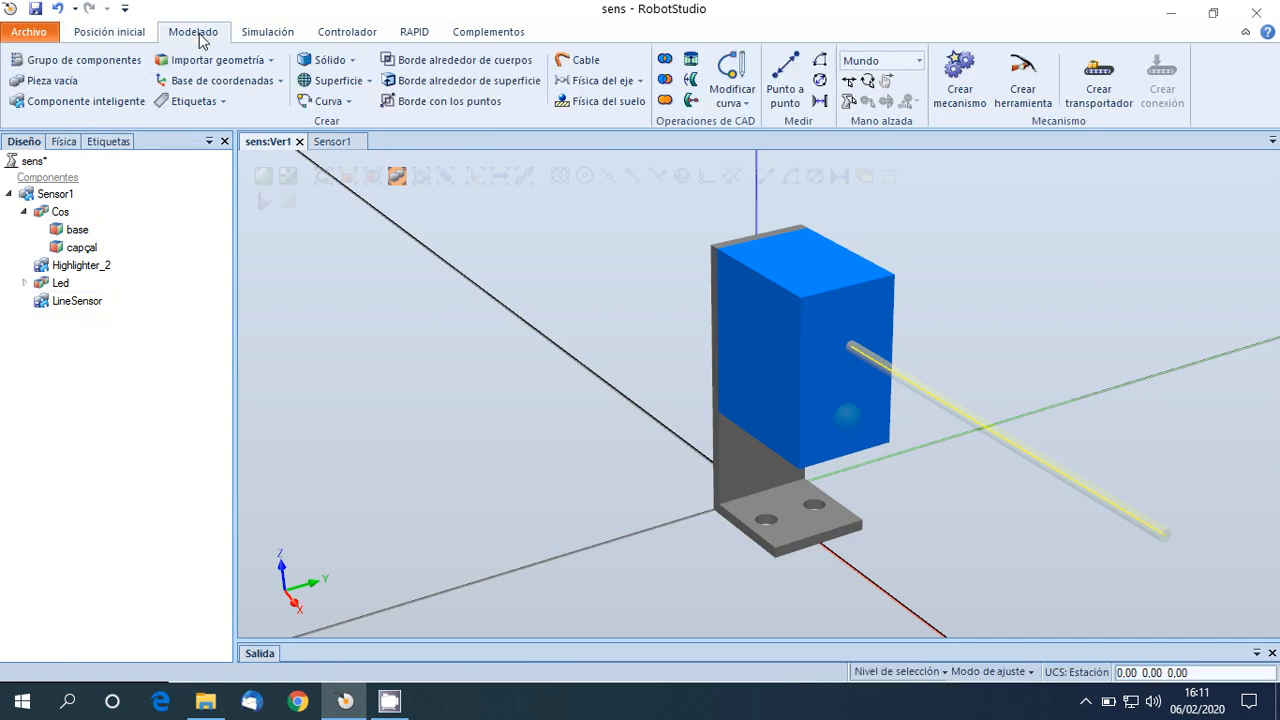
click(330, 60)
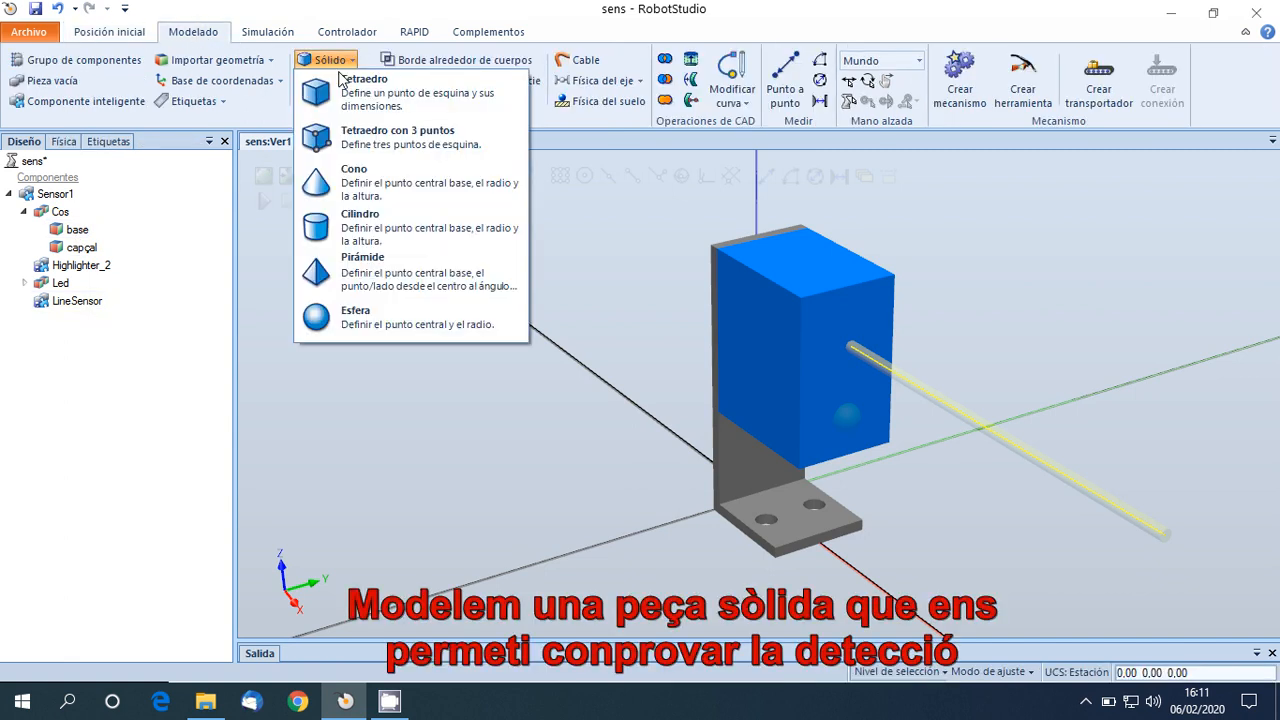
click(345, 82)
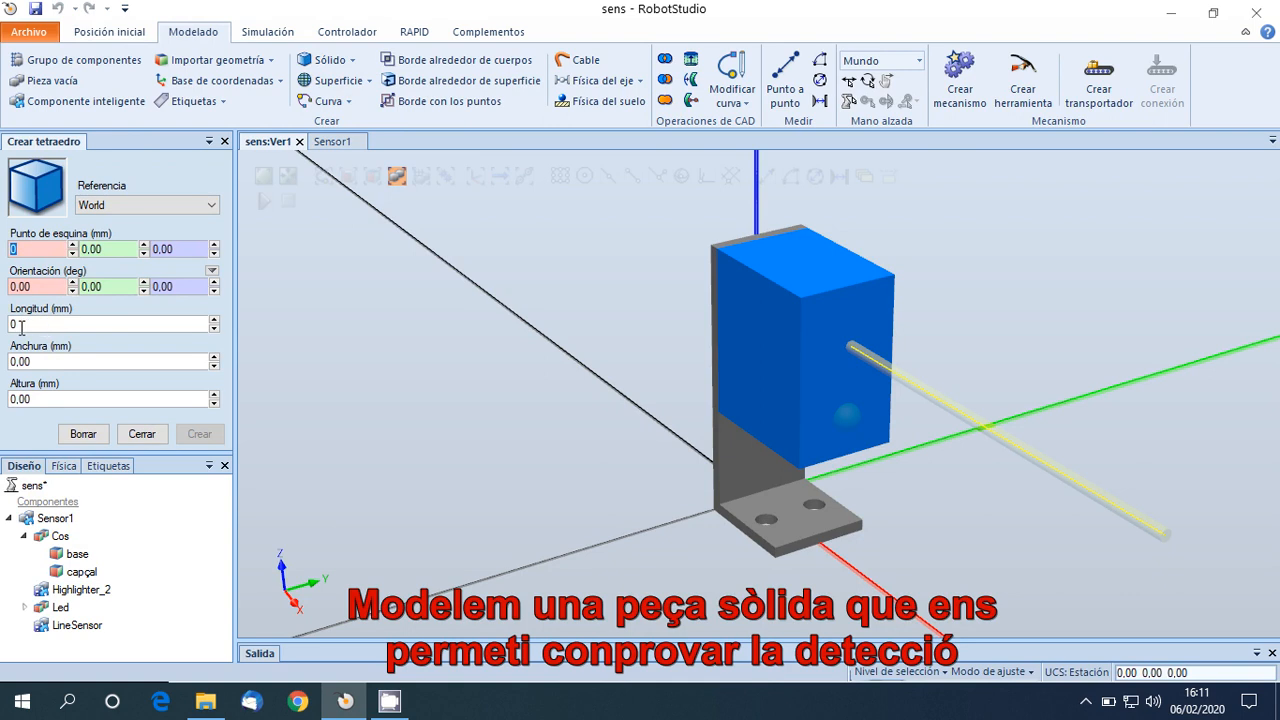
click(20, 325)
text(20)
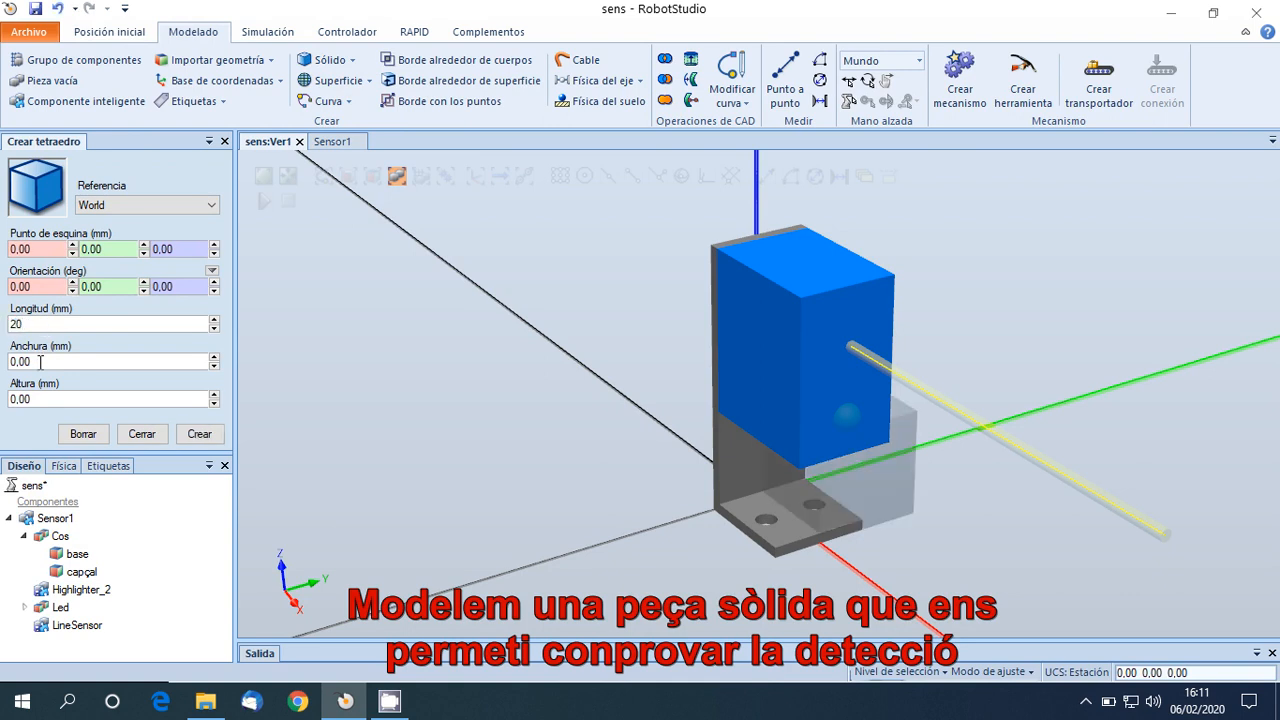
click(40, 362)
text(20)
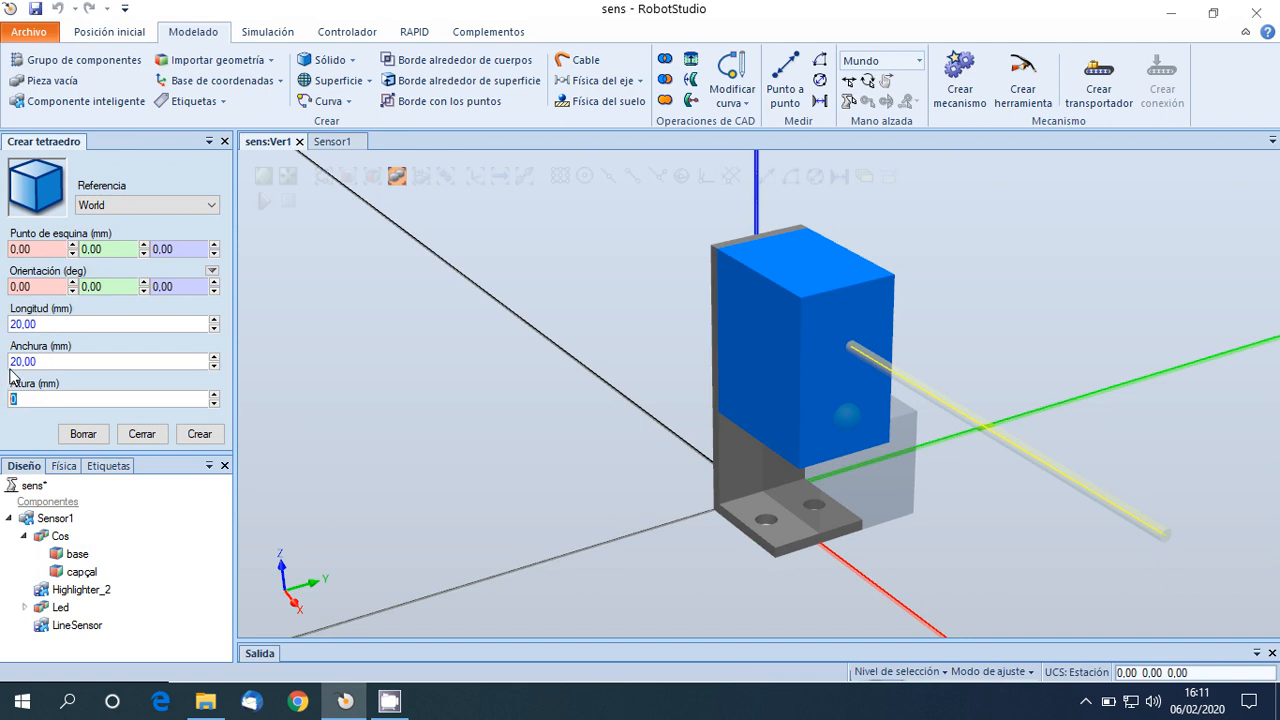
text(60)
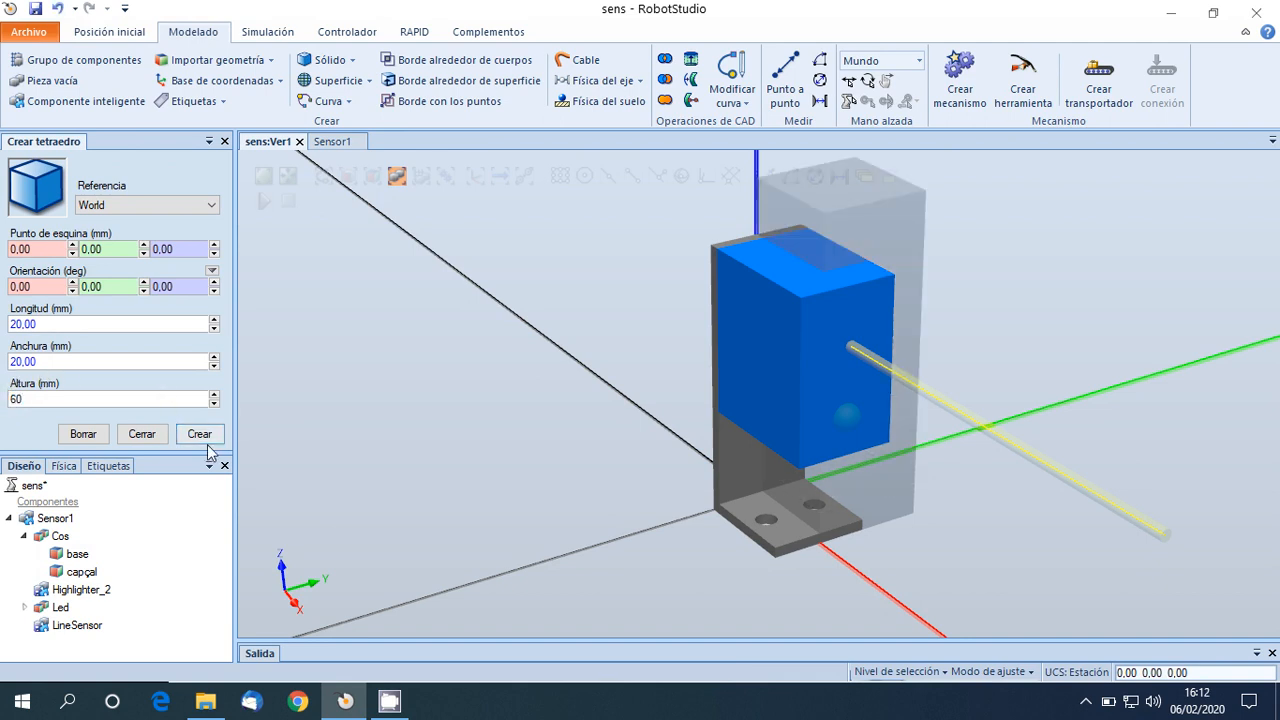
click(204, 437)
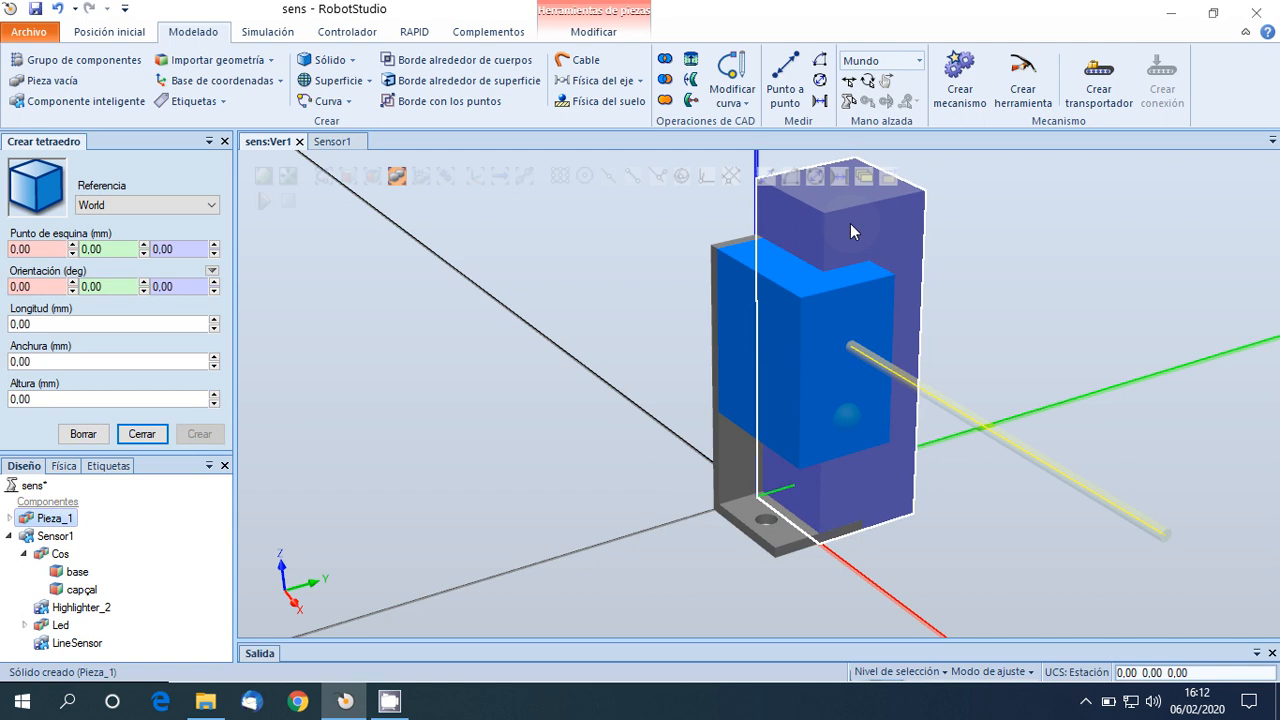
click(142, 434)
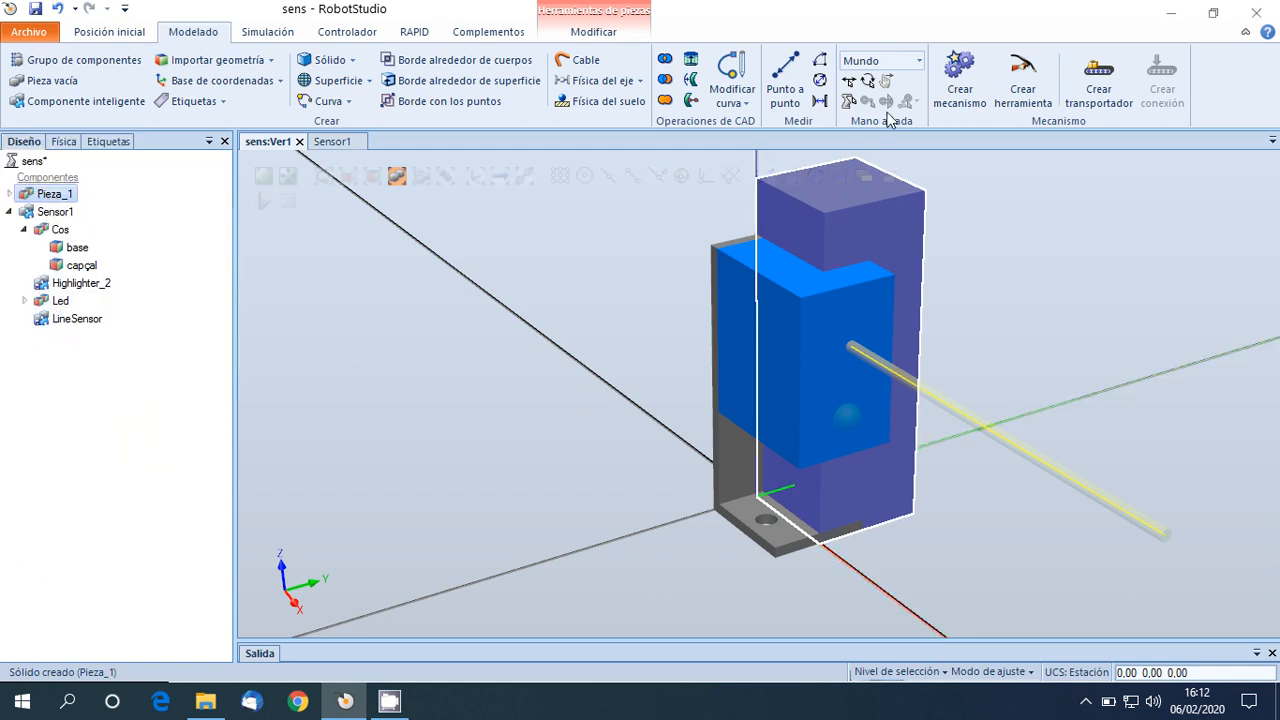
Move the new box freehand along the X axis until it stands in the sensor's beam.
click(848, 82)
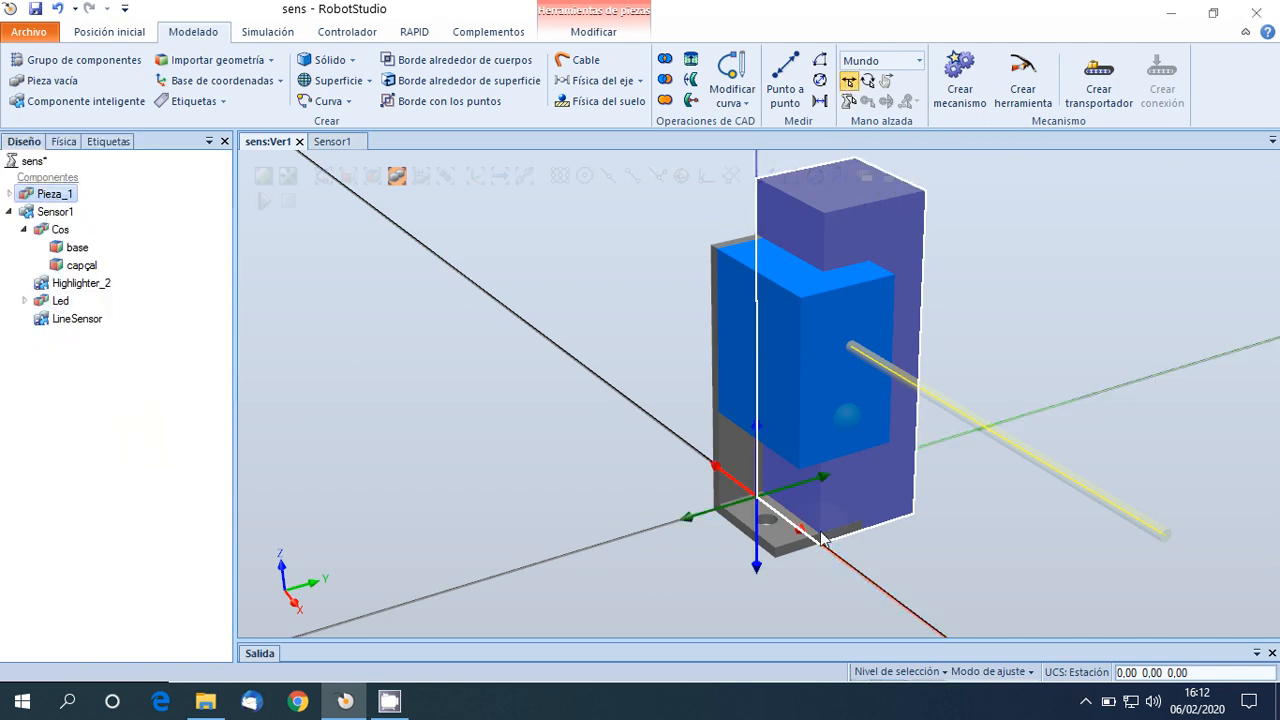
drag(719, 470, 897, 591)
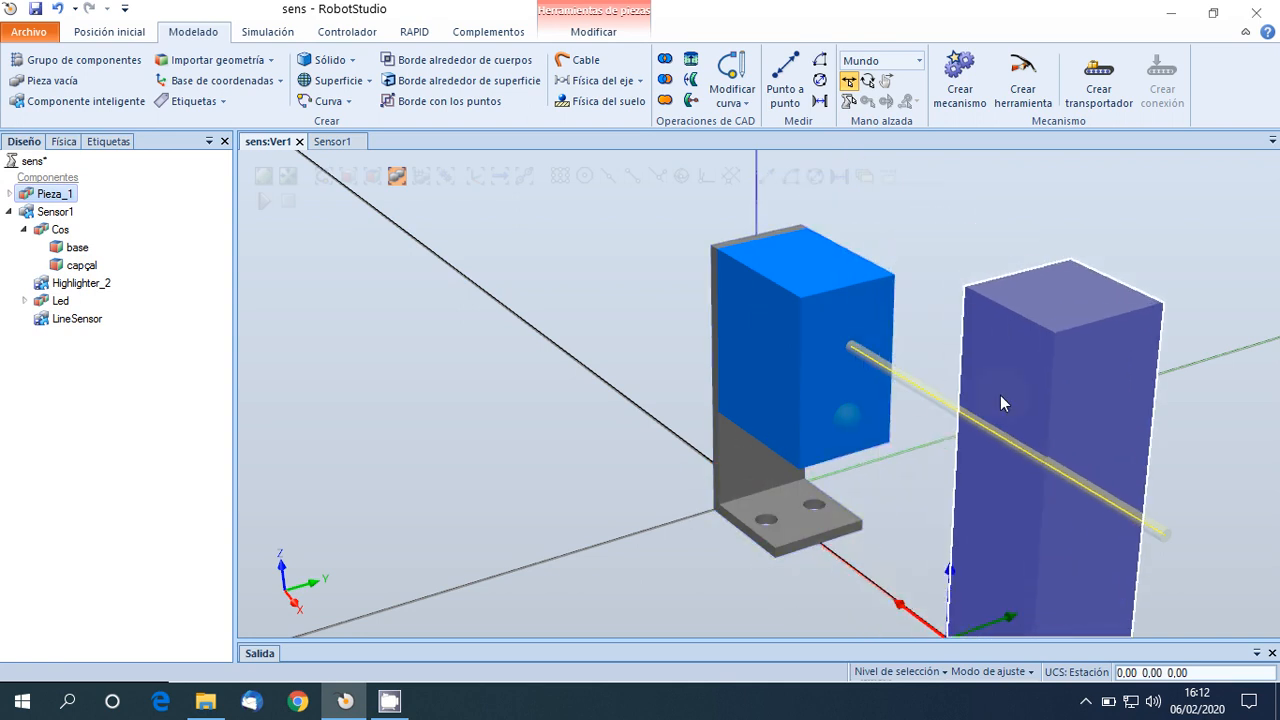
click(903, 603)
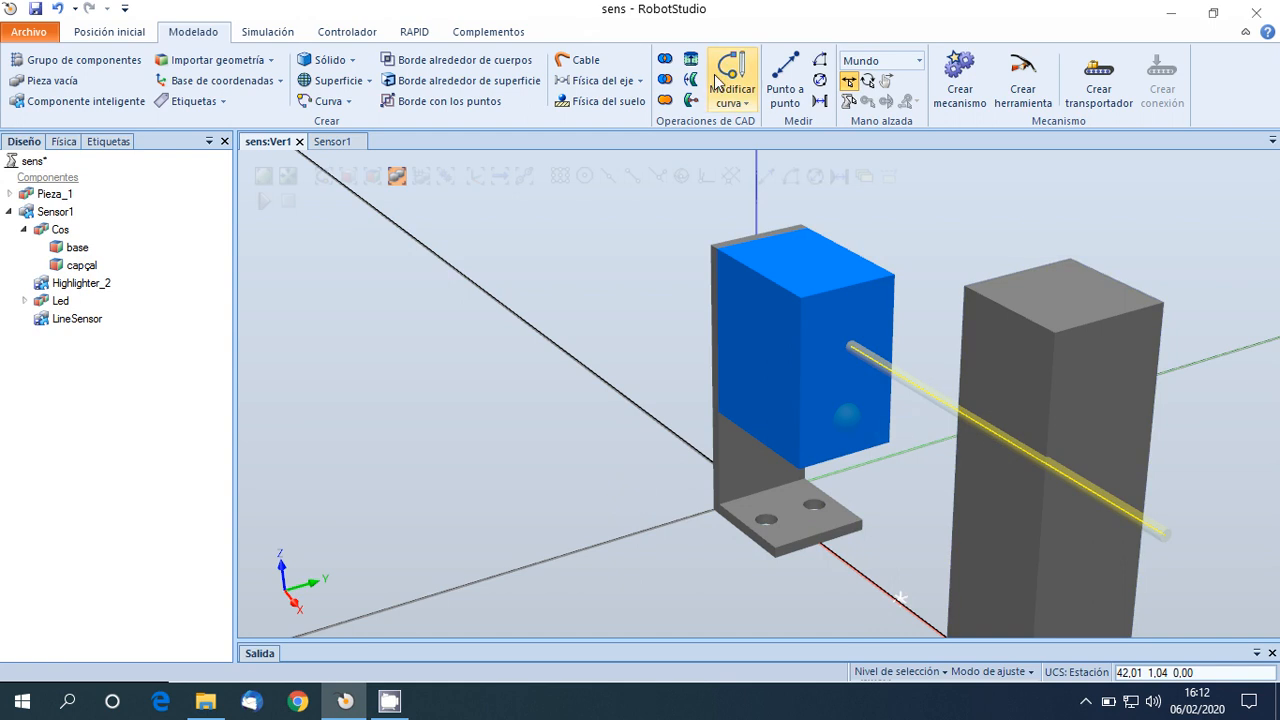
Show Sensor1's signals, run the simulation and move the box along the Y axis across the beam to test the detection.
click(58, 213)
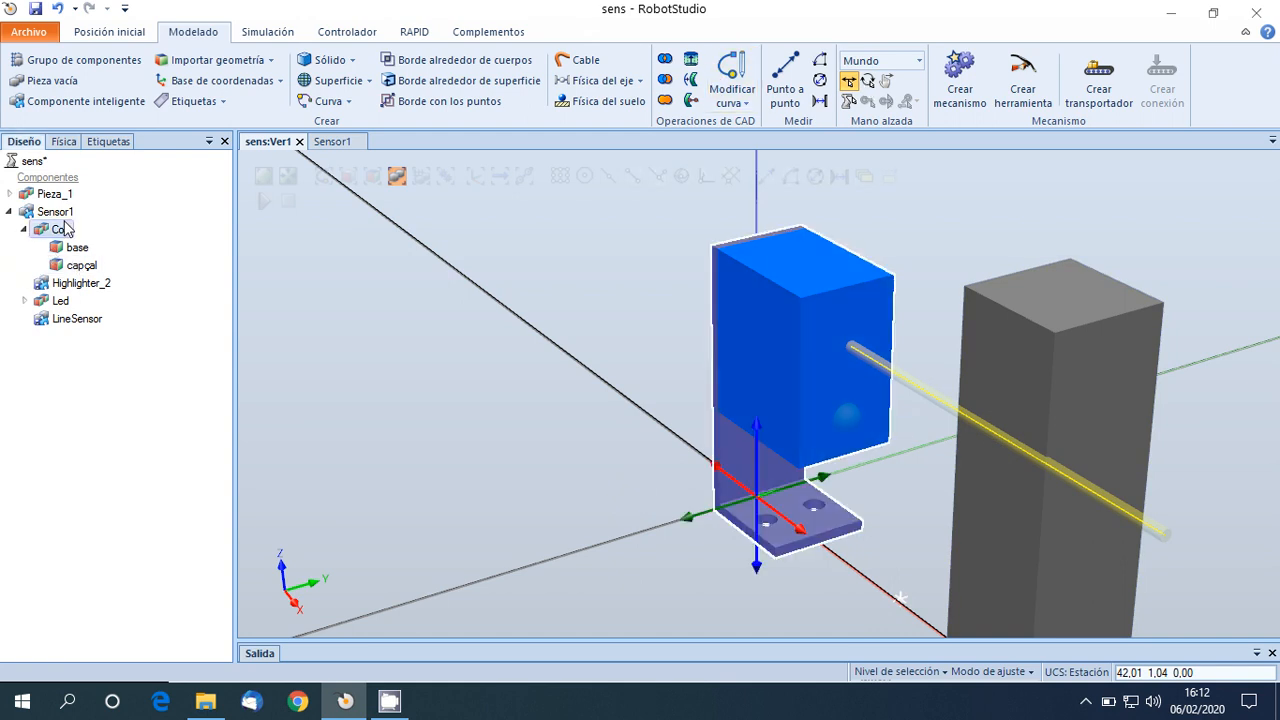
double_click(58, 213)
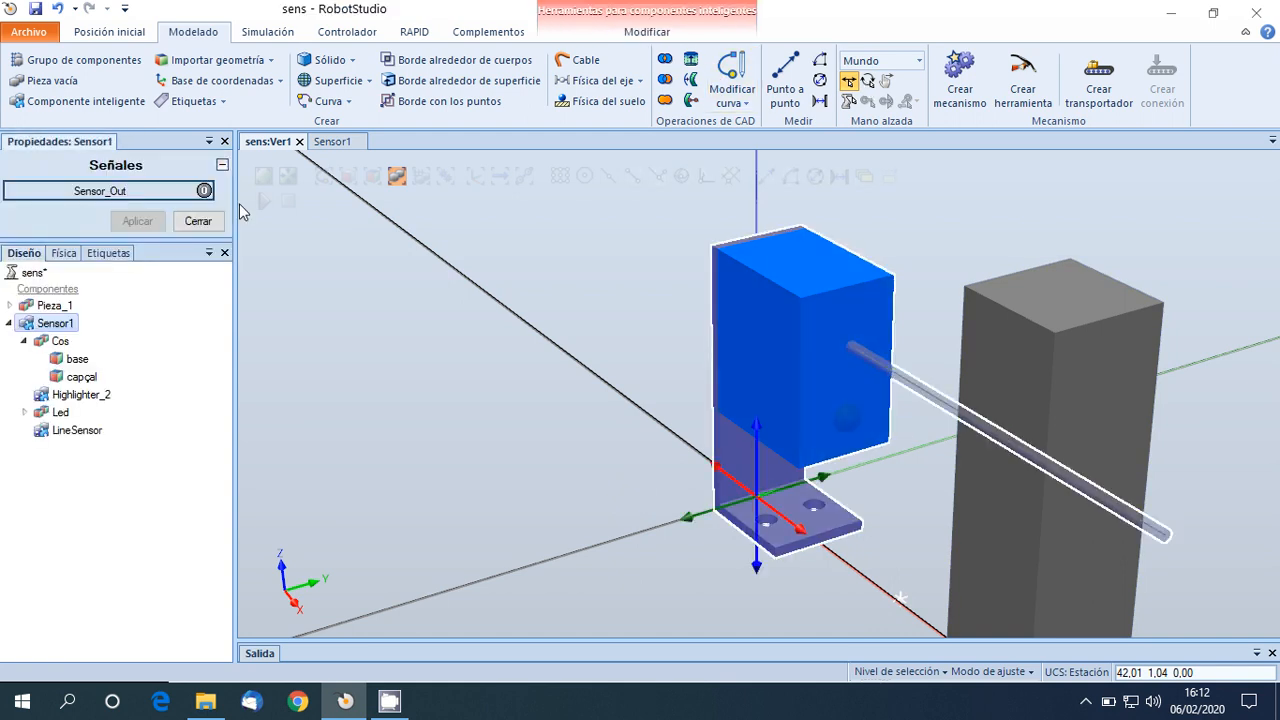
click(50, 305)
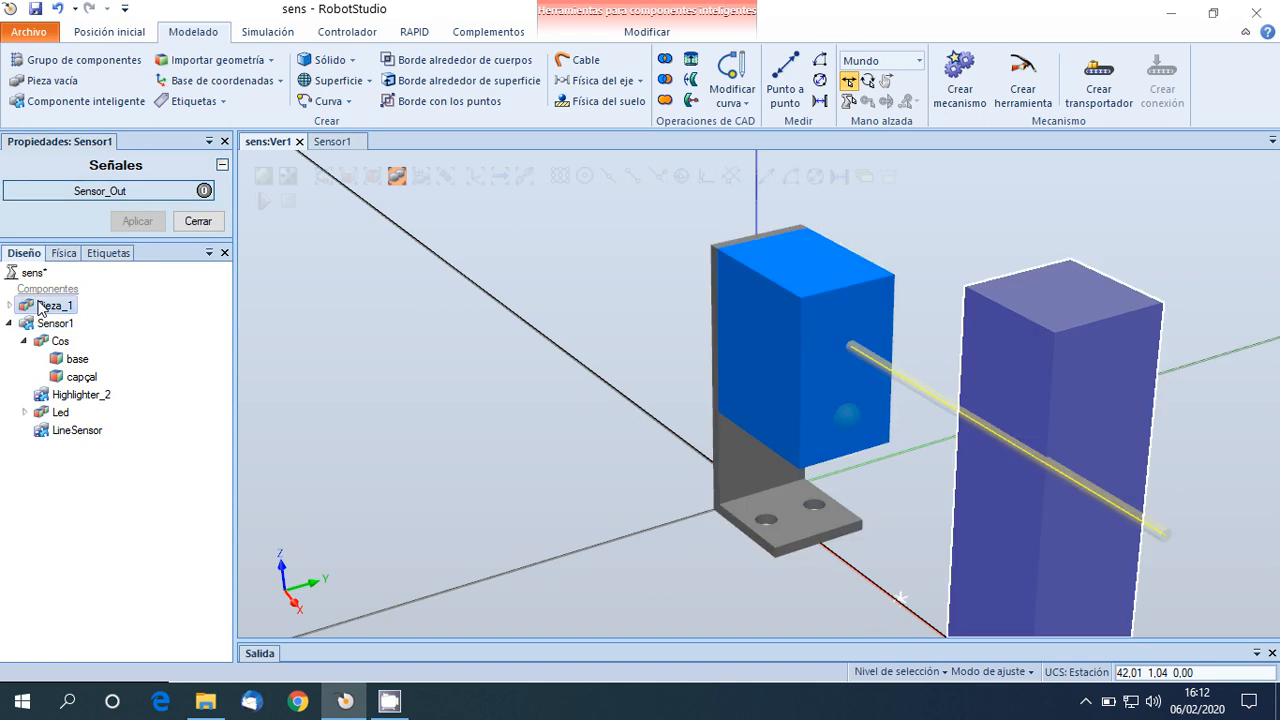
click(264, 33)
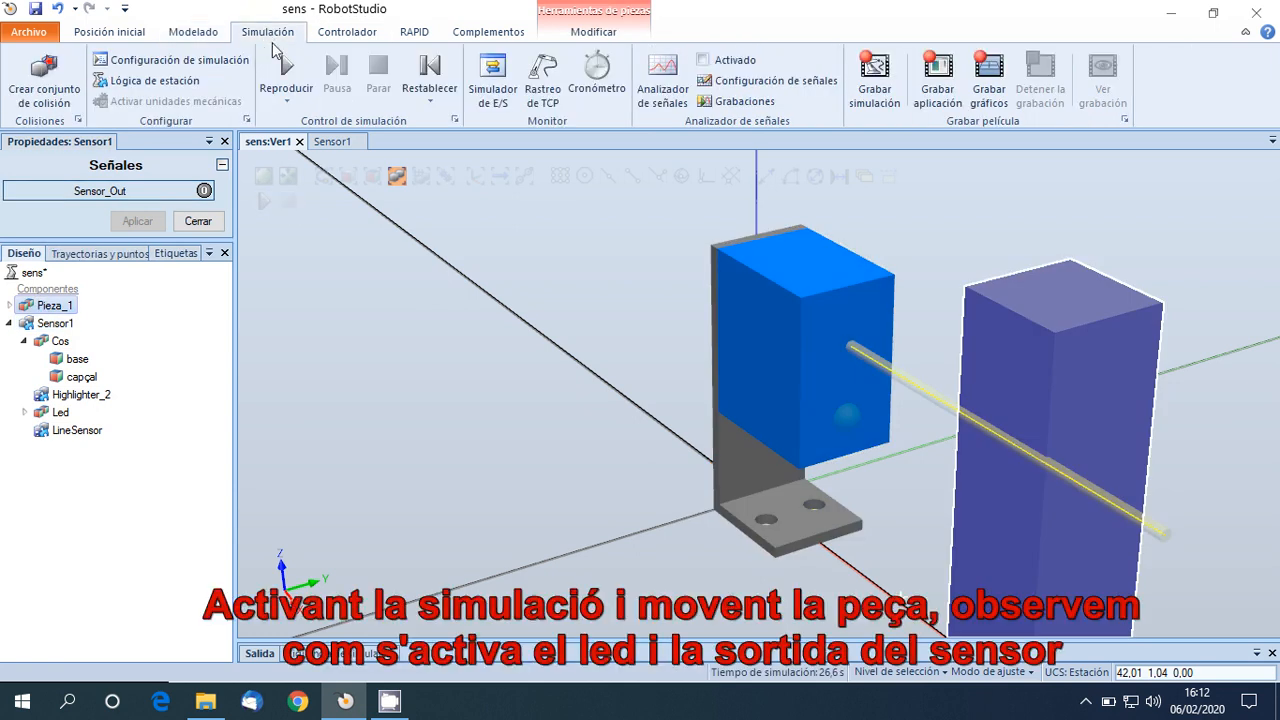
click(284, 85)
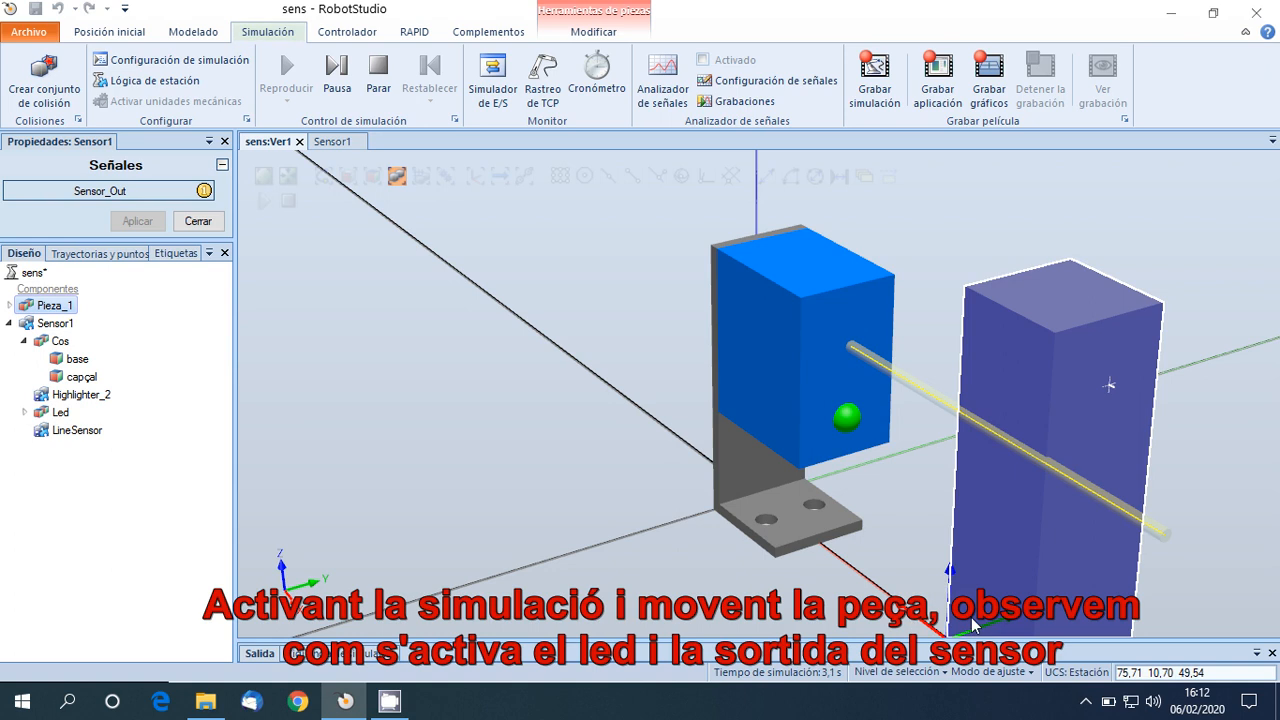
drag(1004, 628, 1051, 503)
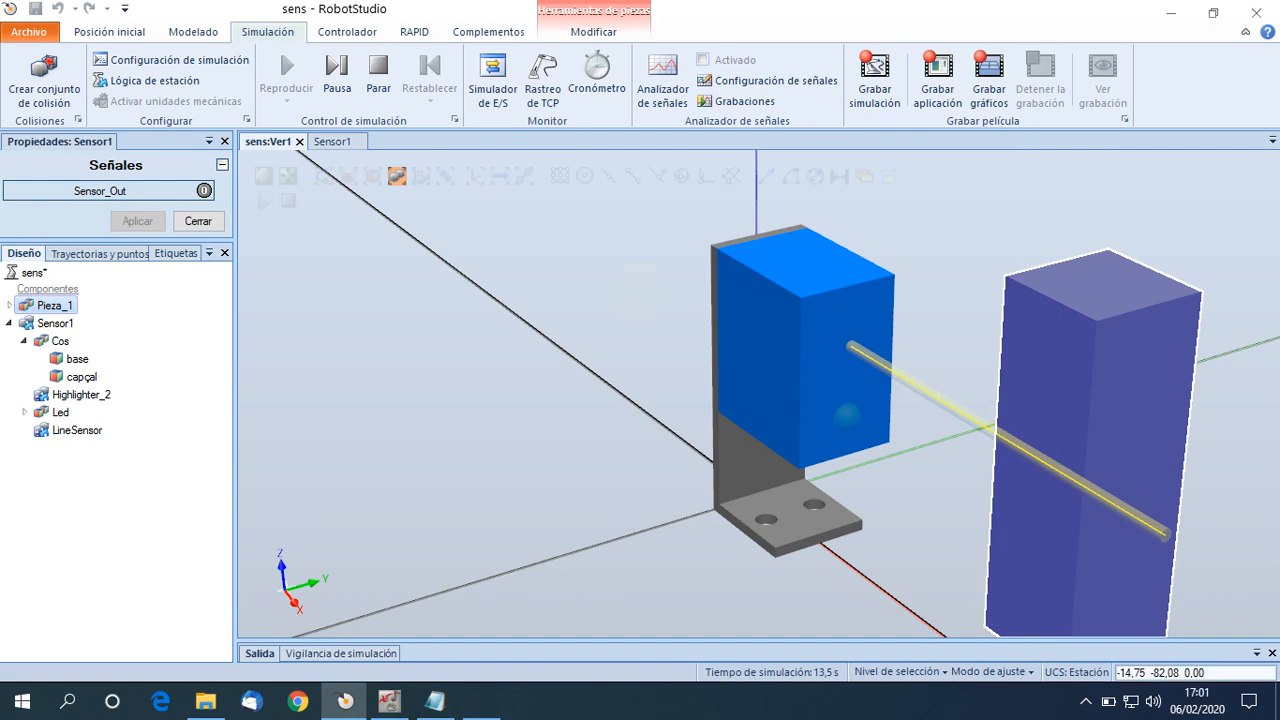
Stop the simulation and close the Sensor1 component editor and its properties.
click(378, 68)
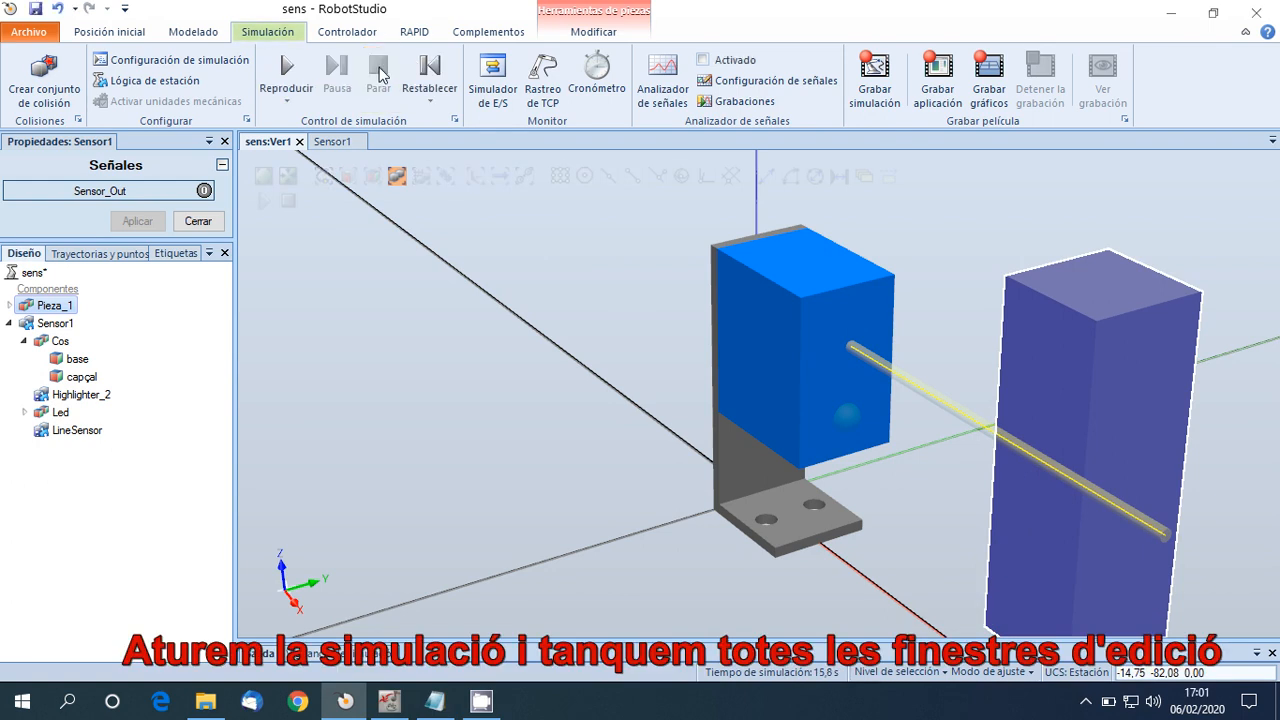
click(360, 142)
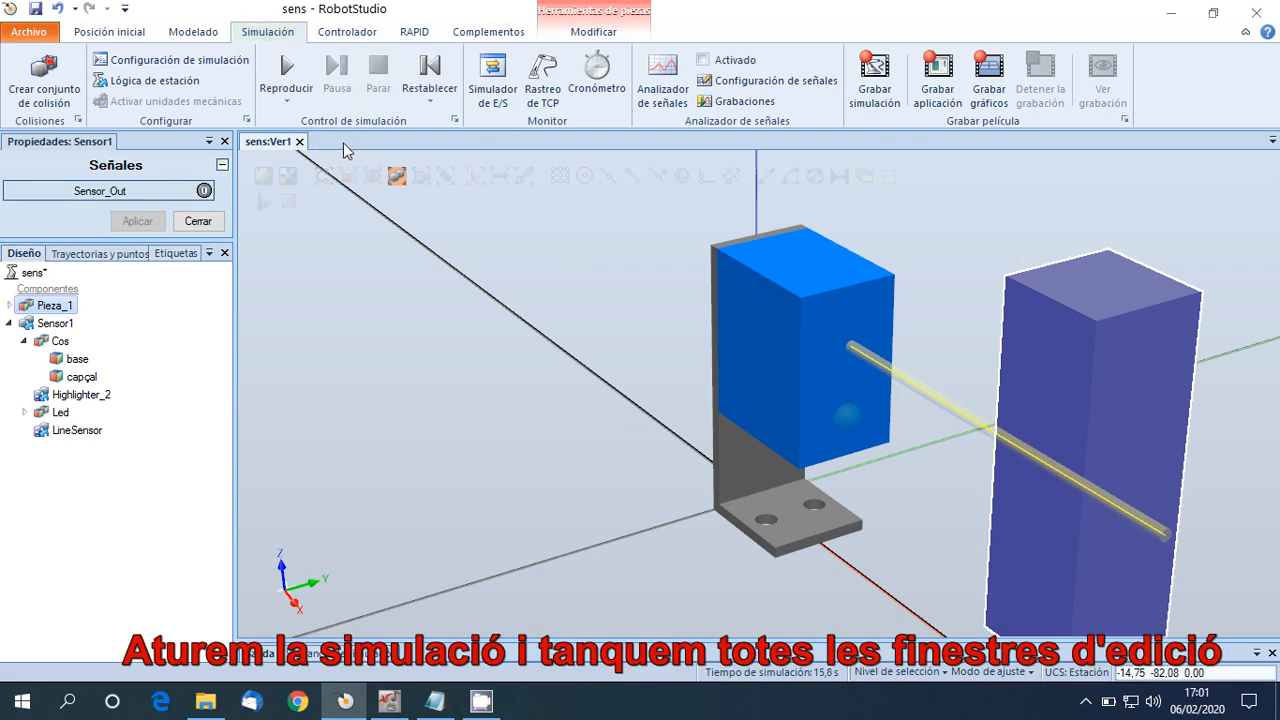
click(225, 141)
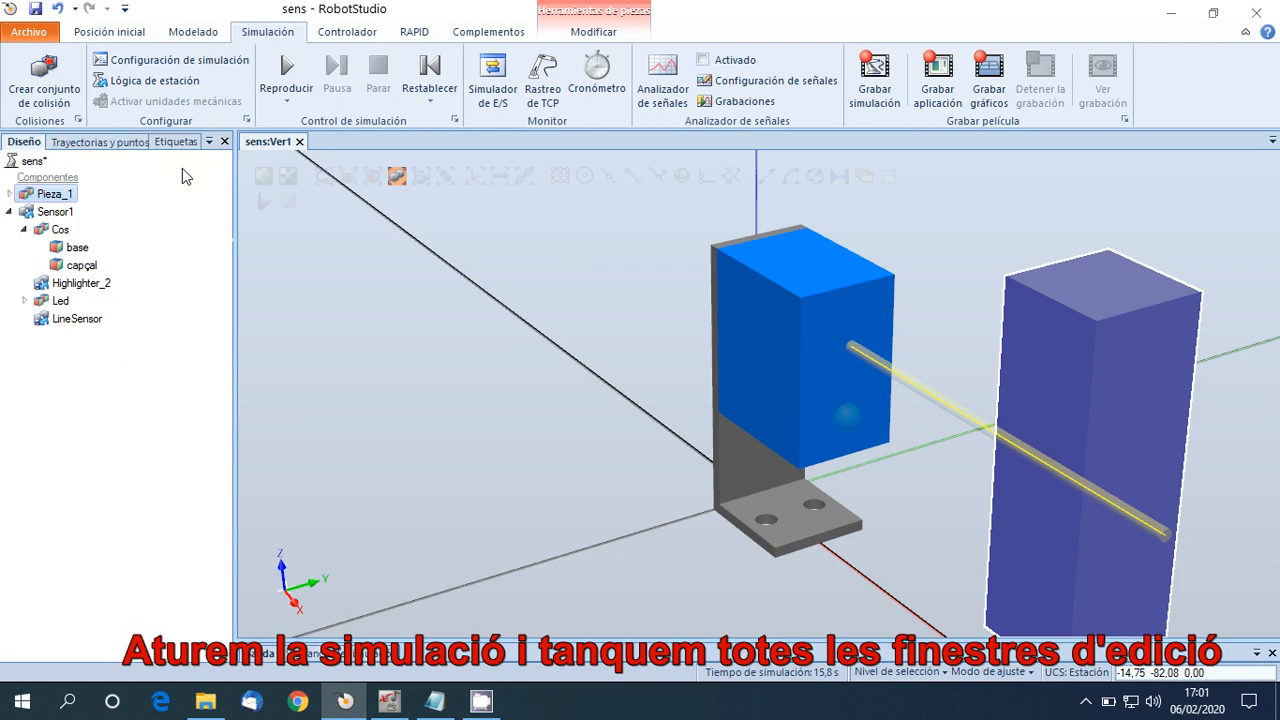
Collapse Sensor1 in the component tree and save it as the library file Sensor1.rslib in the Libraries folder.
click(8, 212)
right_click(38, 214)
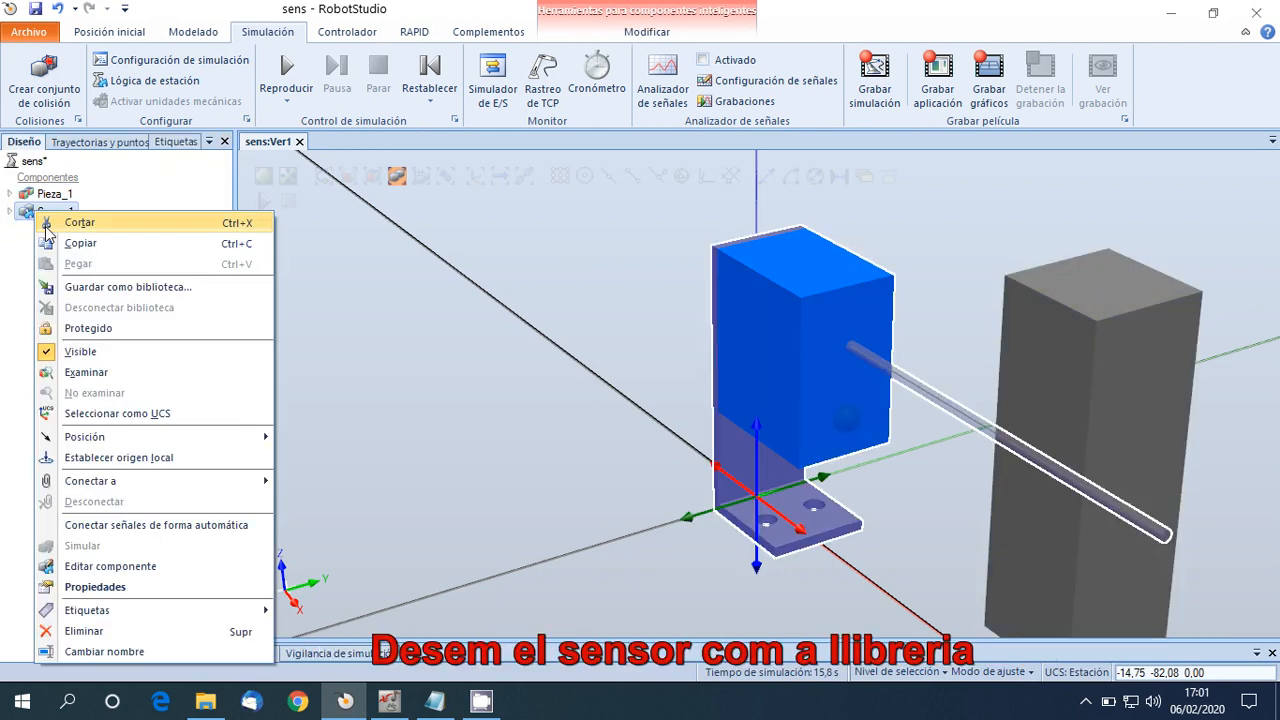
click(78, 290)
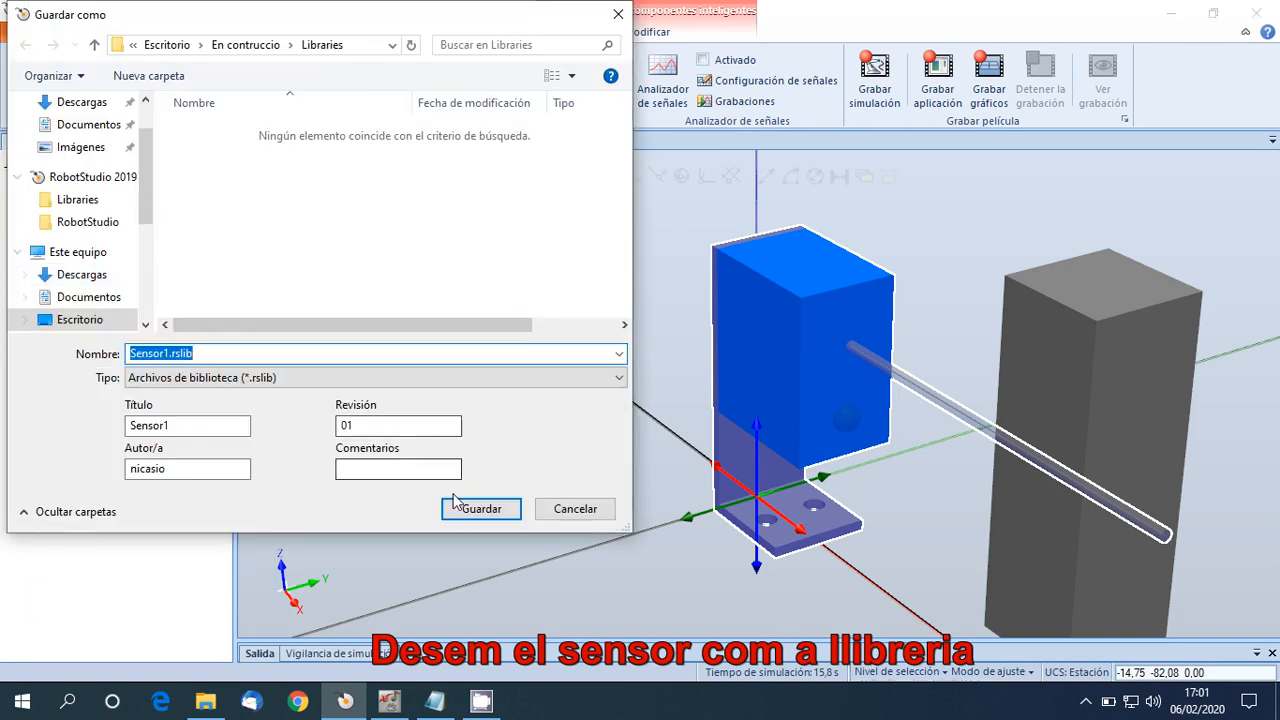
click(472, 509)
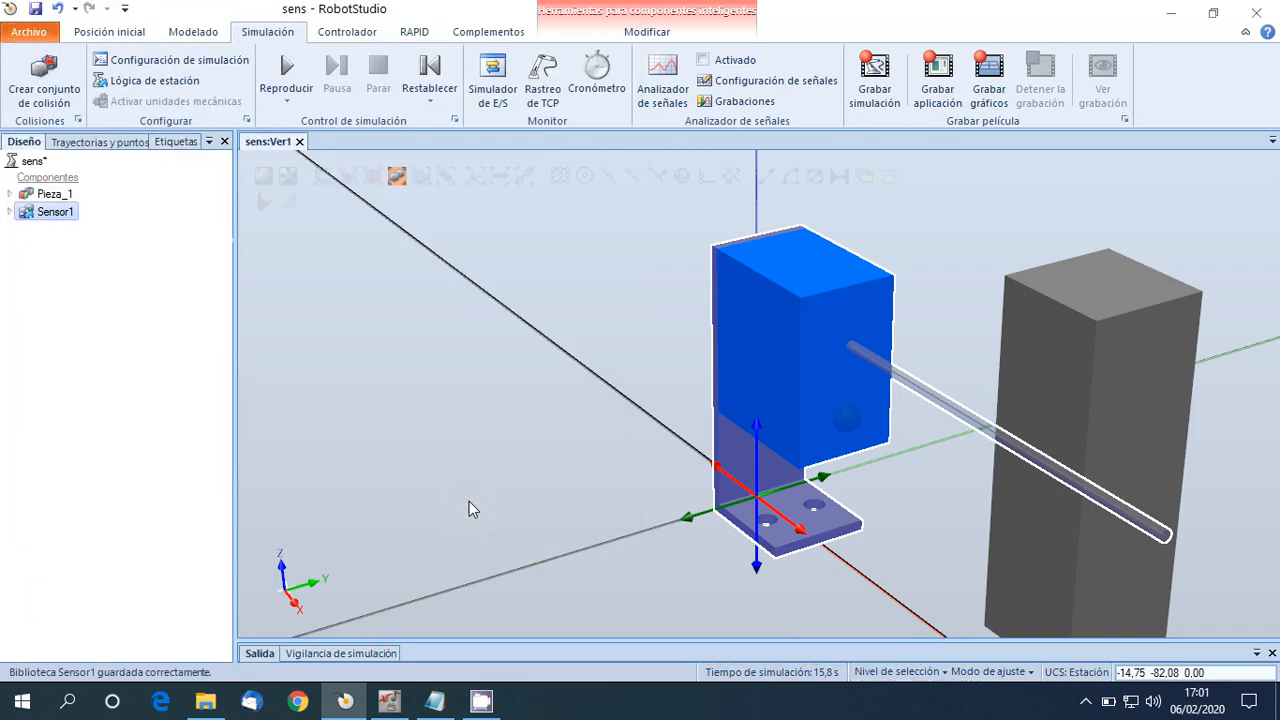